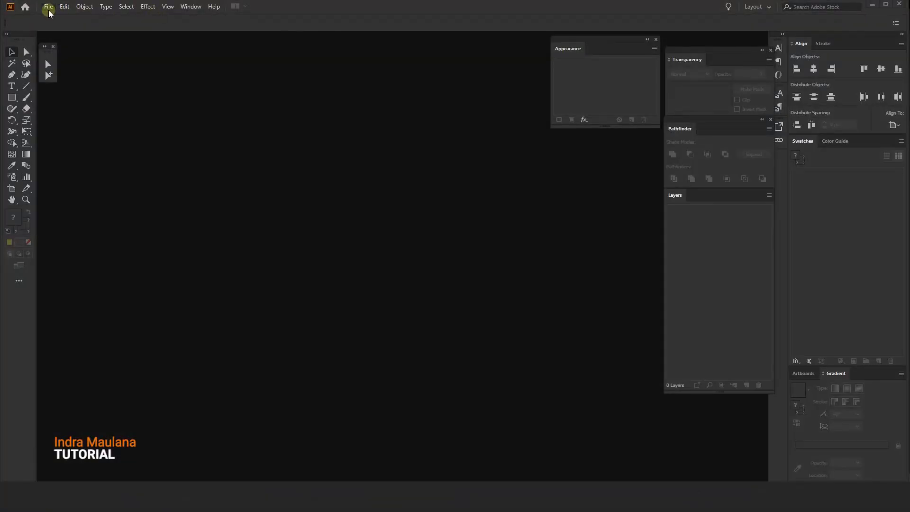
- Open the New Document dialog from the File menu
left_click(49, 6)
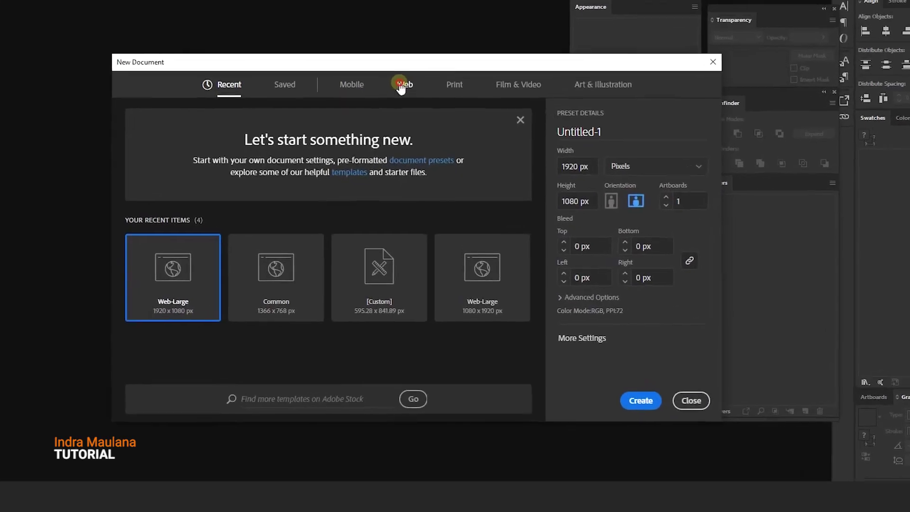
- Create a Web document 595.276 × 841.89 px, portrait, in RGB Color mode
left_click(400, 86)
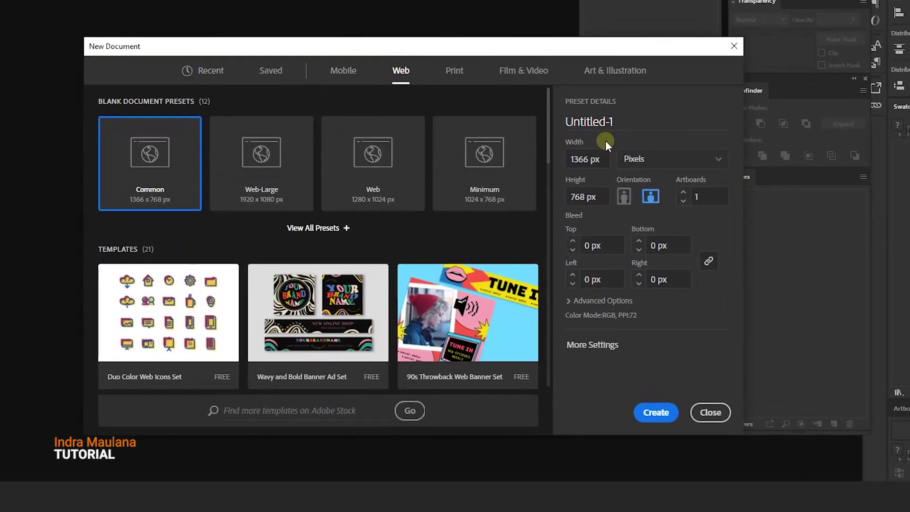
left_click(598, 159)
type("595.276 px")
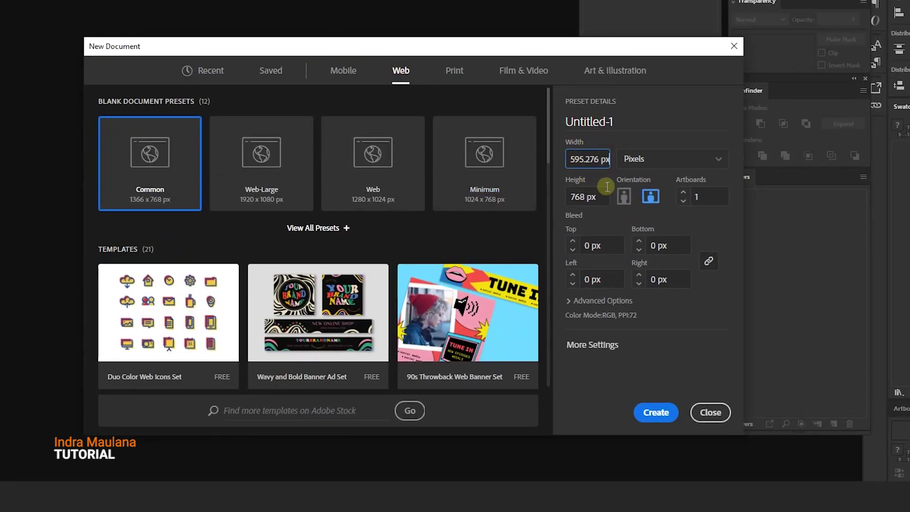
key("Tab")
type("8")
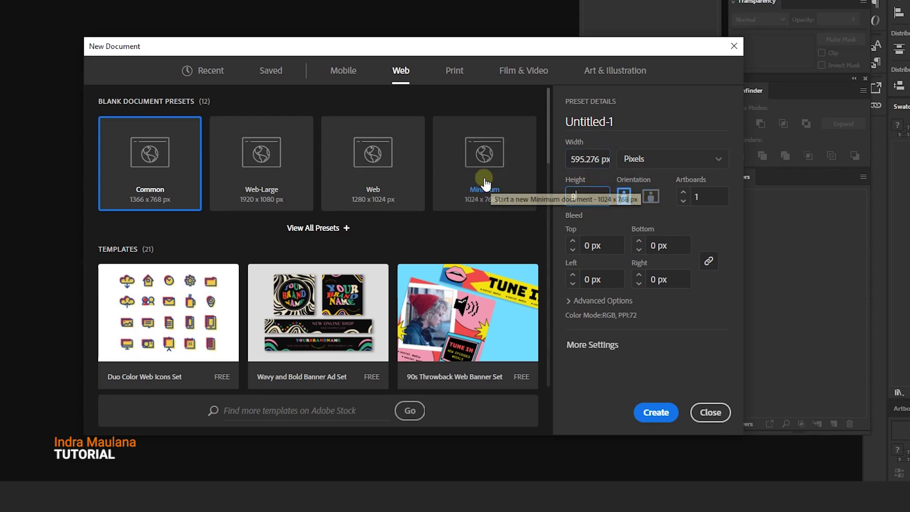
type("4")
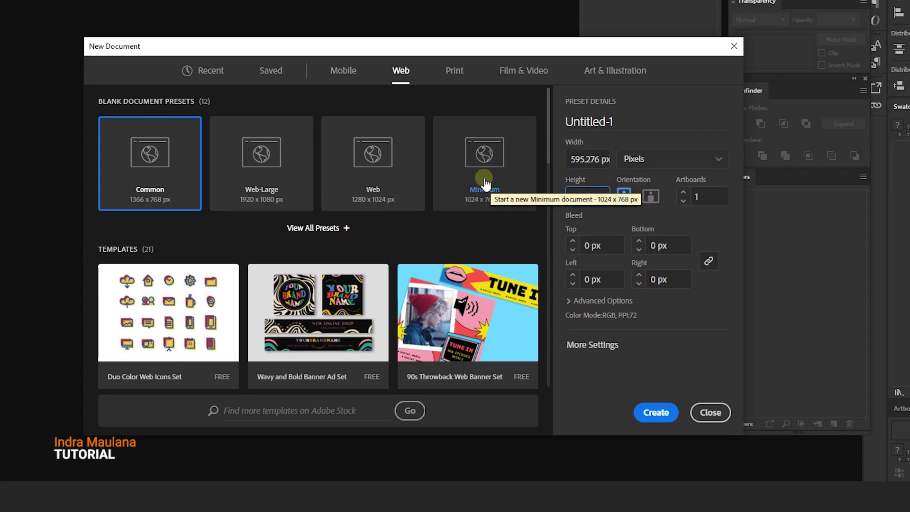
scroll(484, 182, "down", 2)
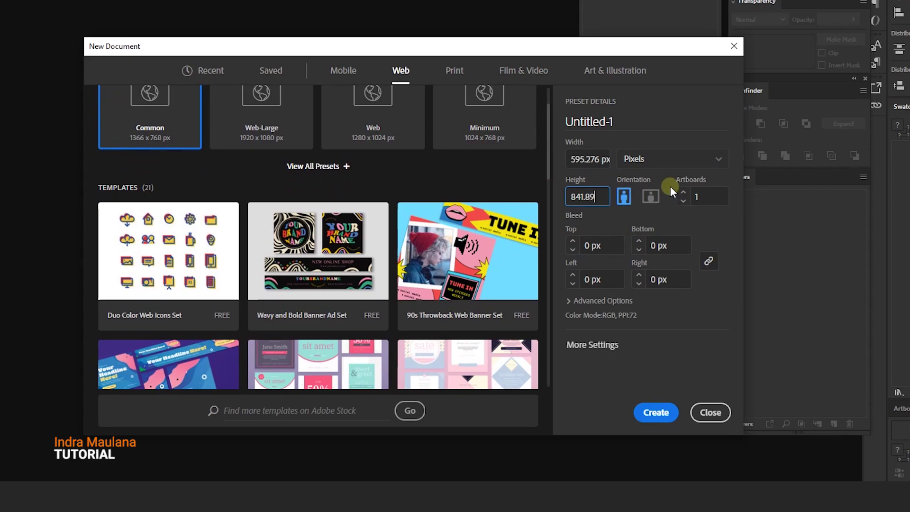
left_click(659, 160)
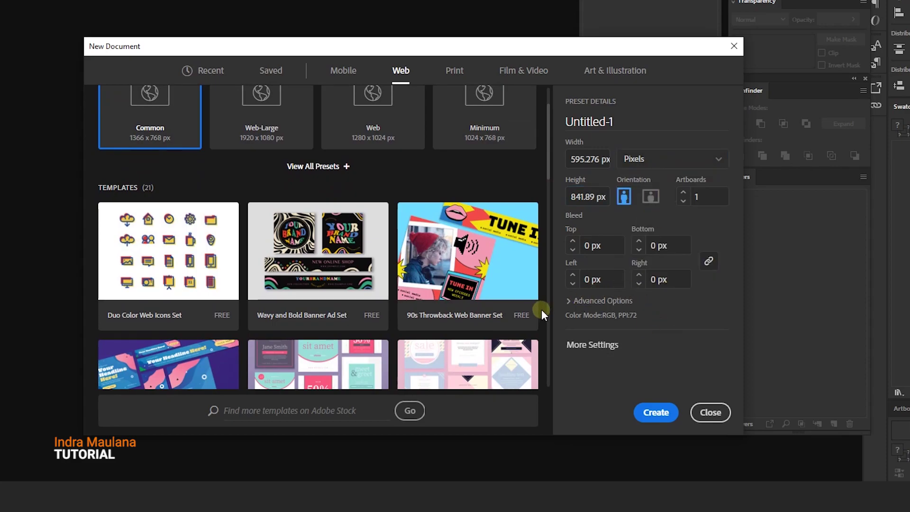
left_click(583, 300)
left_click(617, 286)
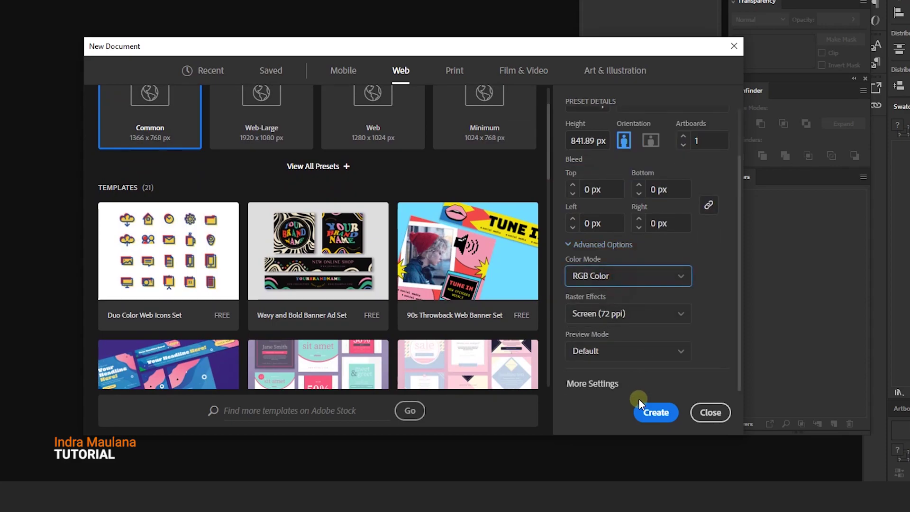
left_click(653, 412)
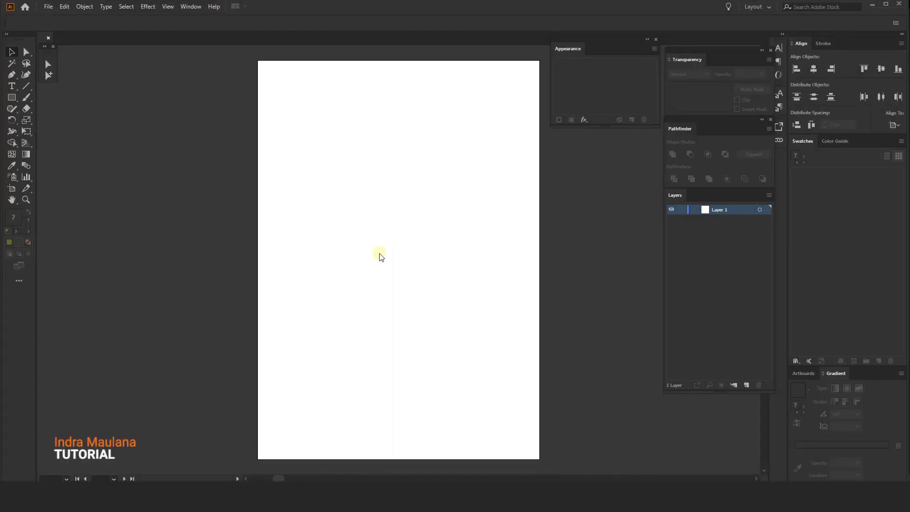
- Draw a rectangle from the artboard's top-left to its bottom-right corner
left_click(460, 156)
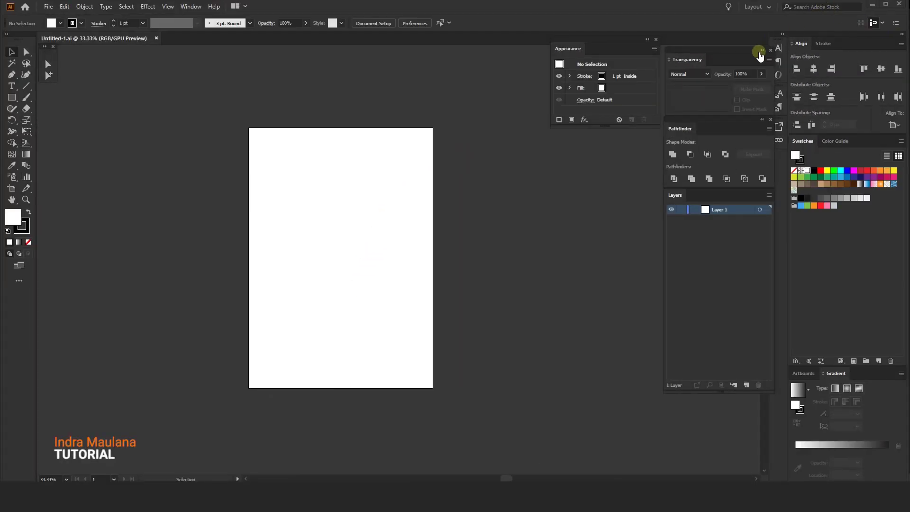
left_click(12, 97)
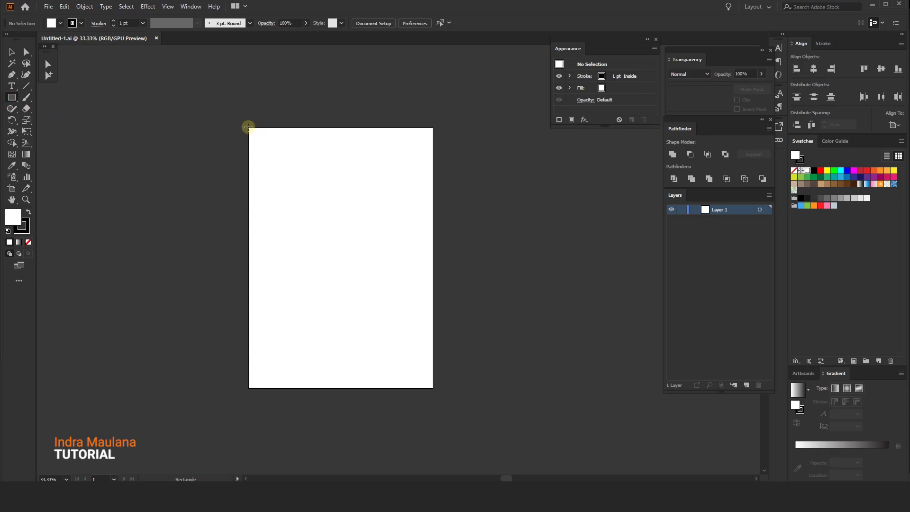
scroll(284, 229, "up", 1)
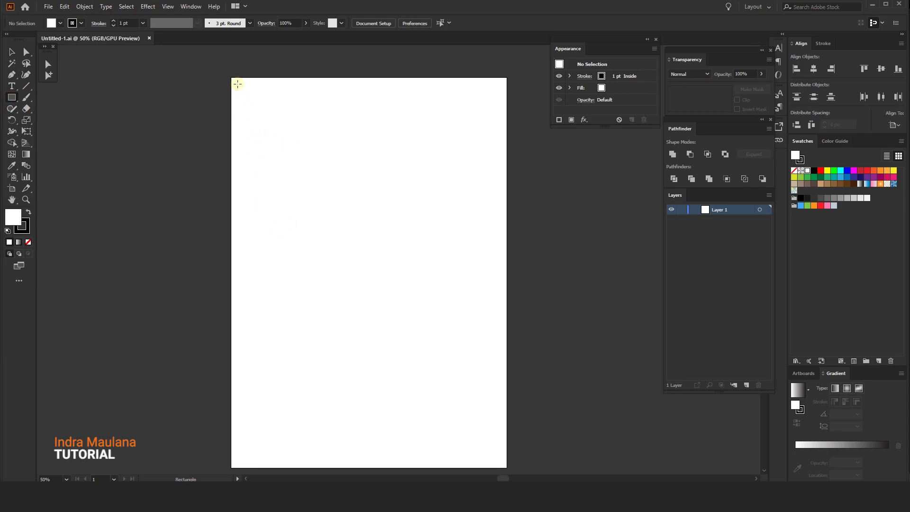
scroll(145, 175, "down", 1)
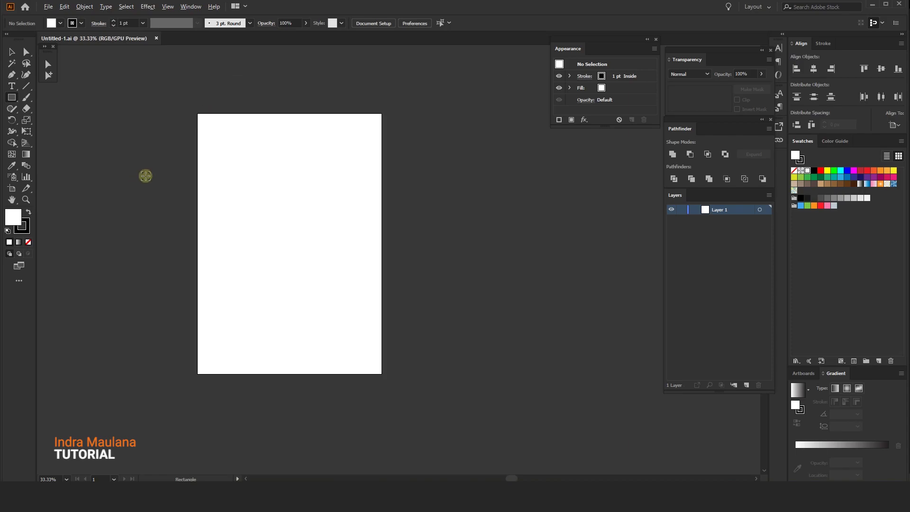
left_click_drag(198, 113, 380, 373)
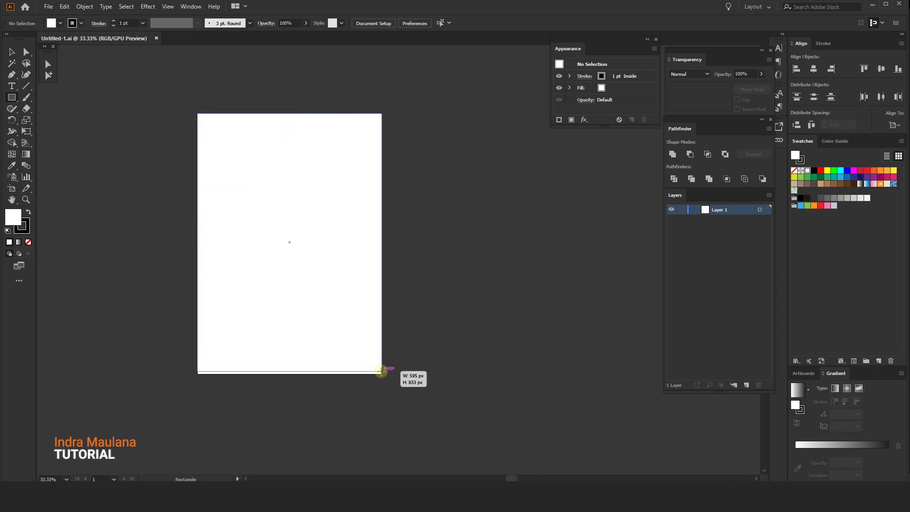
- Set the page rectangle's stroke to None and reselect it
left_click(12, 51)
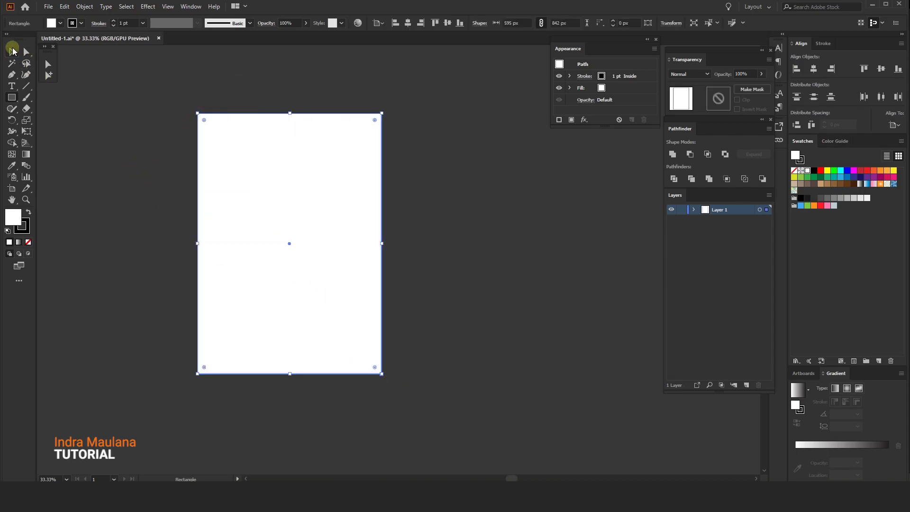
left_click(81, 22)
left_click(7, 38)
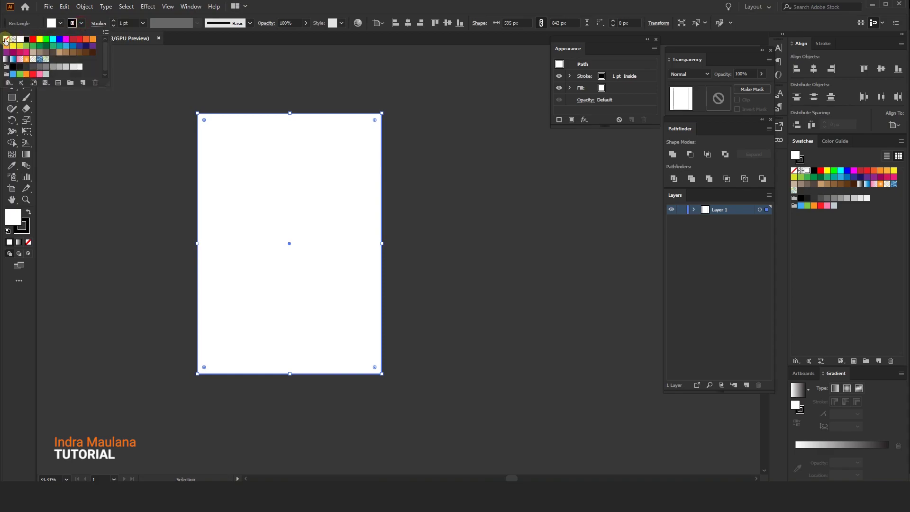
left_click(144, 209)
left_click(277, 274)
left_click_drag(362, 289, 431, 308)
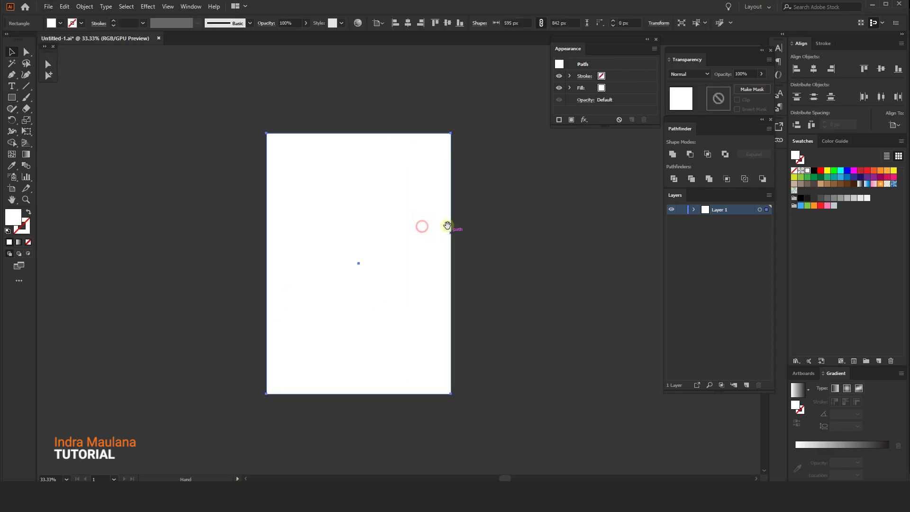
- Give the rectangle a gradient fill with RGB stops 273843 and 161A23
left_click(816, 446)
double_click(888, 450)
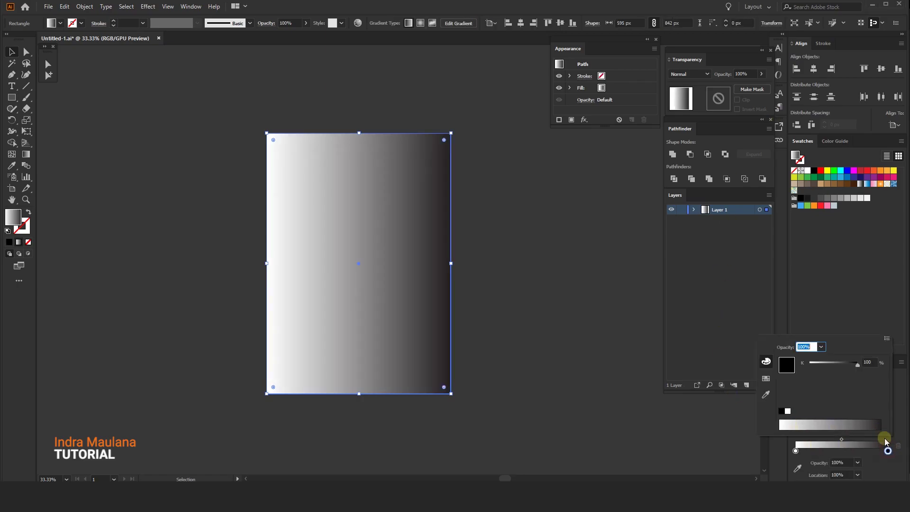
left_click(883, 339)
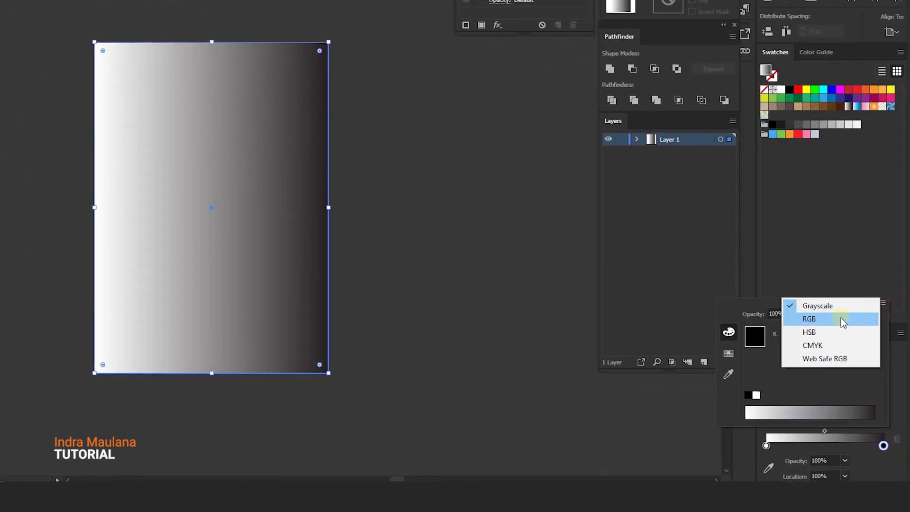
left_click(842, 321)
type("273843")
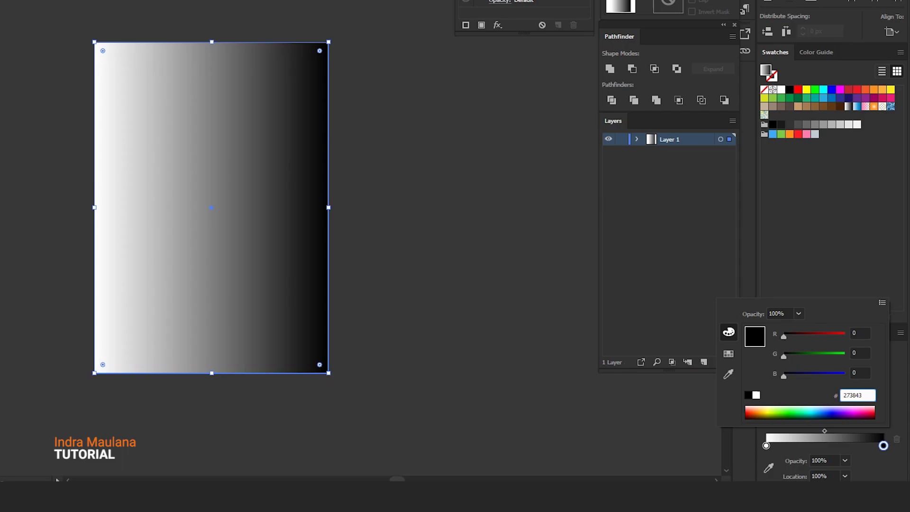
key("Return")
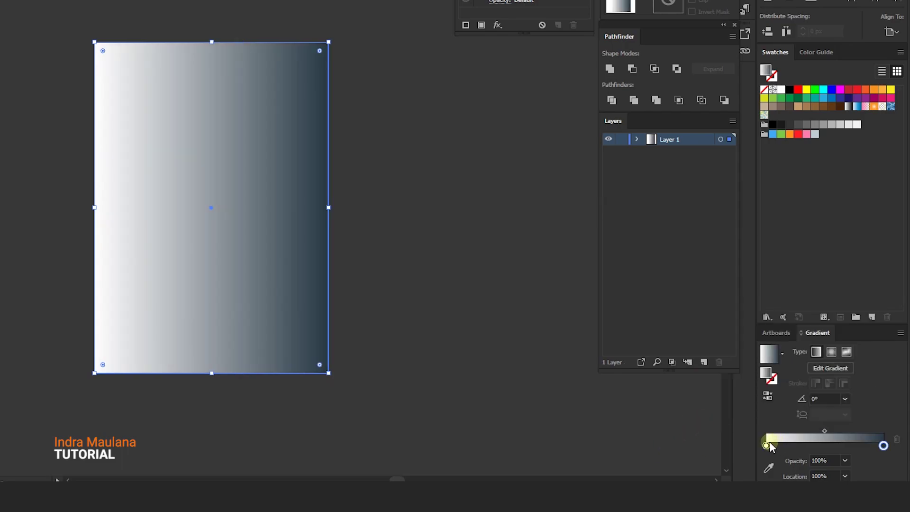
double_click(766, 445)
left_click(883, 302)
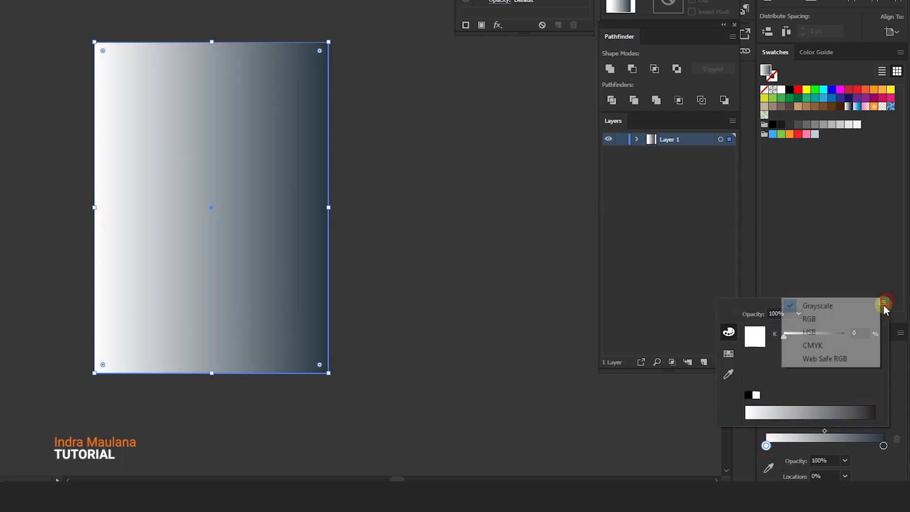
left_click(844, 320)
left_click(842, 395)
type("161A23")
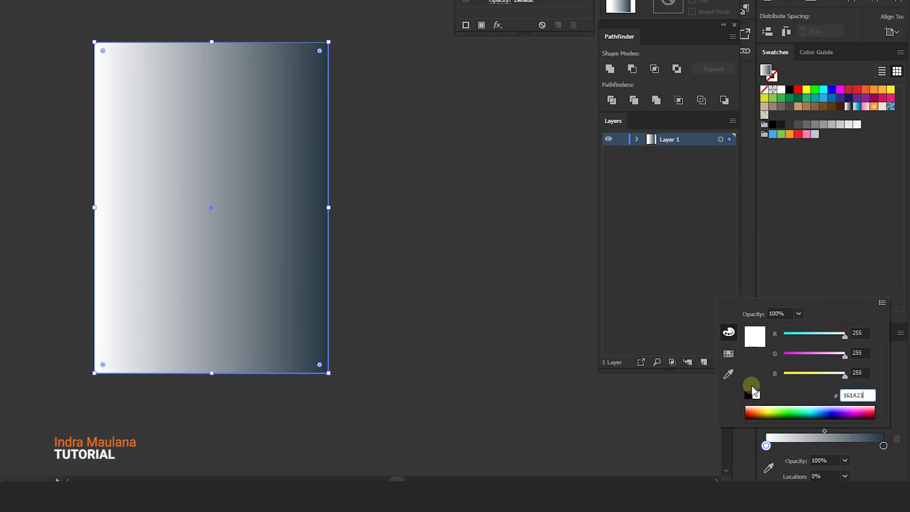
key("Return")
- Angle the navy gradient diagonally from top-left to bottom-right, about 127°
left_click(26, 154)
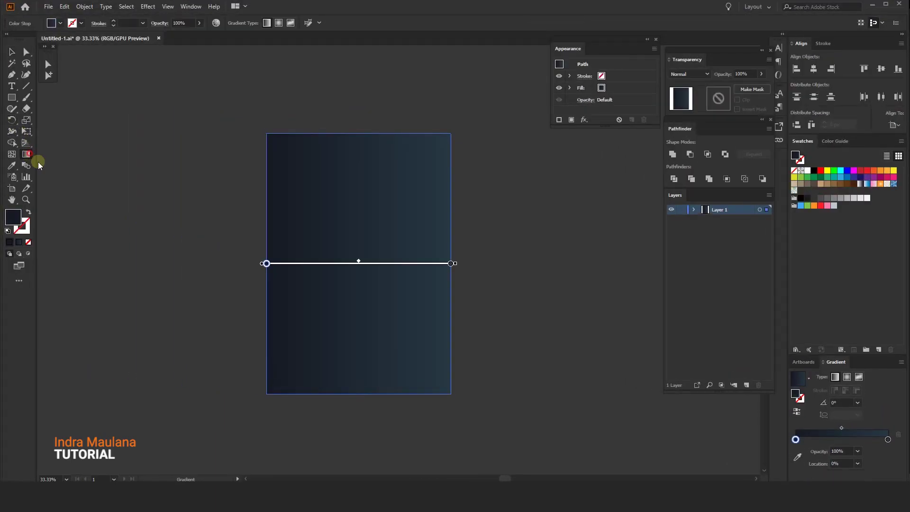
mouse_move(280, 133)
left_mouse_down()
mouse_move(435, 389)
mouse_move(283, 160)
left_mouse_up()
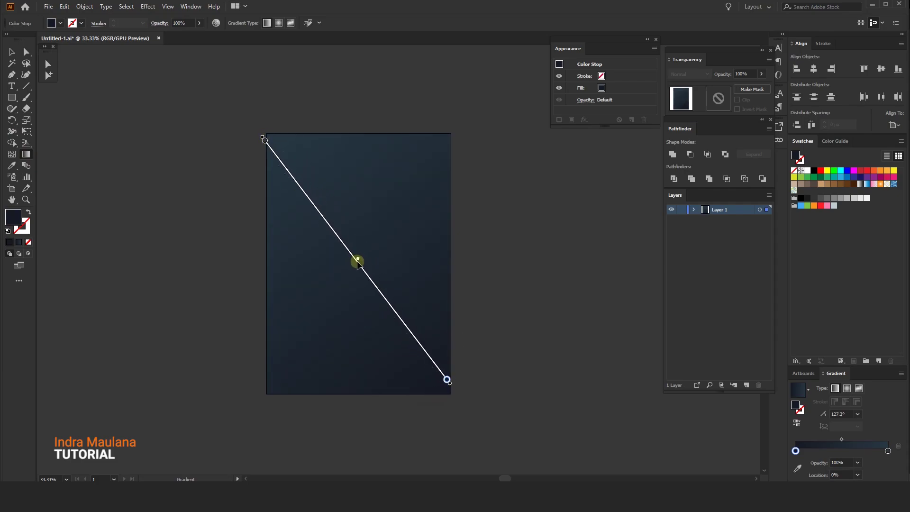
left_click(358, 260)
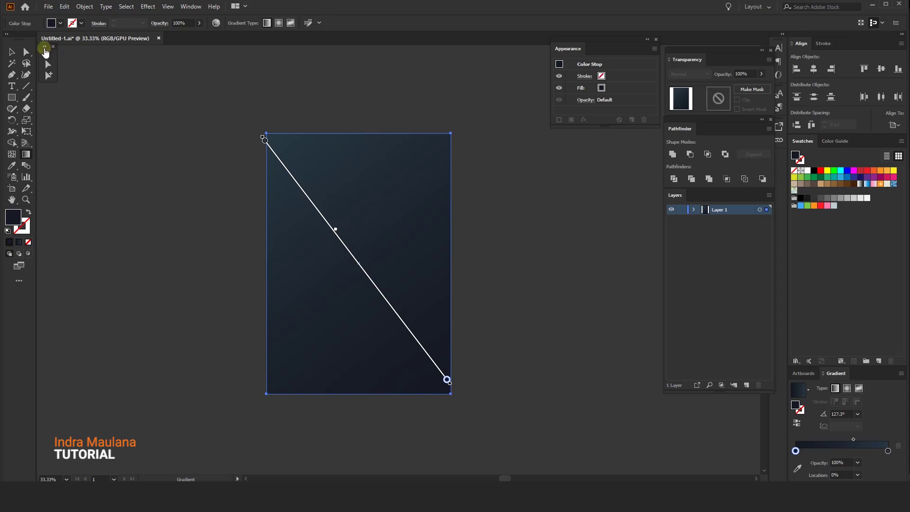
key("v")
left_click(158, 142)
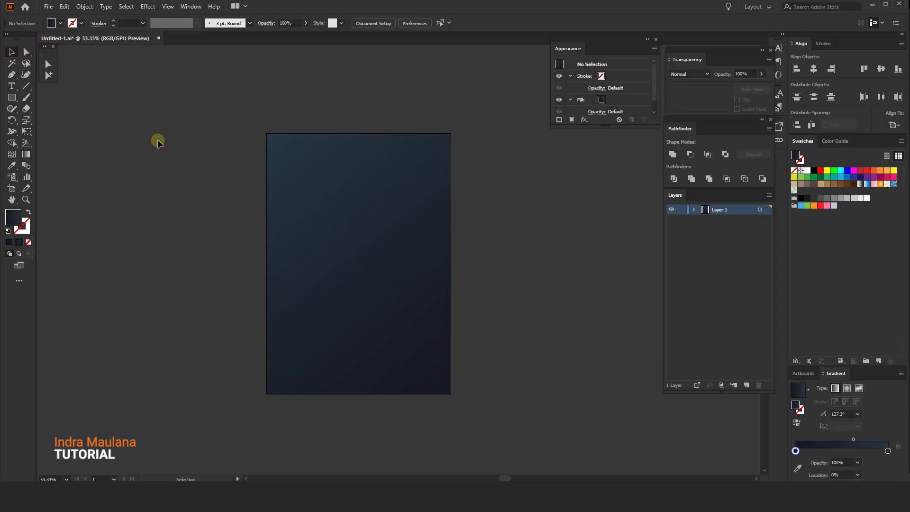
- Stretch the background's right edge so it covers the artboard at 596 × 842 px
left_click(289, 253)
left_click(173, 201)
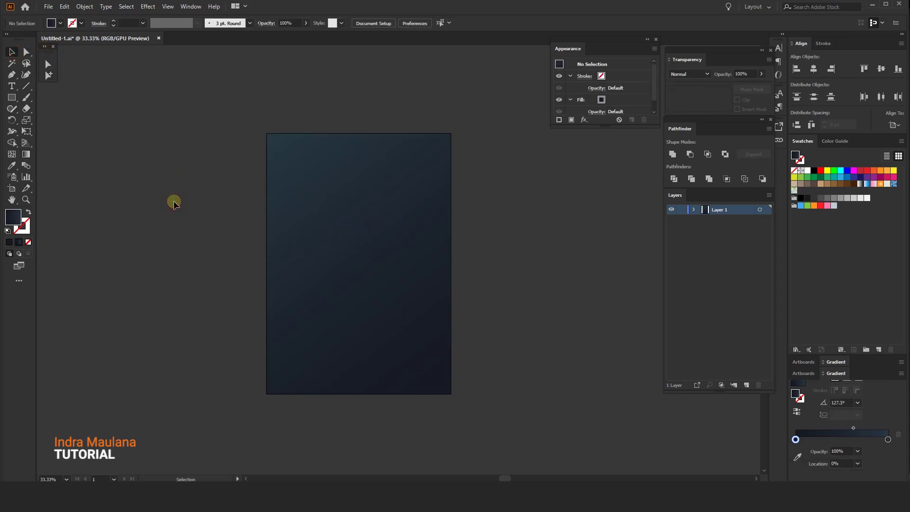
left_click(277, 177)
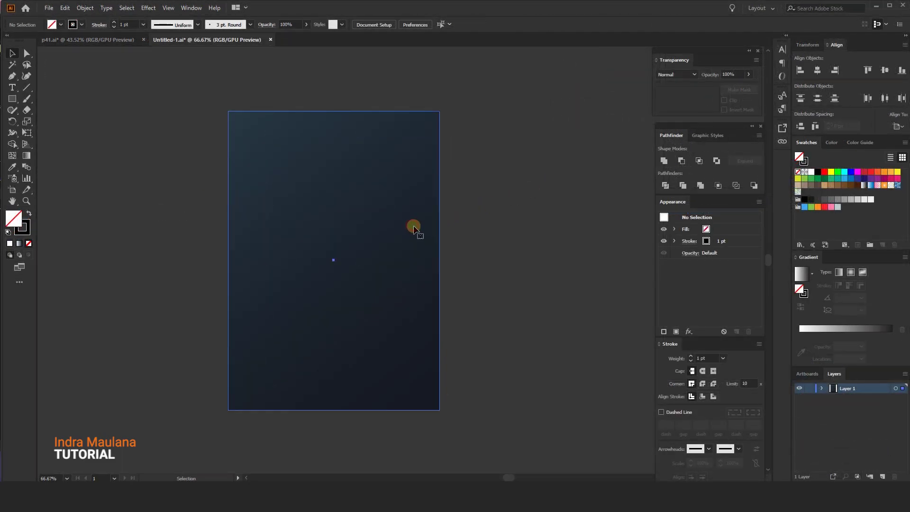
scroll(414, 228, "up", 10)
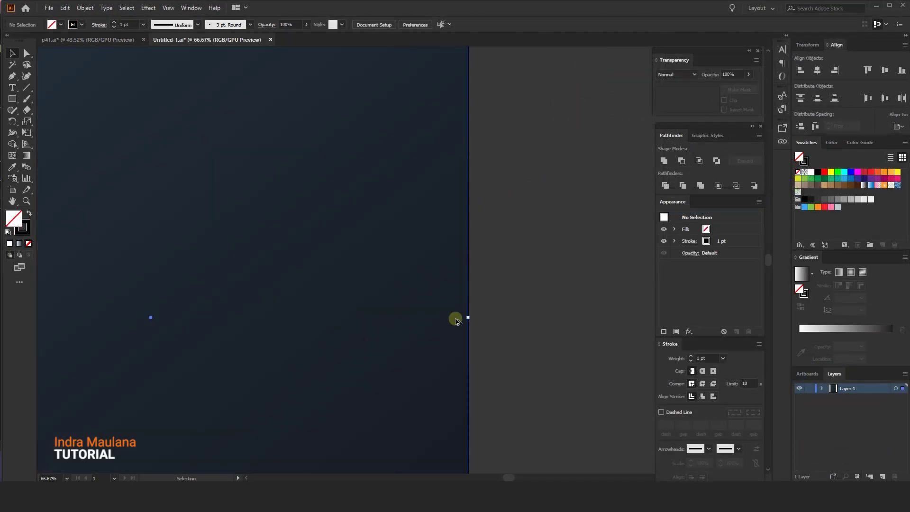
left_click(455, 317)
scroll(438, 274, "up", 4)
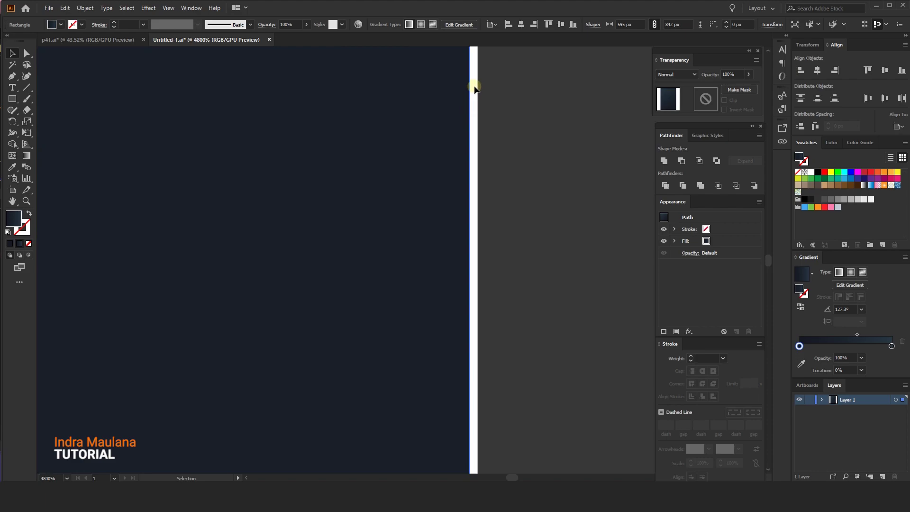
scroll(478, 206, "down", 2)
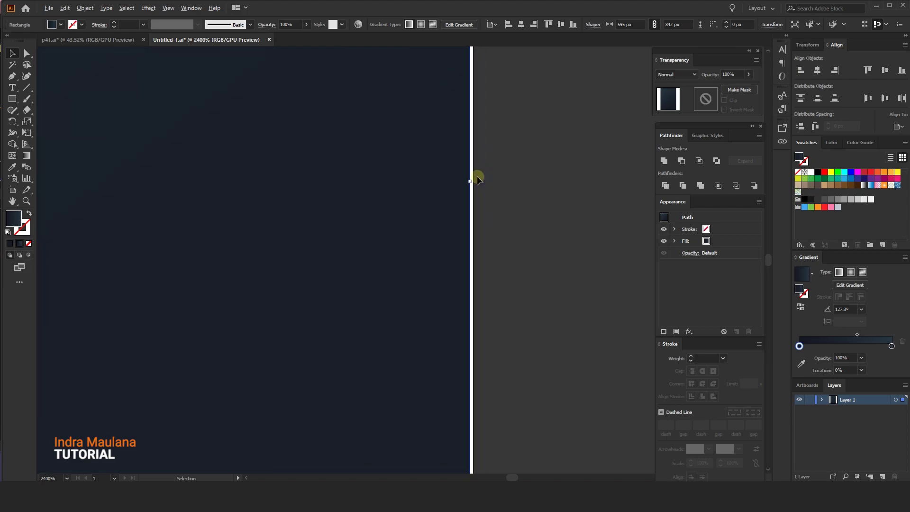
mouse_move(471, 180)
left_mouse_down()
mouse_move(480, 180)
mouse_move(463, 186)
left_mouse_up()
key("ctrl+0")
left_click(528, 202)
key("ctrl+minus")
scroll(528, 193, "up", 1)
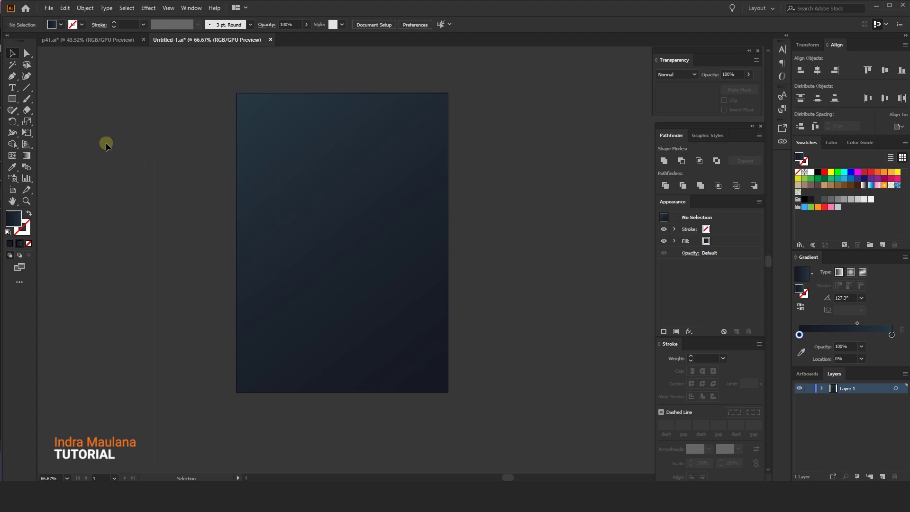
- Draw a gently slanted straight line across the artboard, past both page edges
left_click(341, 180)
left_click(113, 218)
left_click_drag(180, 280, 547, 149)
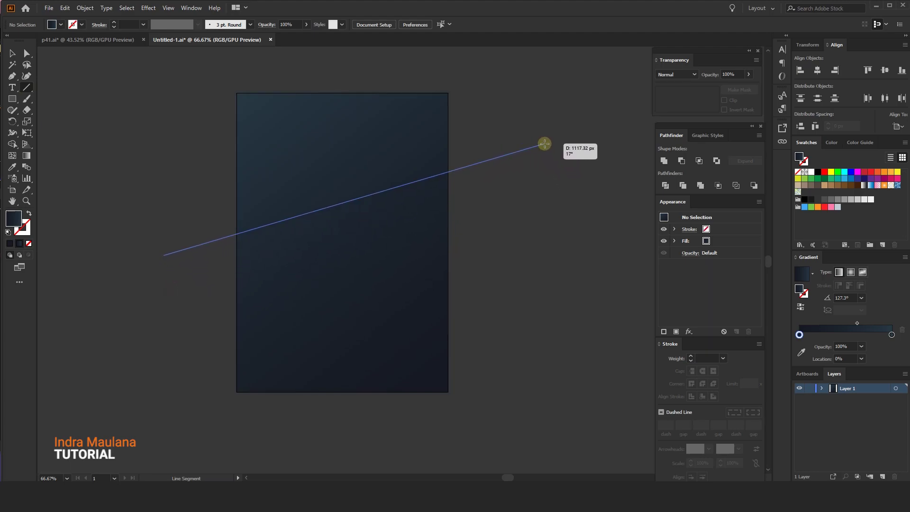
left_click_drag(547, 149, 547, 166)
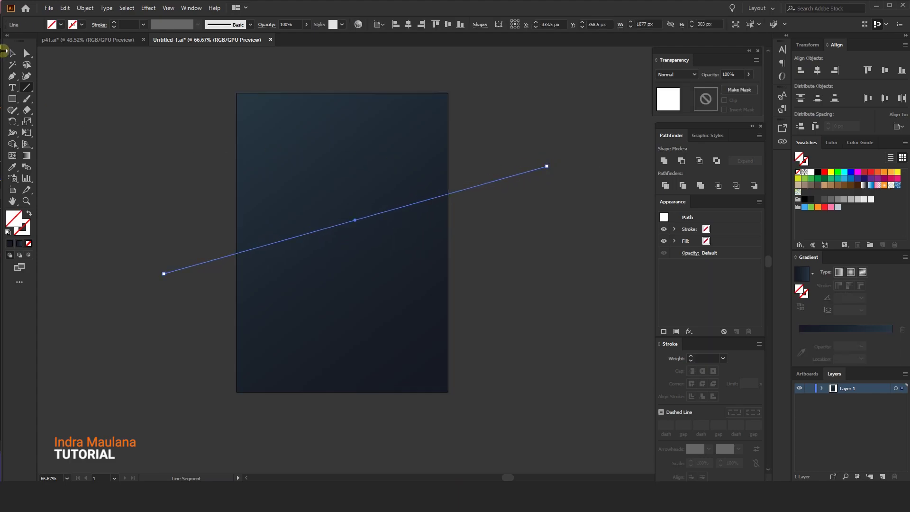
left_click(11, 52)
left_click(130, 99)
left_click(266, 146)
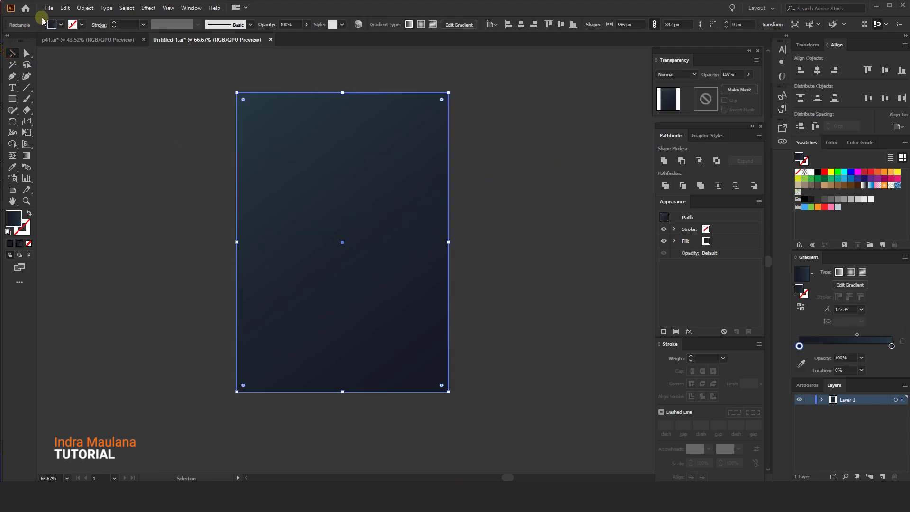
- Copy the navy background rectangle and paste the copy in front
left_click(65, 8)
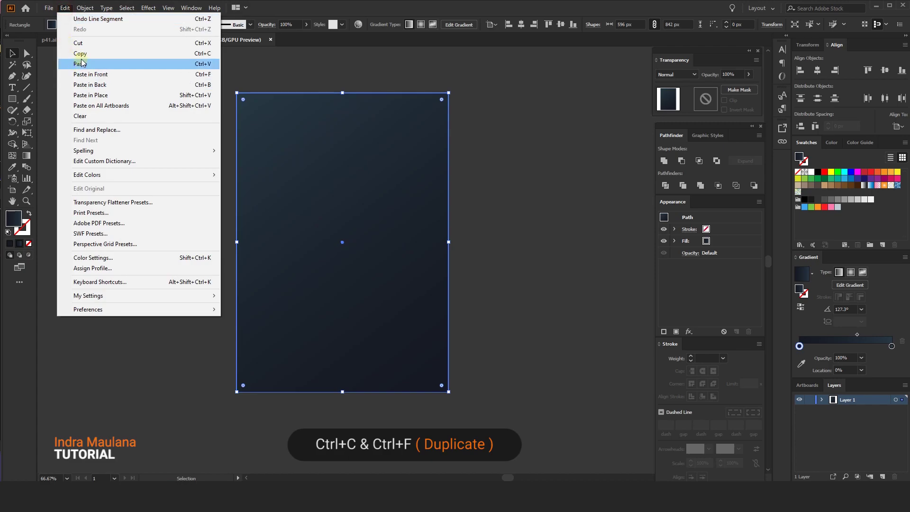
left_click(80, 54)
left_click(65, 8)
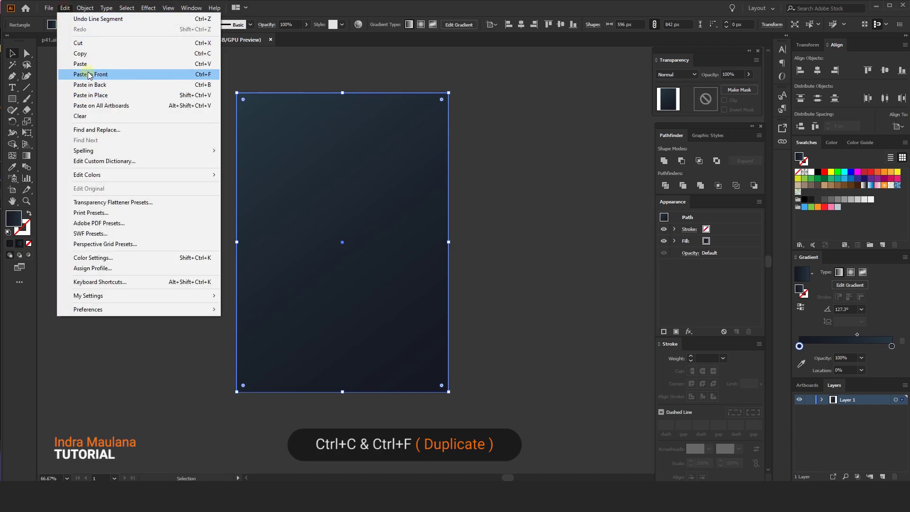
left_click(89, 75)
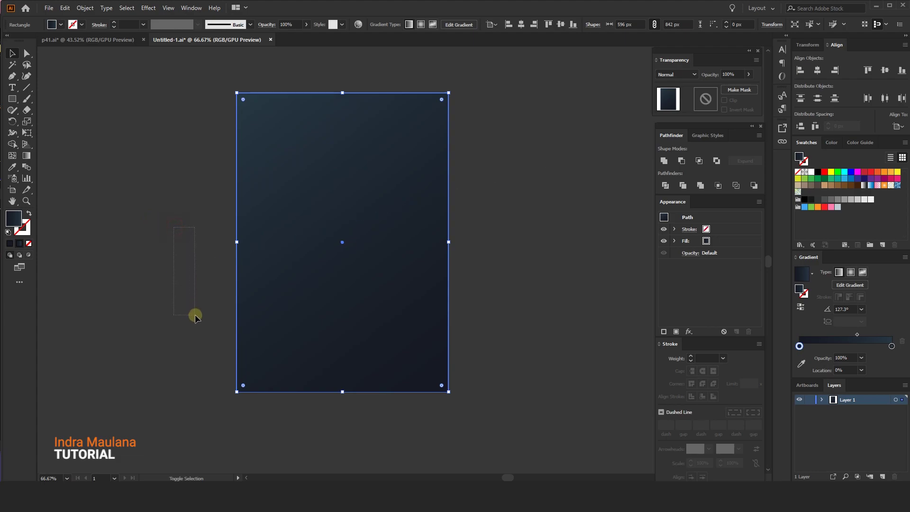
- Divide the copy along the slanted line with Pathfinder and ungroup the pieces
left_click_drag(195, 314, 195, 314)
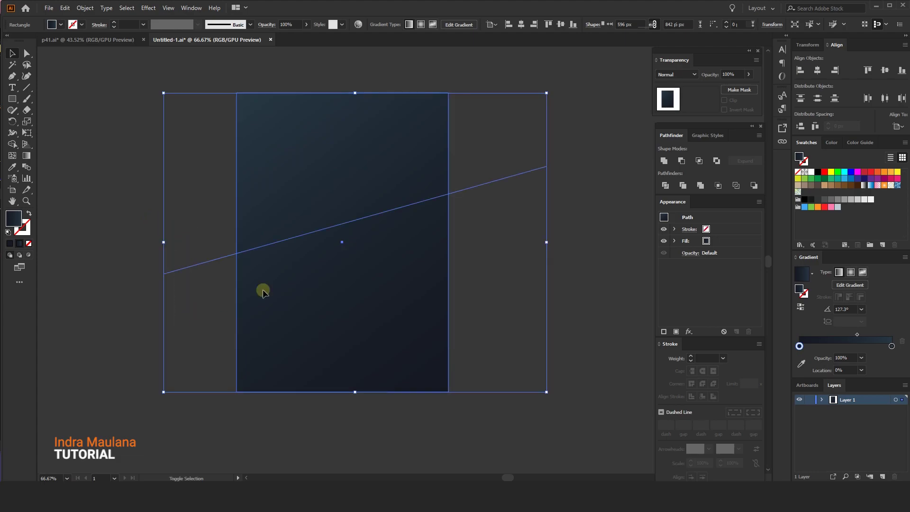
left_click(666, 186)
right_click(379, 205)
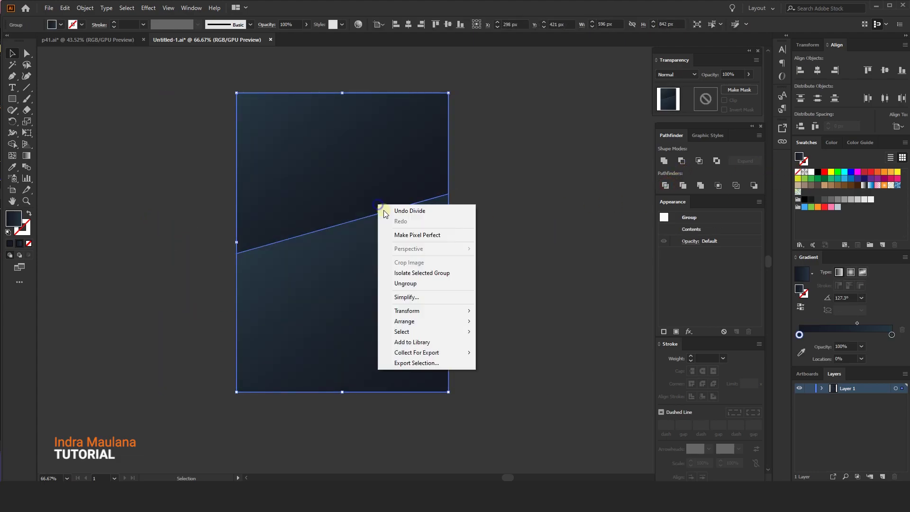
left_click(412, 283)
left_click(142, 158)
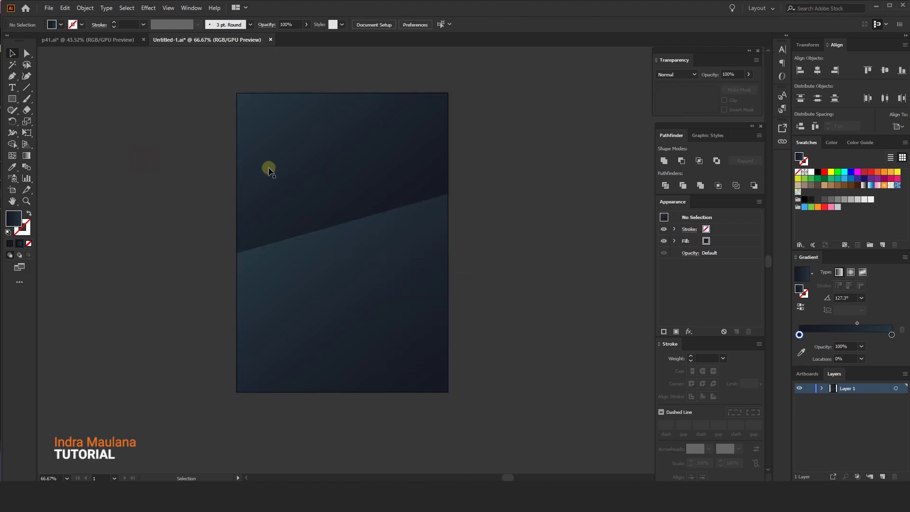
left_click(269, 169)
left_click(147, 153)
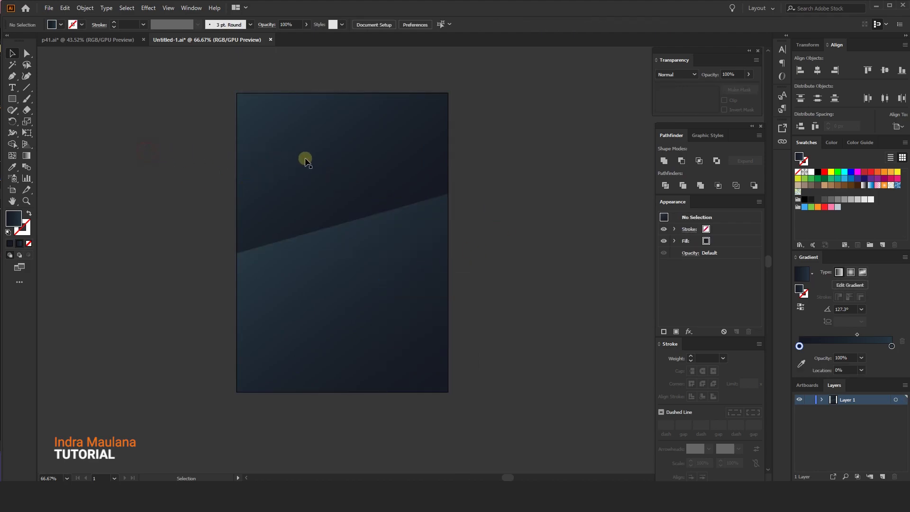
left_click(304, 158)
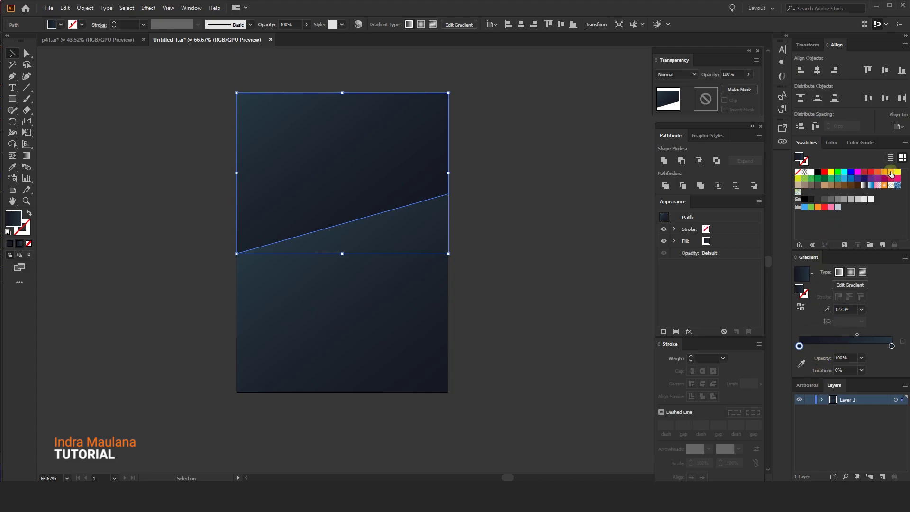
- Set the upper piece's gradient stops to orange and yellow, orange top-left, yellow right
left_click_drag(891, 174, 798, 346)
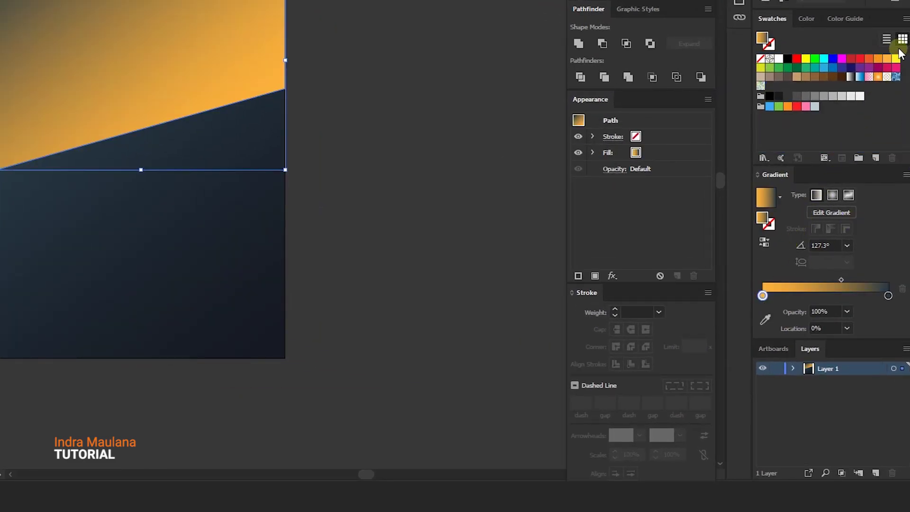
mouse_move(896, 59)
left_mouse_down()
mouse_move(888, 298)
mouse_move(830, 295)
left_mouse_up()
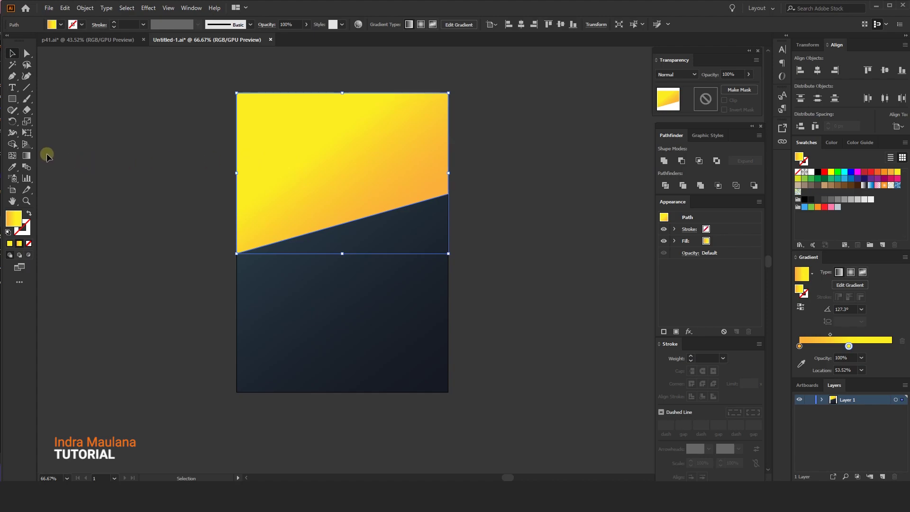
left_click(27, 157)
left_click_drag(241, 93, 358, 222)
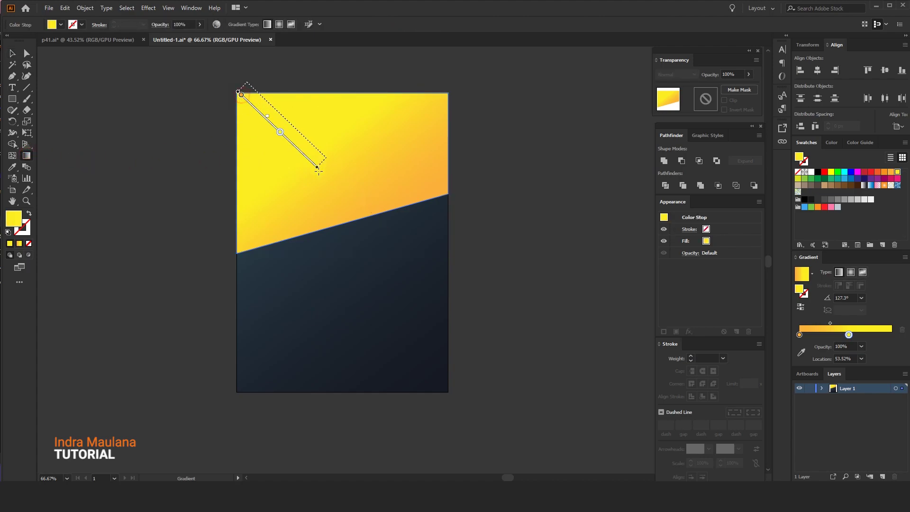
mouse_move(258, 79)
left_mouse_down()
mouse_move(384, 220)
mouse_move(252, 60)
left_mouse_up()
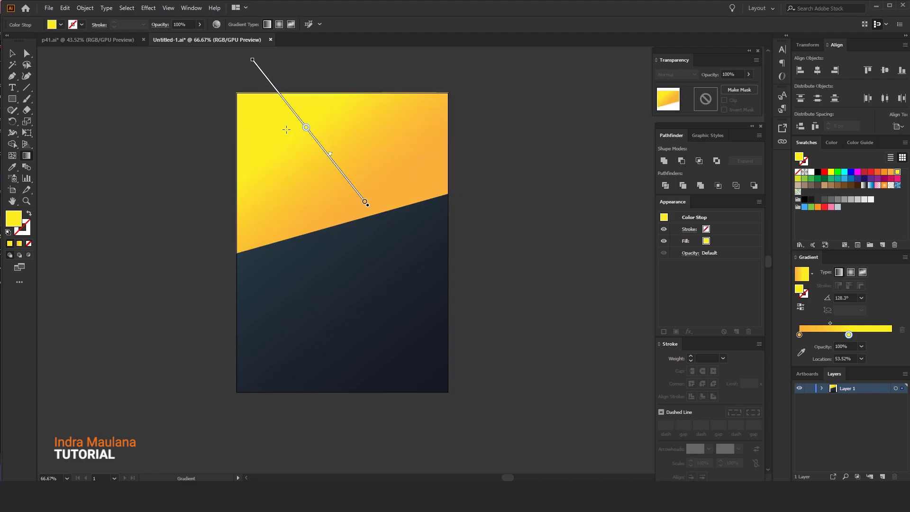
left_click_drag(307, 132, 254, 62)
scroll(382, 218, "up", 1)
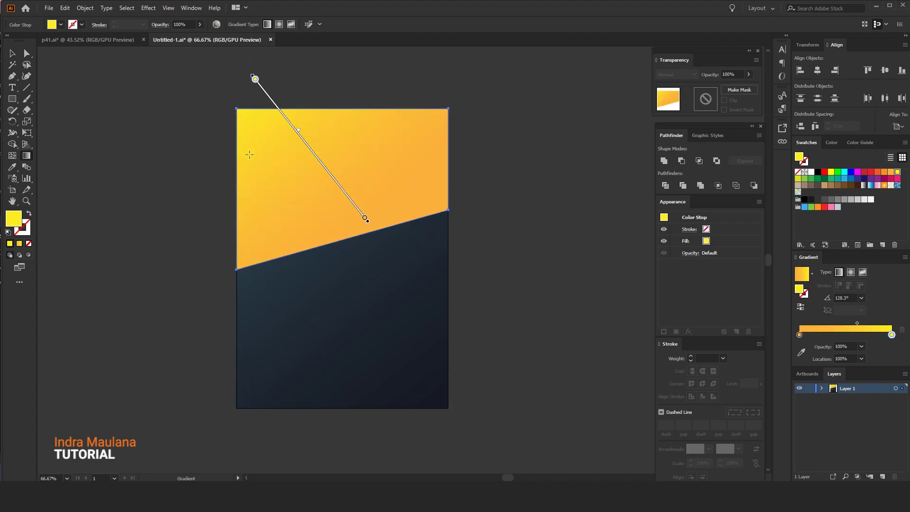
left_click_drag(233, 117, 426, 244)
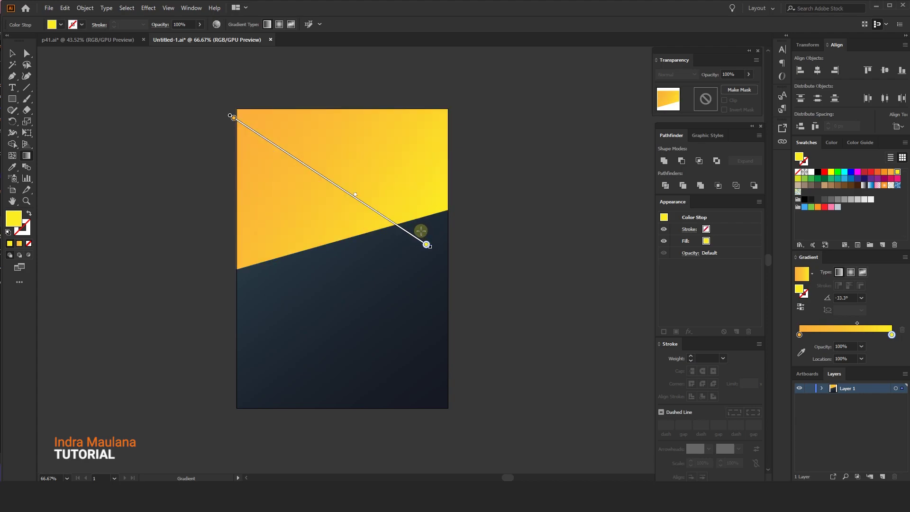
left_click_drag(237, 113, 415, 238)
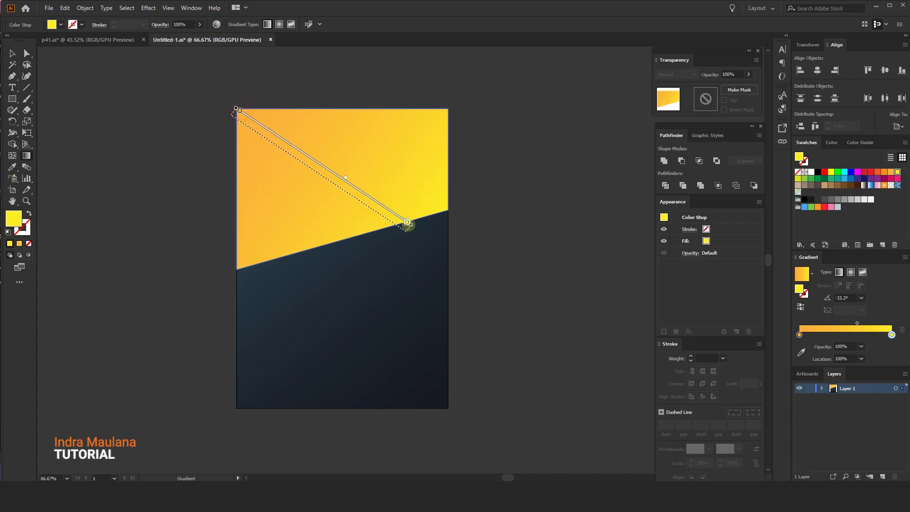
- Trace a line along the diagonal edge and move it off the artboard's left side
left_click(12, 53)
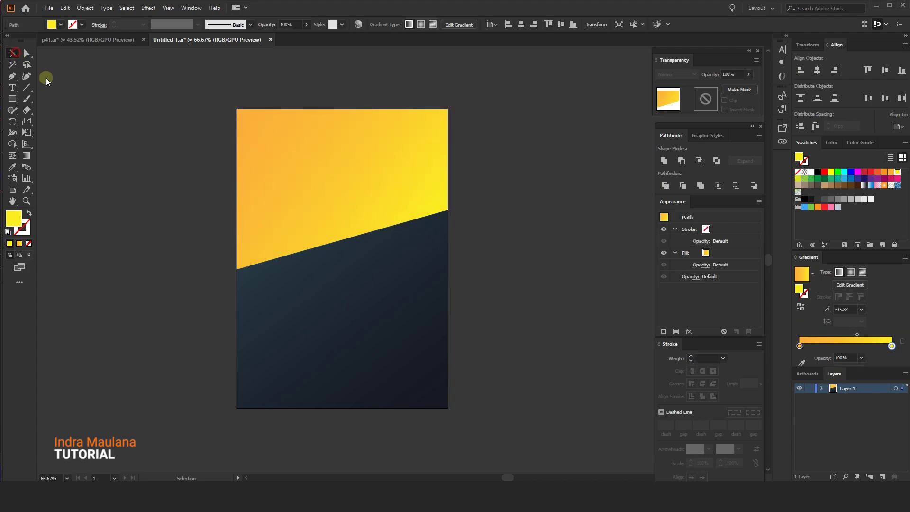
left_click(45, 77)
left_click(26, 88)
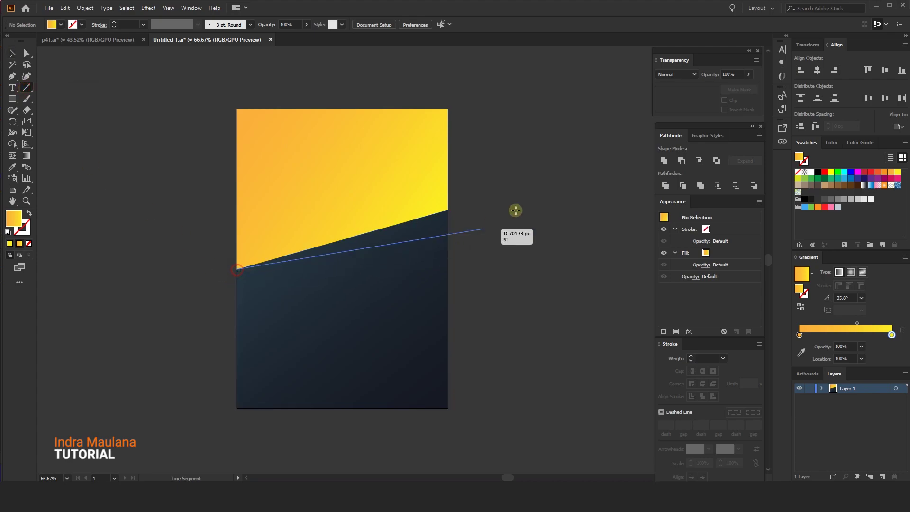
left_click_drag(236, 269, 448, 209)
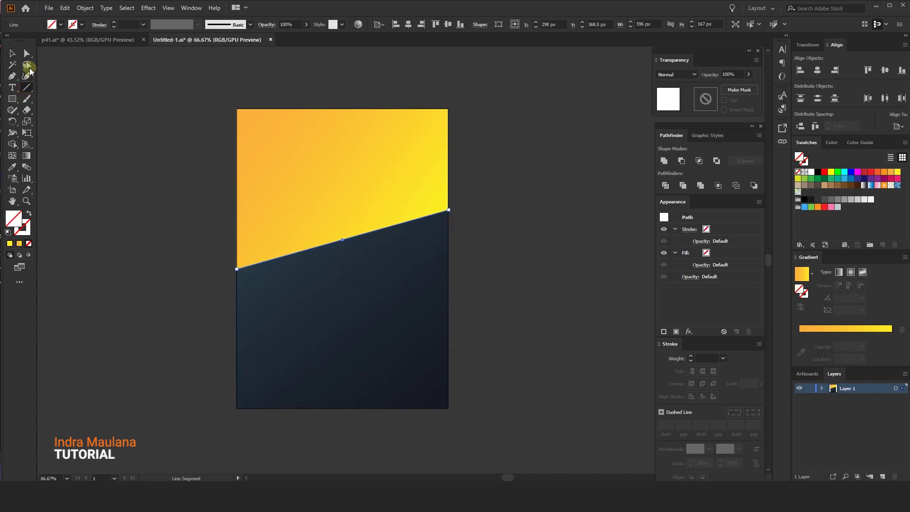
left_click(12, 53)
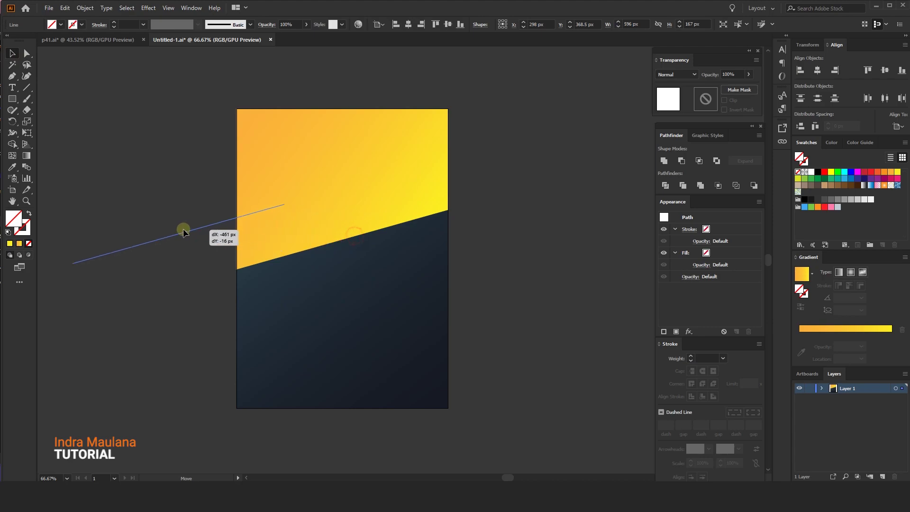
left_click_drag(355, 238, 108, 231)
left_click_drag(110, 120, 232, 124)
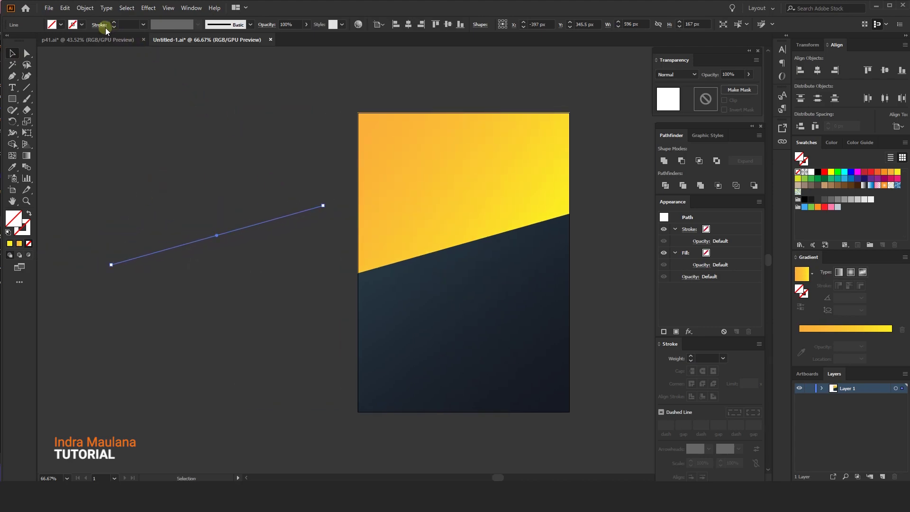
- Give the new line a thick black 80 pt stroke
left_click(82, 24)
left_click(81, 27)
left_click(143, 25)
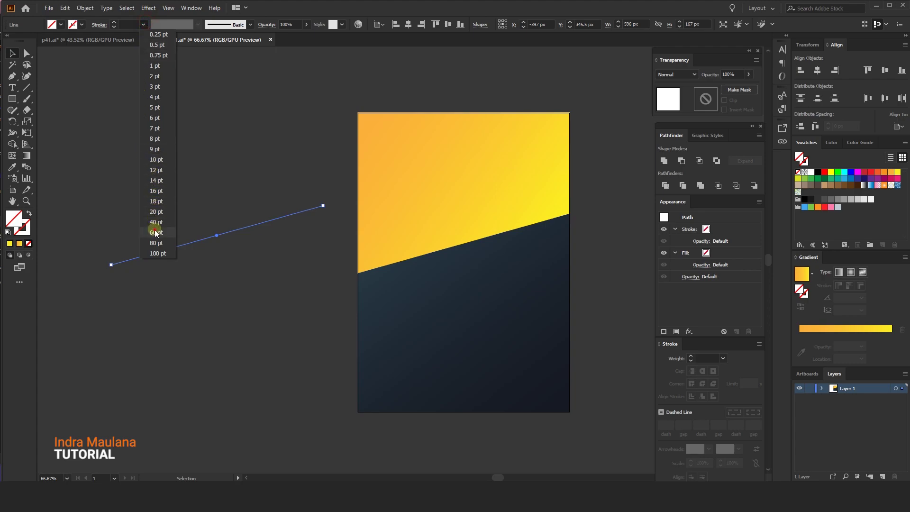
left_click(156, 232)
left_click(142, 24)
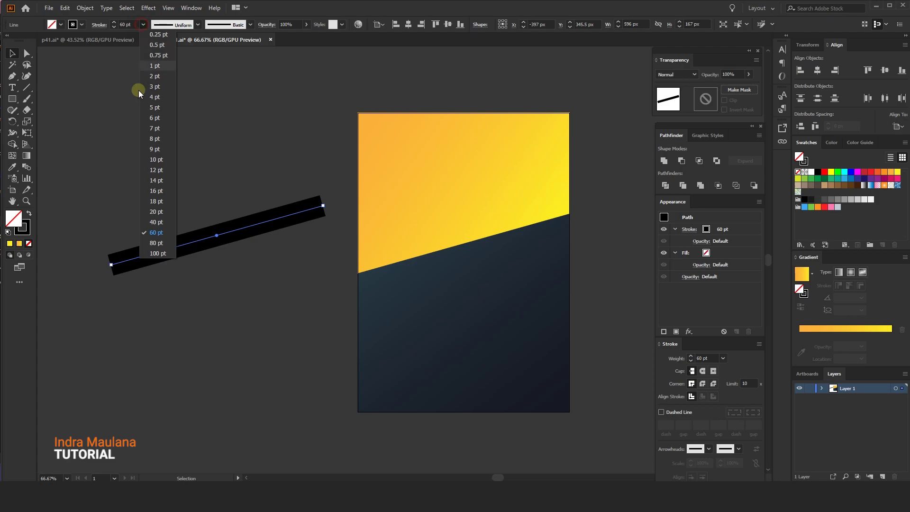
left_click(156, 243)
left_click_drag(167, 149, 212, 239)
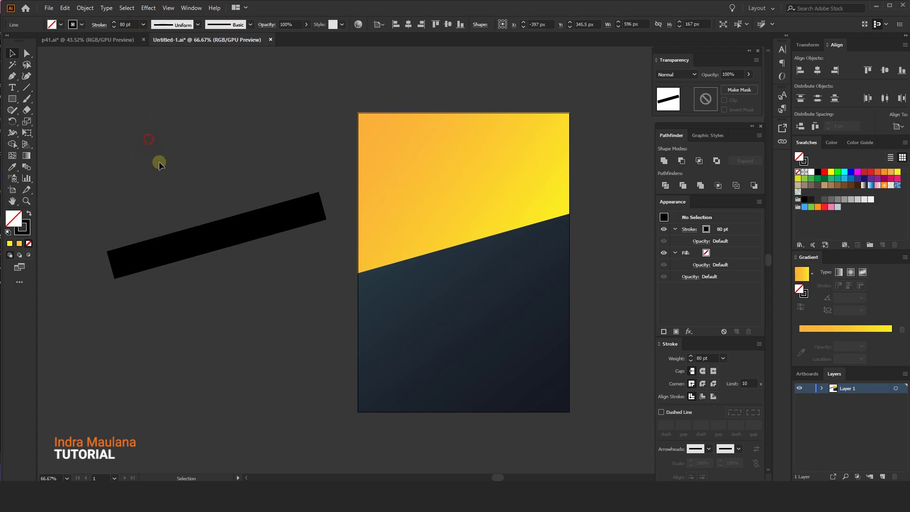
left_click_drag(237, 299, 237, 299)
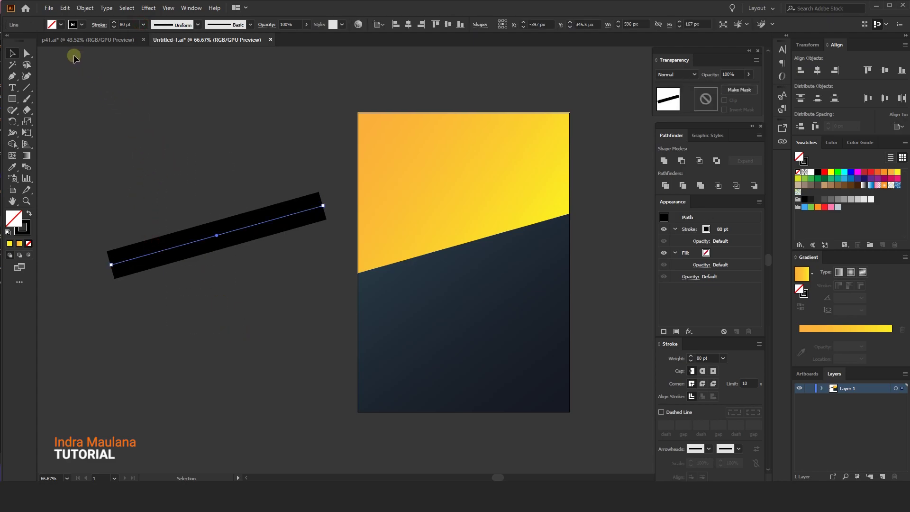
left_click(85, 8)
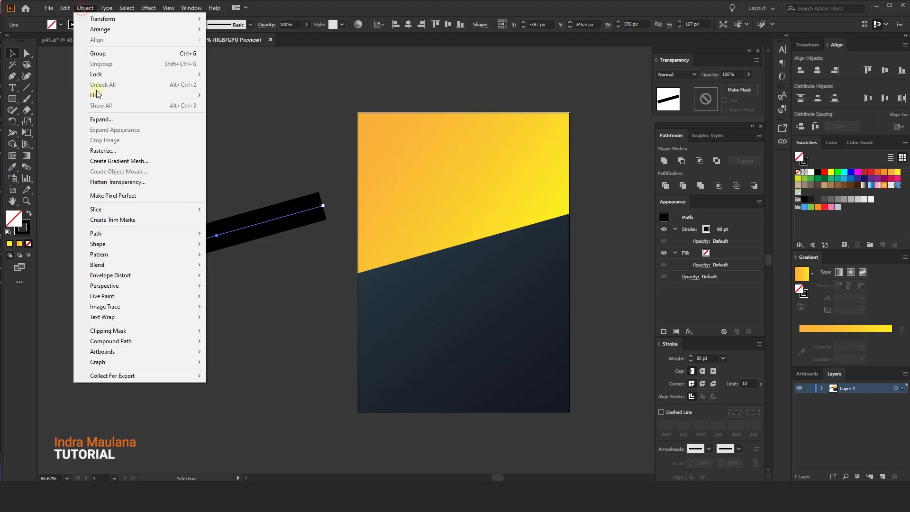
- Expand the bar's stroke into a fill and erase both ends off straight
left_click(102, 119)
left_click(434, 298)
left_click(157, 132)
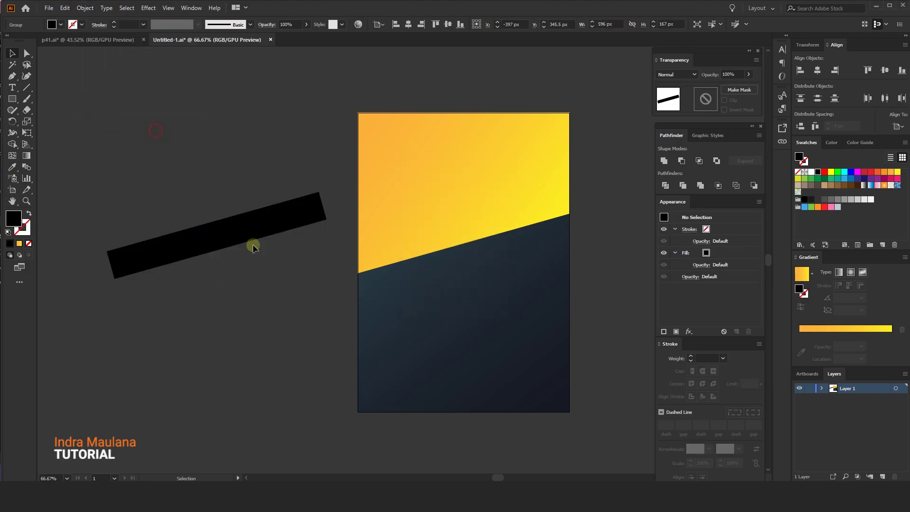
left_click_drag(250, 235, 204, 235)
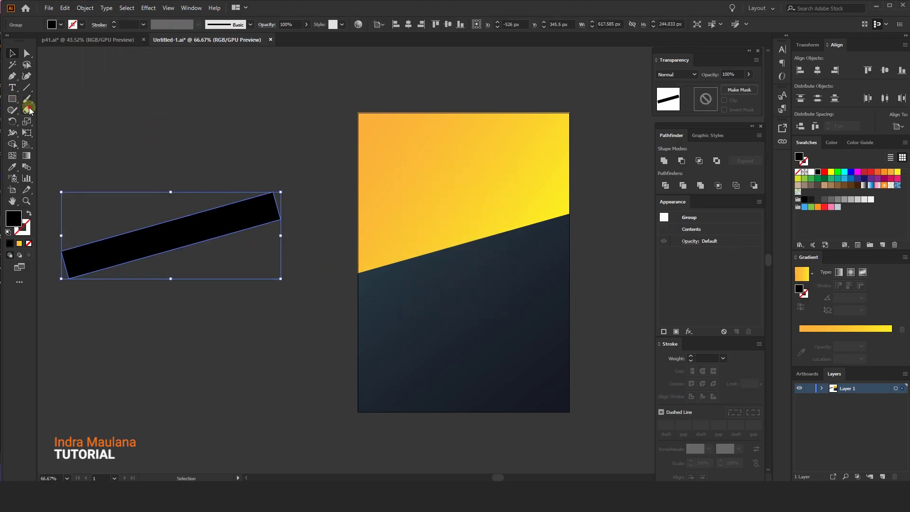
left_click(28, 110)
left_click_drag(331, 126, 263, 264)
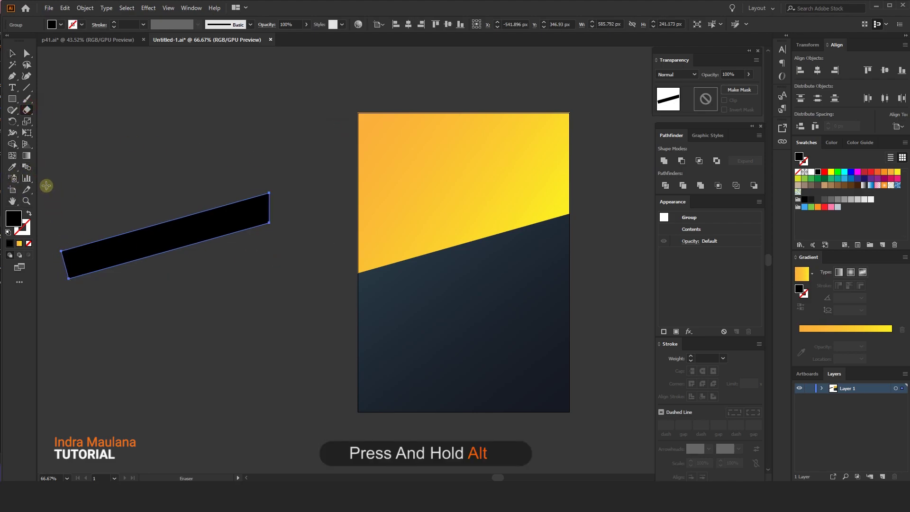
left_click_drag(46, 186, 88, 327)
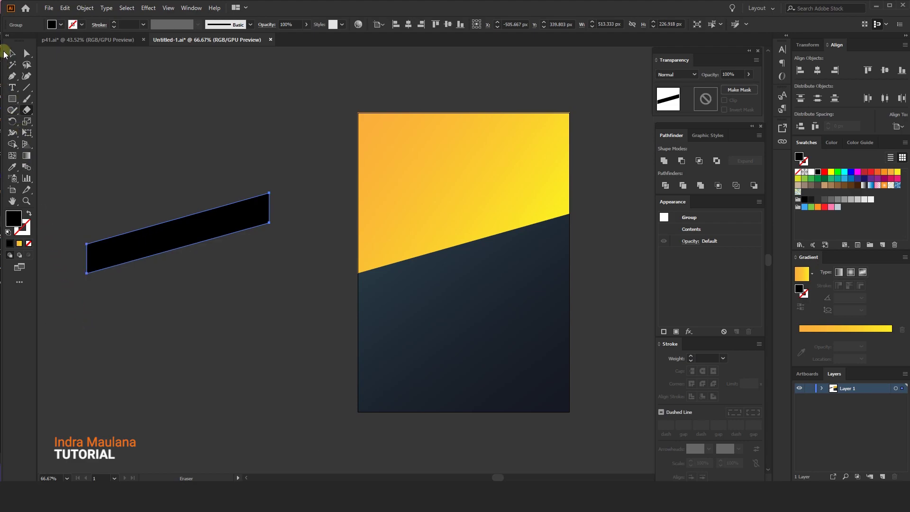
- Enlarge the black band and position it to the left of the artboard
left_click(13, 54)
left_click(176, 108)
left_click_drag(186, 130, 166, 130)
left_click(151, 217)
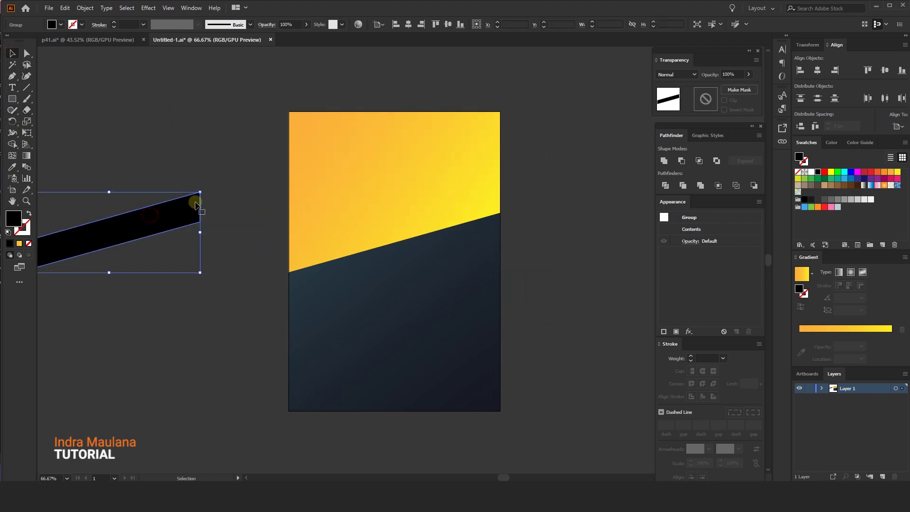
mouse_move(145, 200)
left_mouse_down()
mouse_move(209, 253)
mouse_move(169, 253)
left_mouse_up()
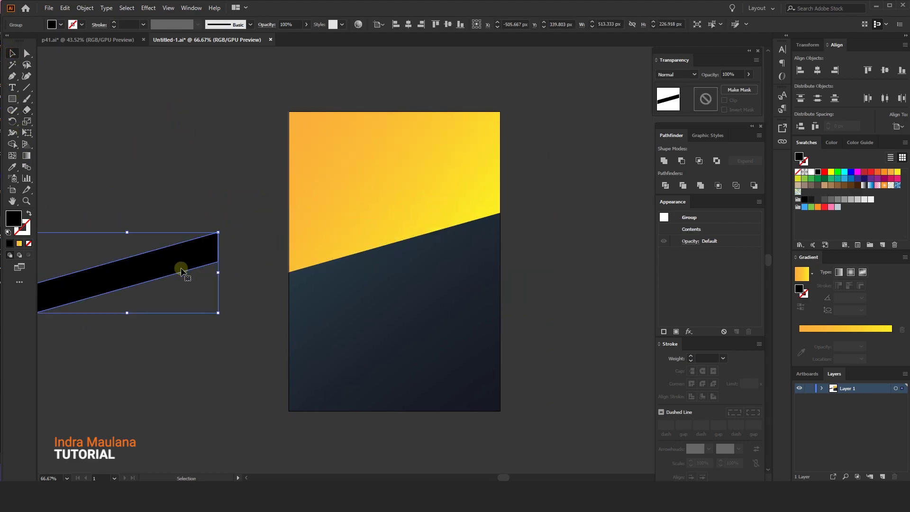
left_click_drag(246, 231, 296, 209)
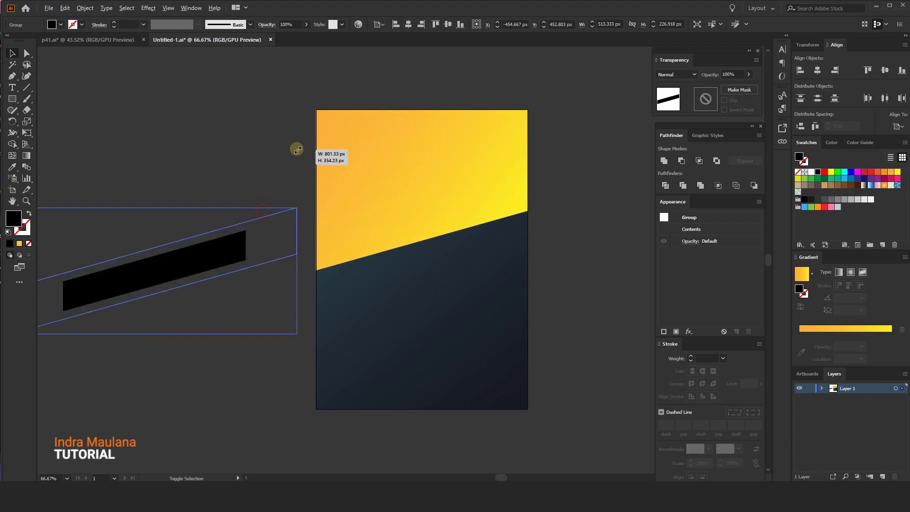
left_click(233, 163)
left_click_drag(233, 254, 207, 218)
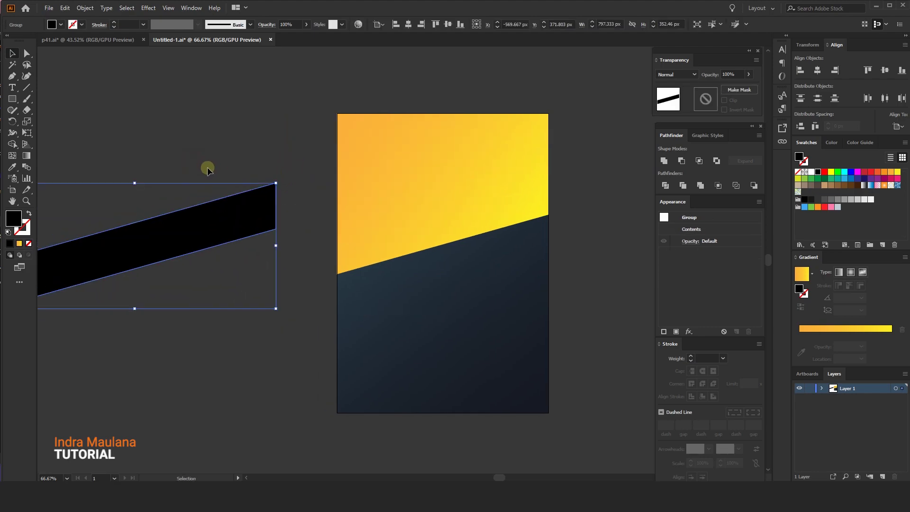
scroll(294, 166, "down", 2)
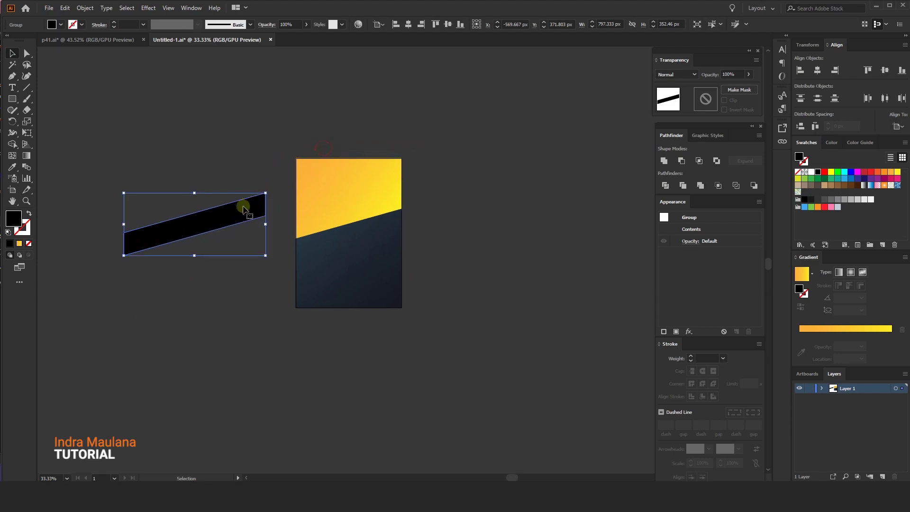
mouse_move(240, 205)
left_mouse_down()
mouse_move(198, 212)
mouse_move(239, 184)
left_mouse_up()
- Drag a copy of the band diagonally across the top of the artboard
left_click(233, 139)
left_click(205, 208)
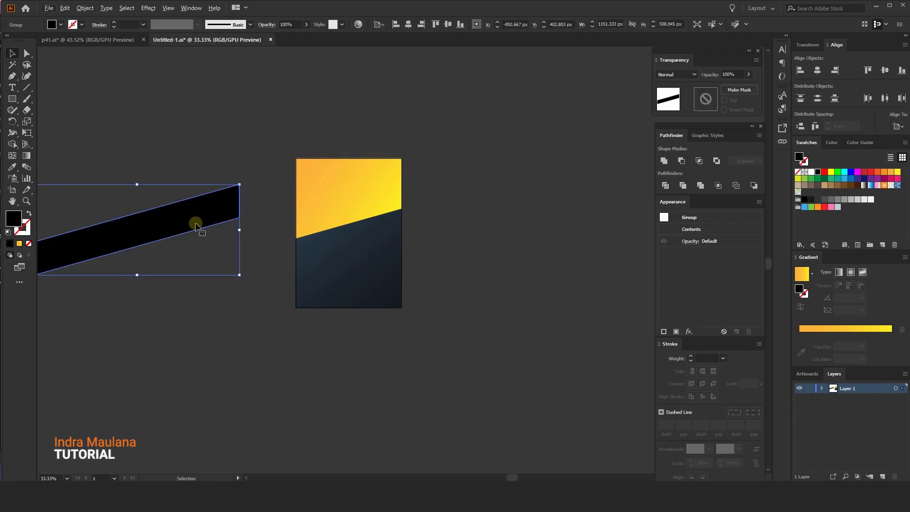
mouse_move(193, 223)
left_mouse_down()
mouse_move(125, 243)
mouse_move(441, 187)
mouse_move(412, 185)
mouse_move(435, 144)
left_mouse_up()
scroll(412, 184, "up", 1, "alt")
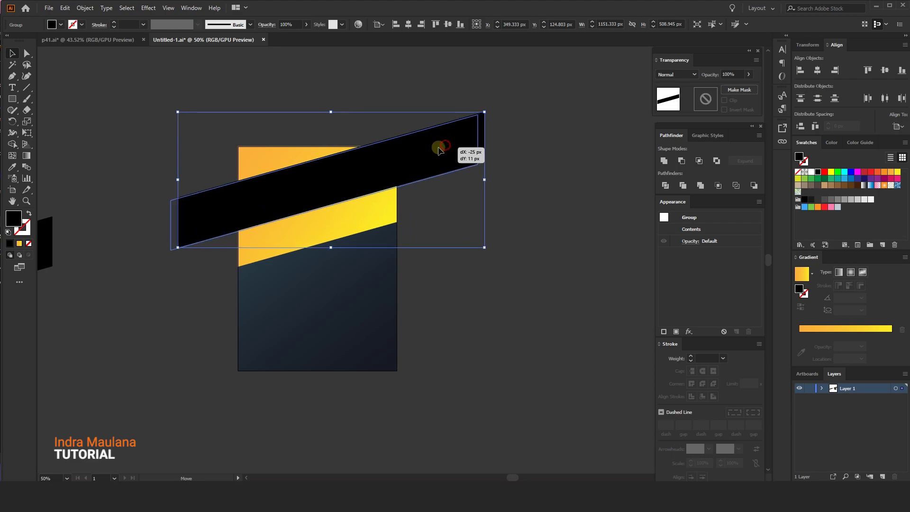
left_click_drag(435, 145, 423, 148)
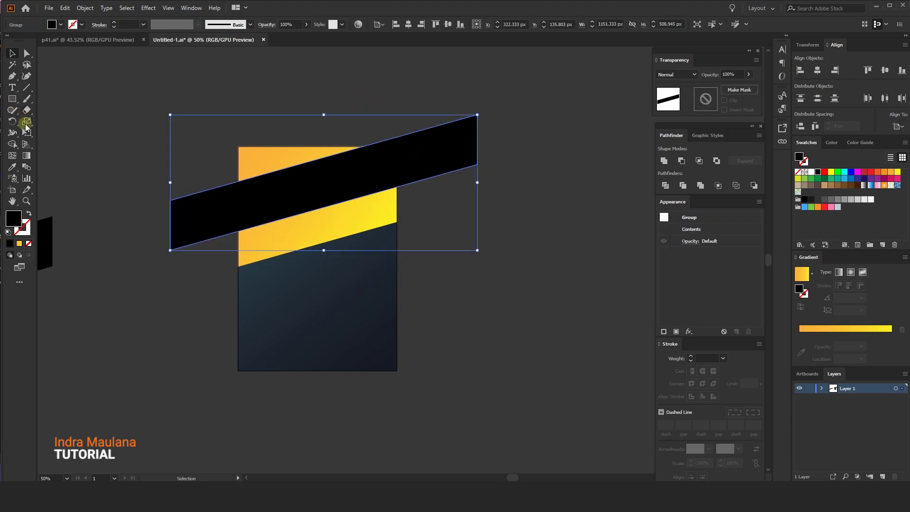
- Copy the yellow rectangle's gradient onto the band and set its right stop to 0% opacity
left_click(13, 166)
left_click(304, 223)
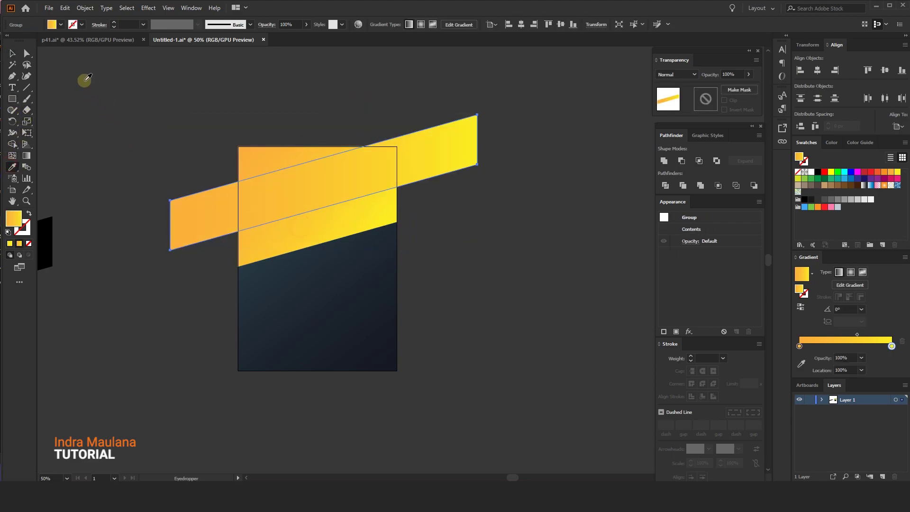
left_click(14, 54)
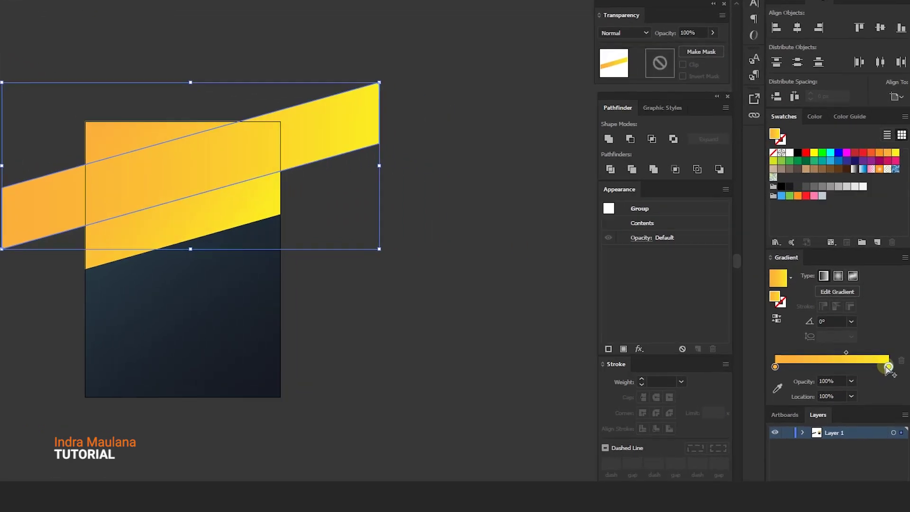
left_click(891, 349)
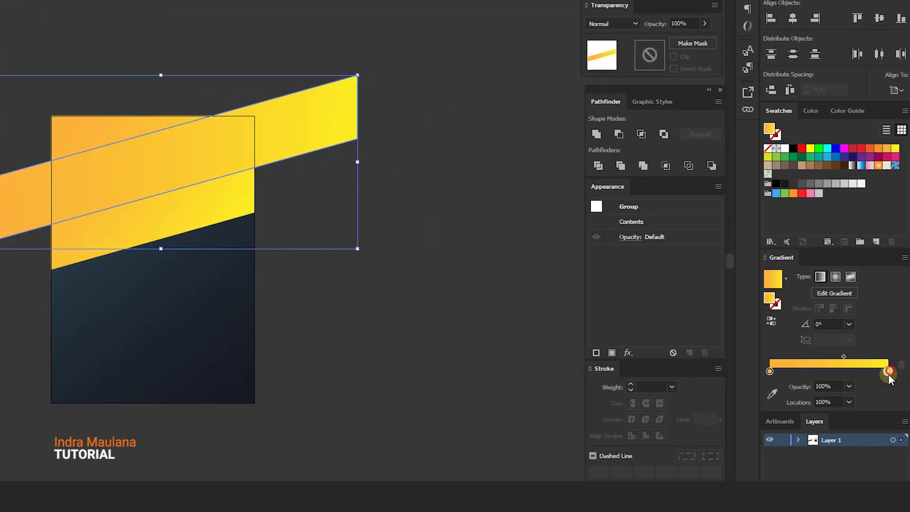
left_click(849, 386)
left_click(862, 398)
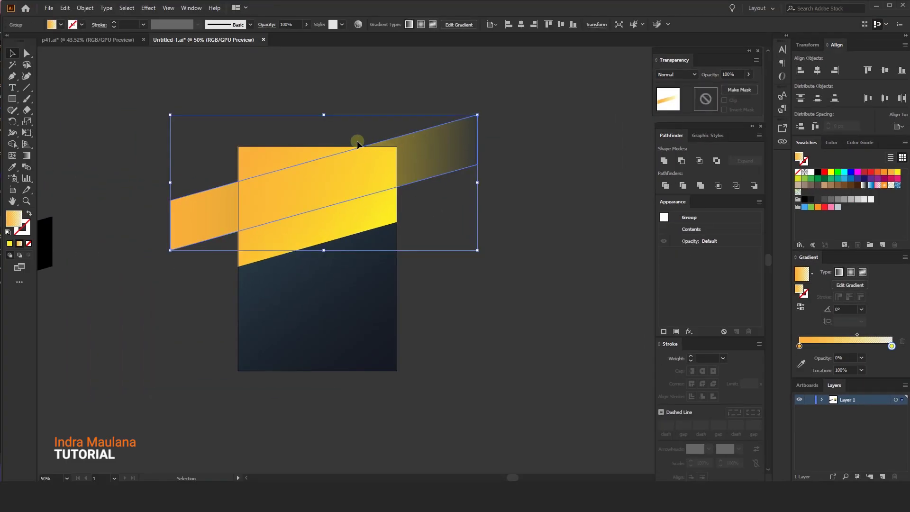
- Redraw the band's gradient right to left, angled at about -165.1°
left_click(26, 157)
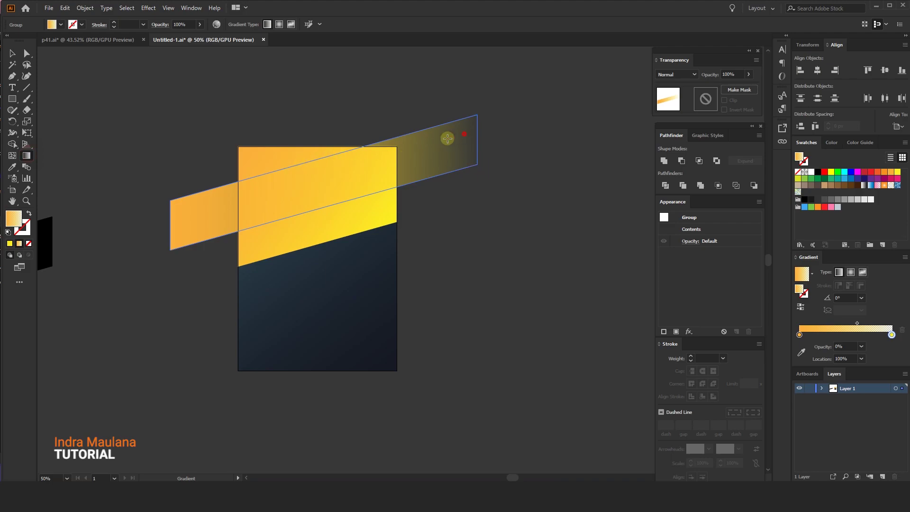
left_click_drag(447, 138, 323, 177)
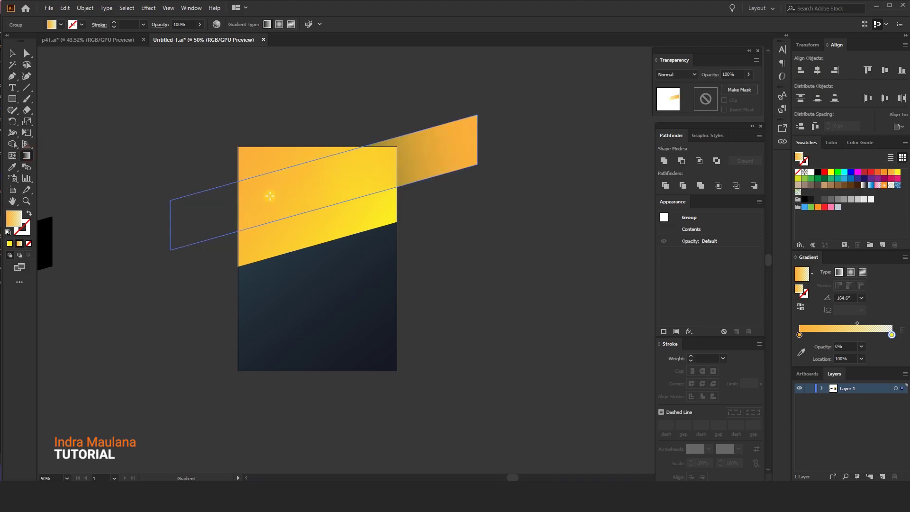
left_click_drag(269, 195, 336, 183)
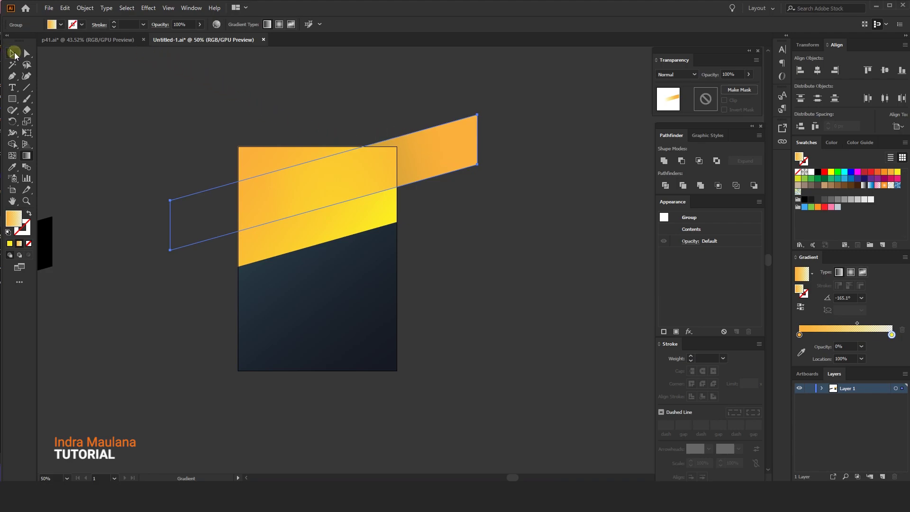
left_click(15, 53)
left_click(166, 126)
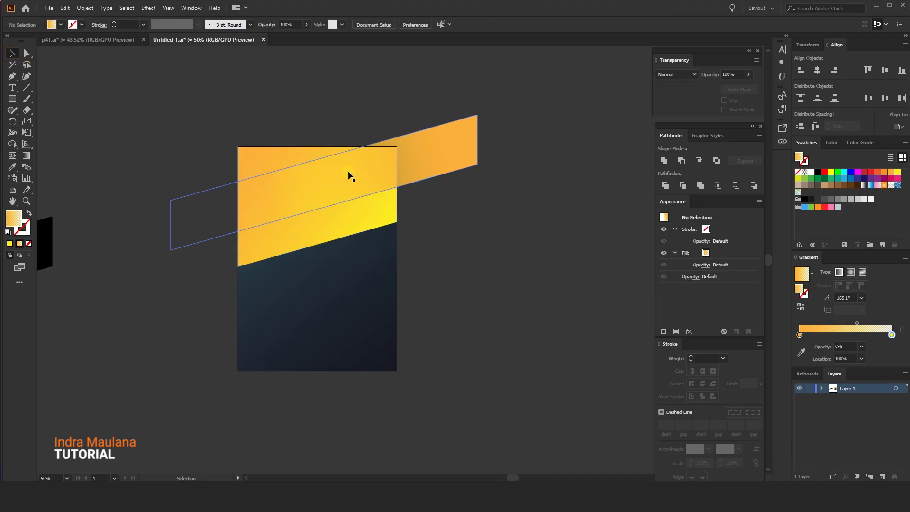
- Duplicate the fading band slightly upward, enlarge the copy, and reverse its gradient
left_click(349, 176)
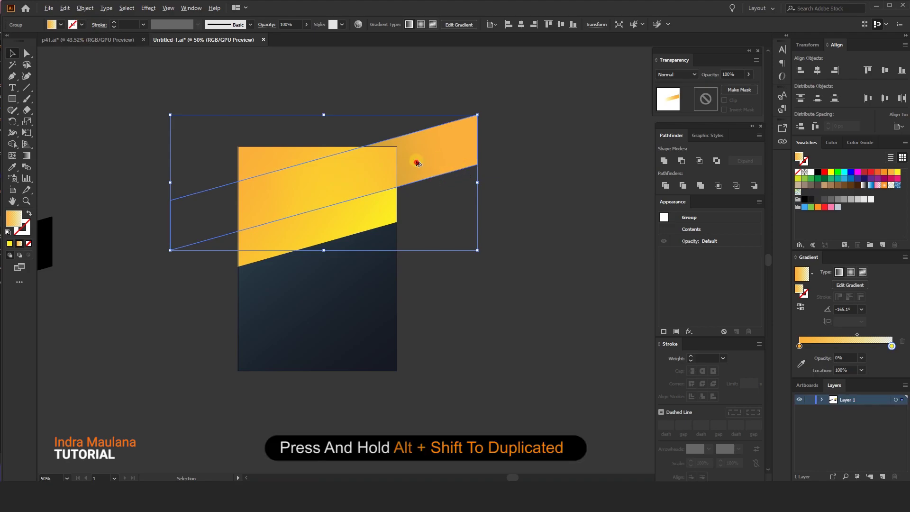
left_click_drag(412, 171, 411, 161)
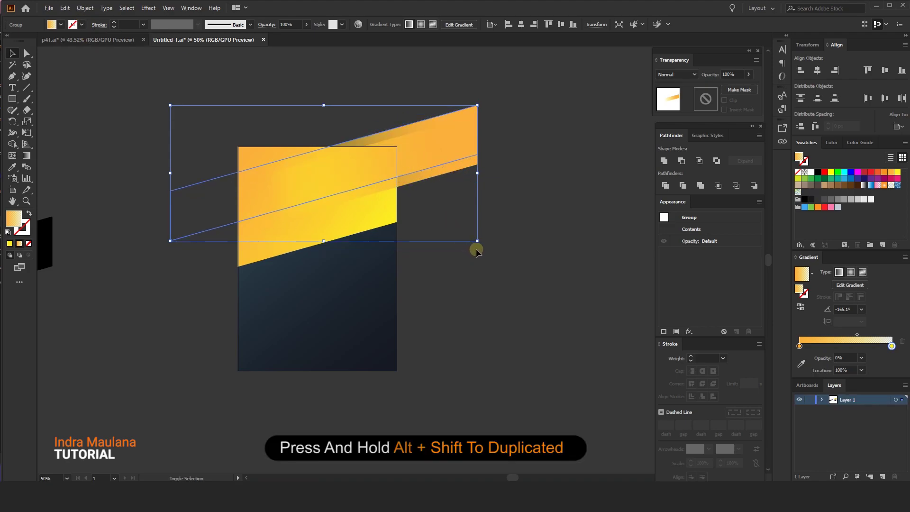
mouse_move(475, 250)
left_mouse_down()
mouse_move(517, 264)
mouse_move(534, 288)
left_mouse_up()
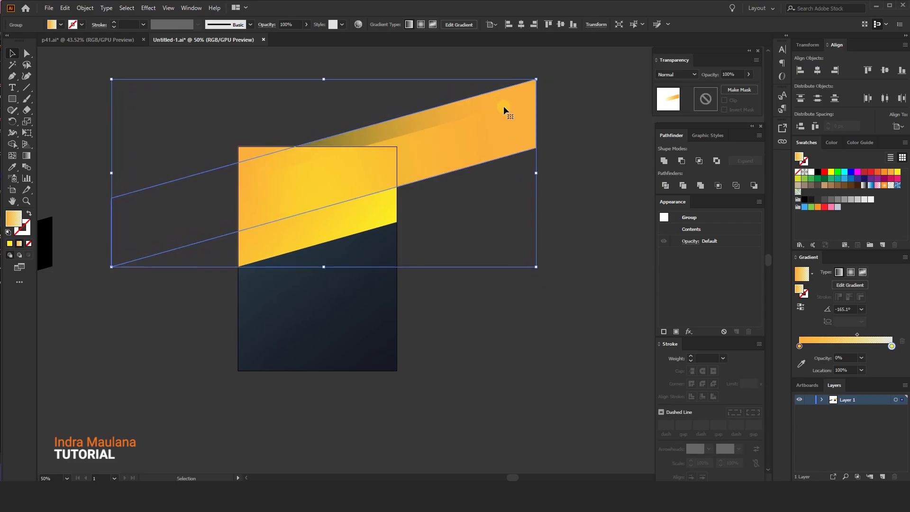
left_click_drag(503, 107, 509, 115)
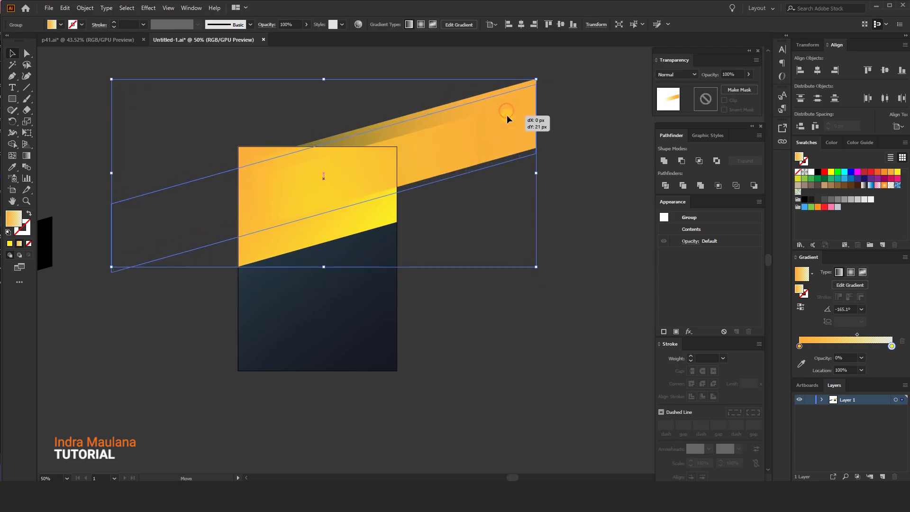
left_click(800, 306)
left_click(494, 295)
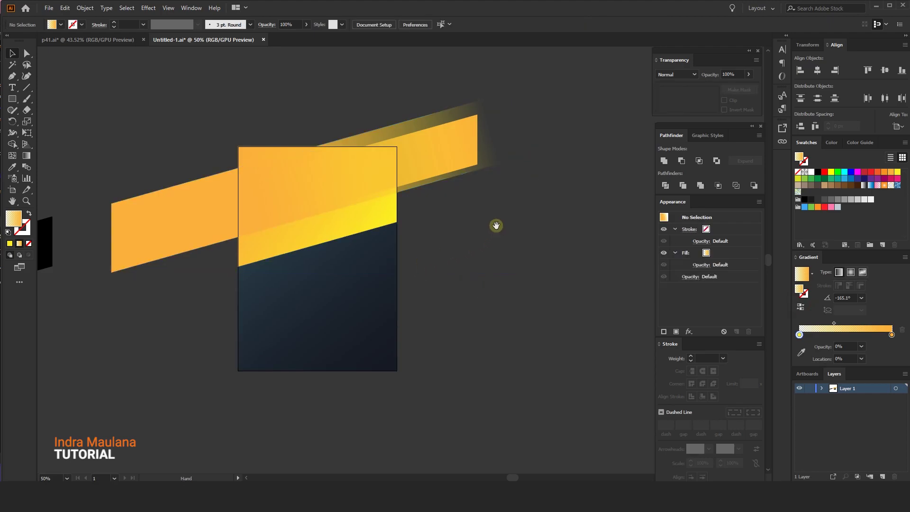
- Shift the yellow band gradient's midpoint right to 67.84%
left_click_drag(496, 225, 512, 230)
left_click(213, 194)
key("g")
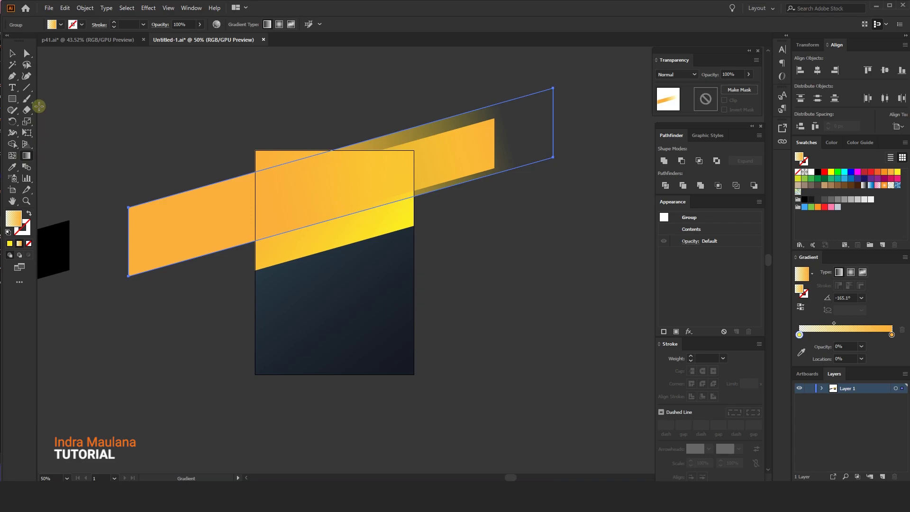
left_click(12, 53)
left_click(26, 157)
left_click(11, 53)
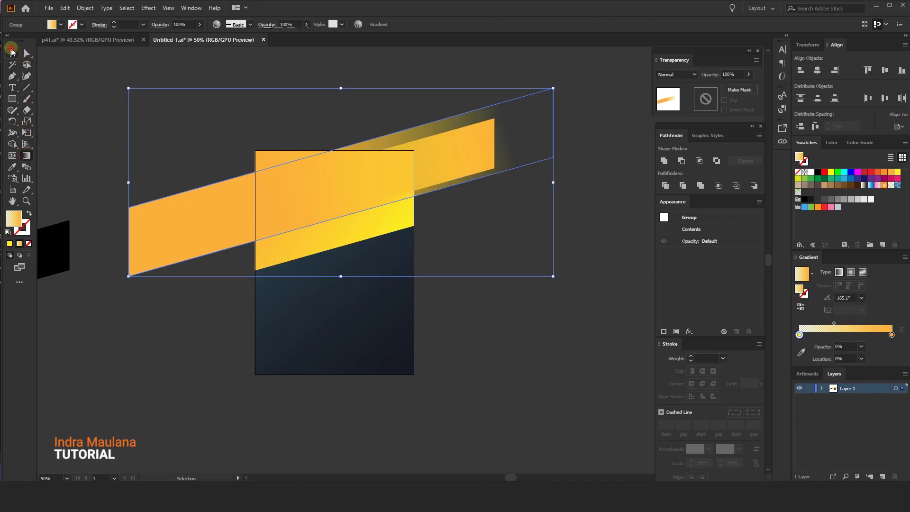
left_click(161, 97)
left_click(204, 181)
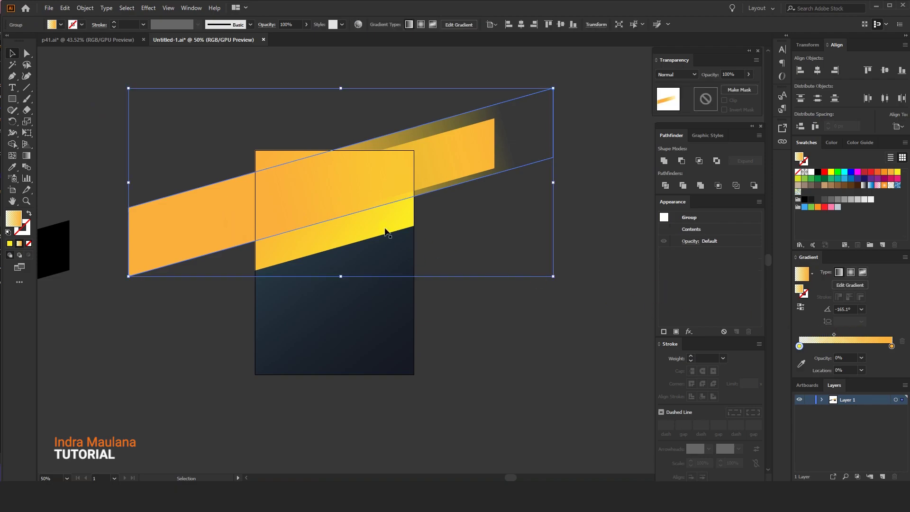
left_click_drag(833, 334, 863, 331)
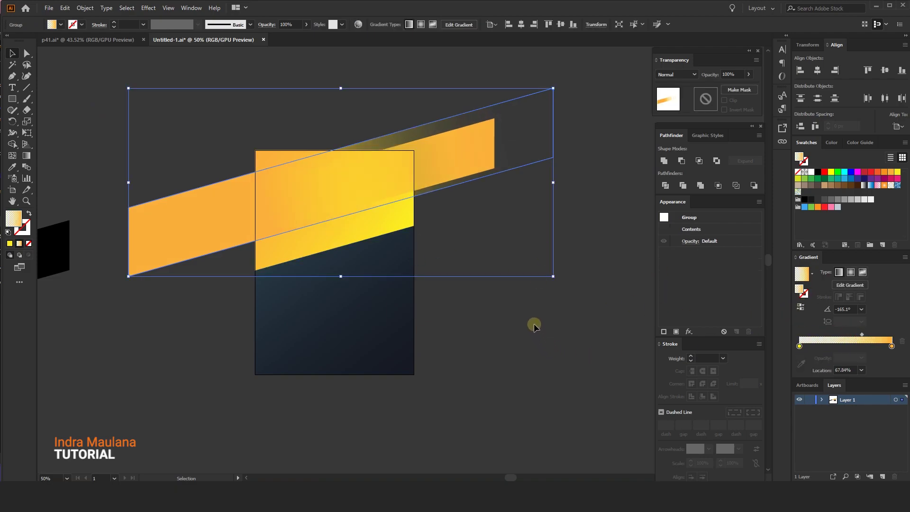
left_click(474, 247)
- Shrink the two overlapping bands slightly around their centre
left_click(339, 207)
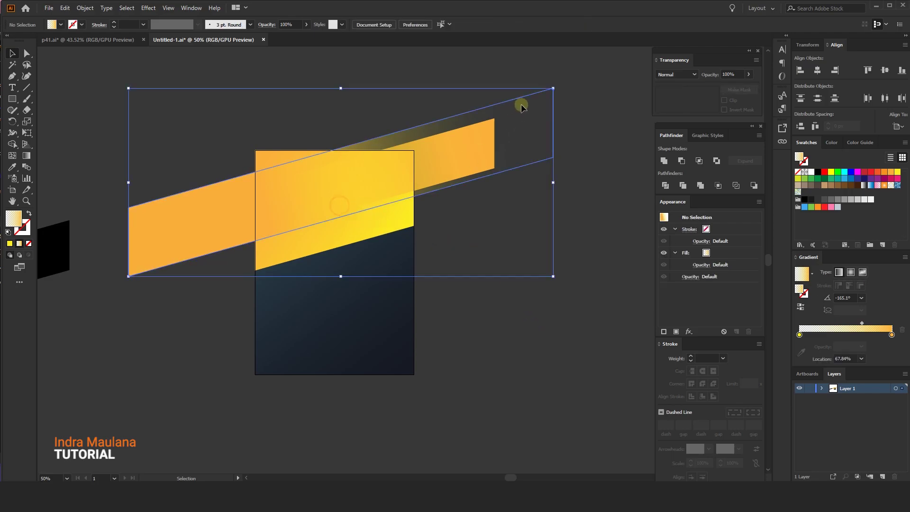
left_click_drag(553, 89, 530, 98)
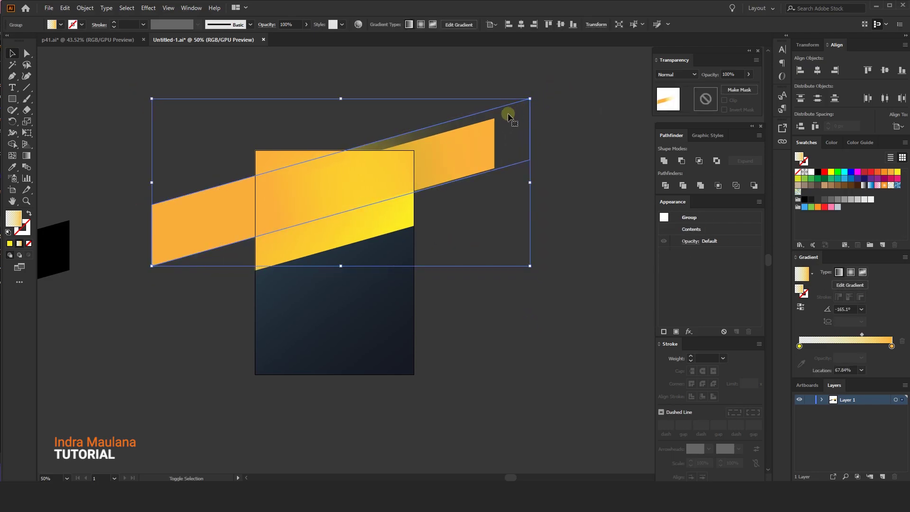
left_click(303, 129)
scroll(297, 118, "right", 2)
scroll(304, 120, "right", 2)
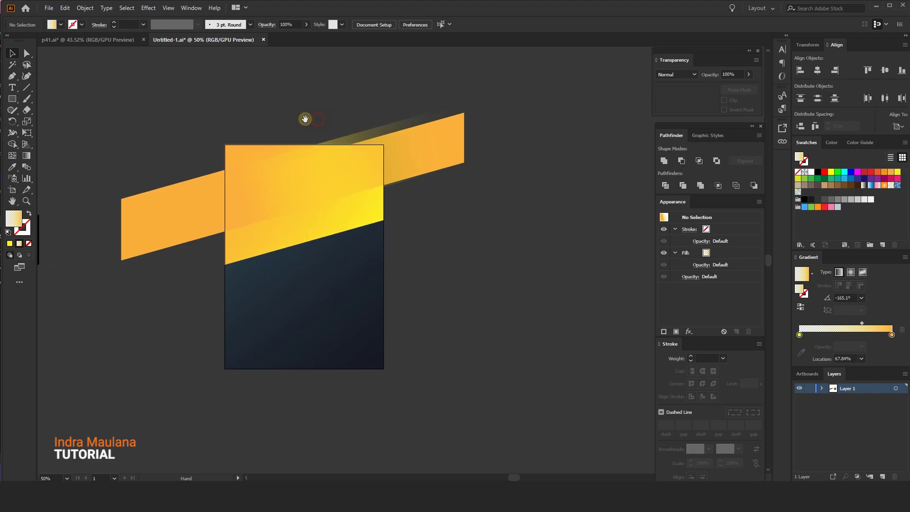
scroll(189, 284, "left", 2)
scroll(192, 283, "left", 1)
left_click(283, 257)
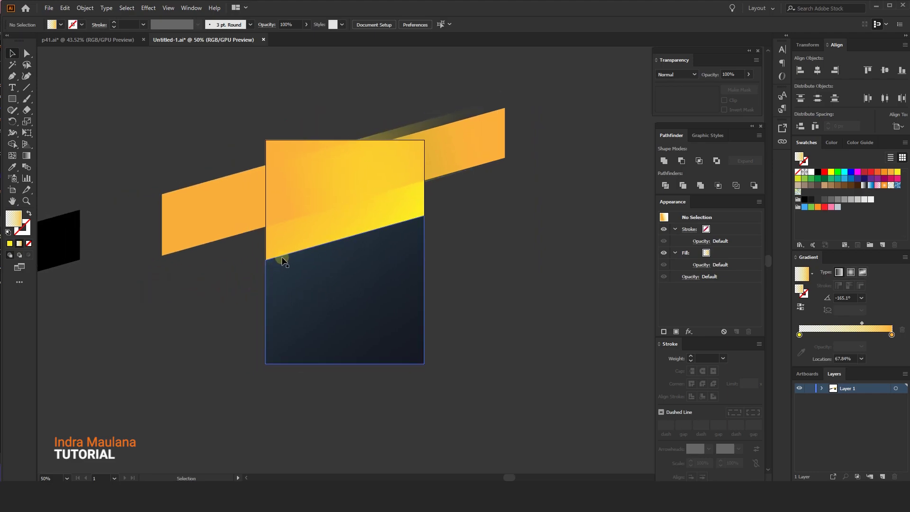
left_click(236, 265)
scroll(127, 272, "left", 2)
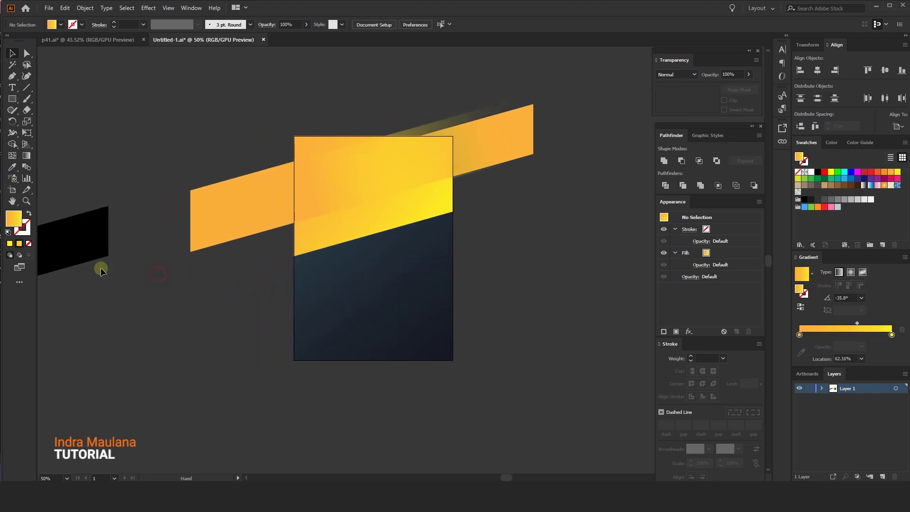
left_click(82, 255)
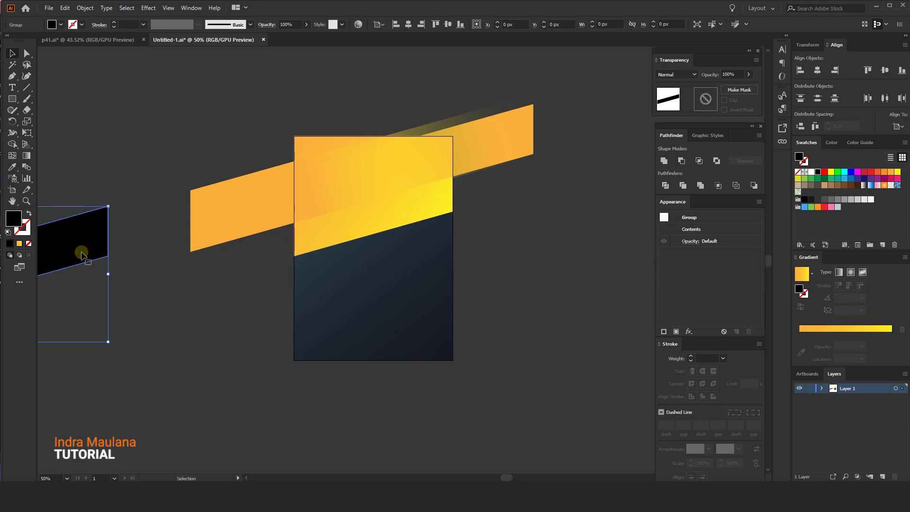
- Duplicate the black shape onto the artboard, shrink it, and move it over the yellow section
left_click(121, 335)
scroll(116, 327, "right", 1)
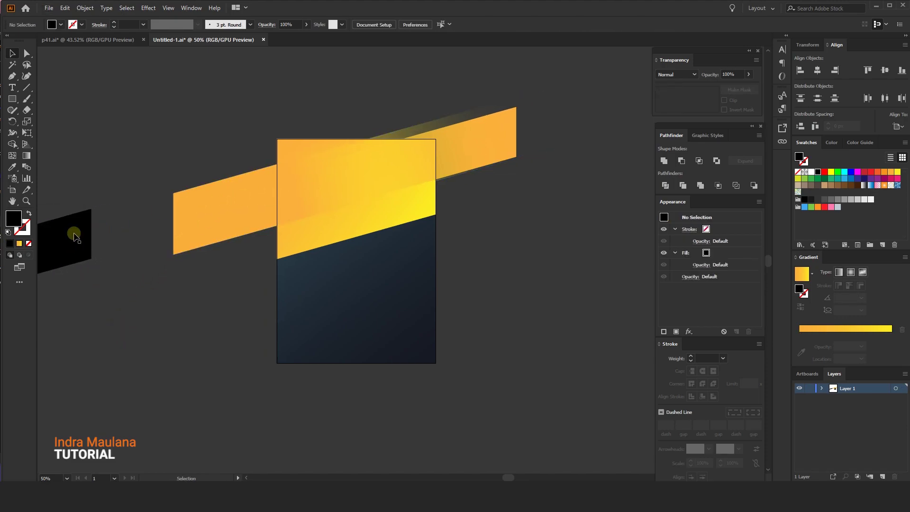
left_click_drag(49, 250, 518, 219)
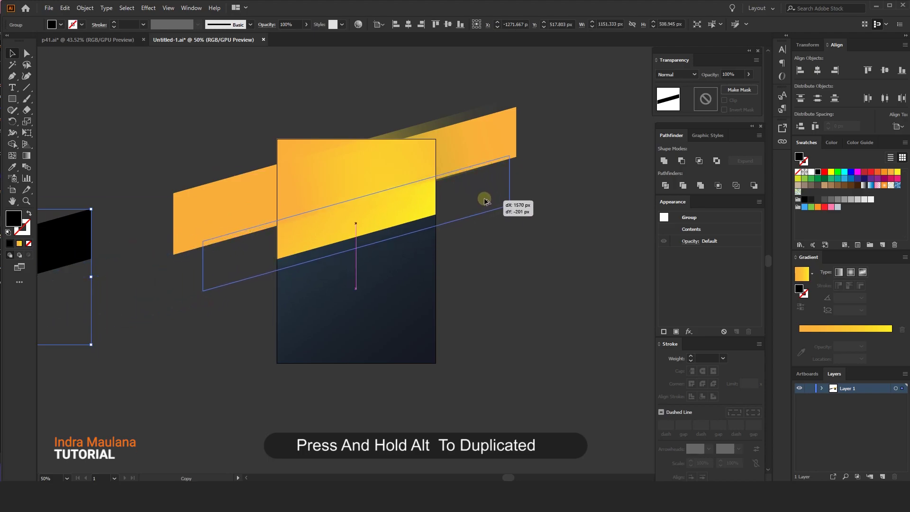
mouse_move(509, 287)
left_mouse_down()
mouse_move(488, 263)
mouse_move(457, 263)
left_mouse_up()
left_click_drag(445, 203, 475, 189)
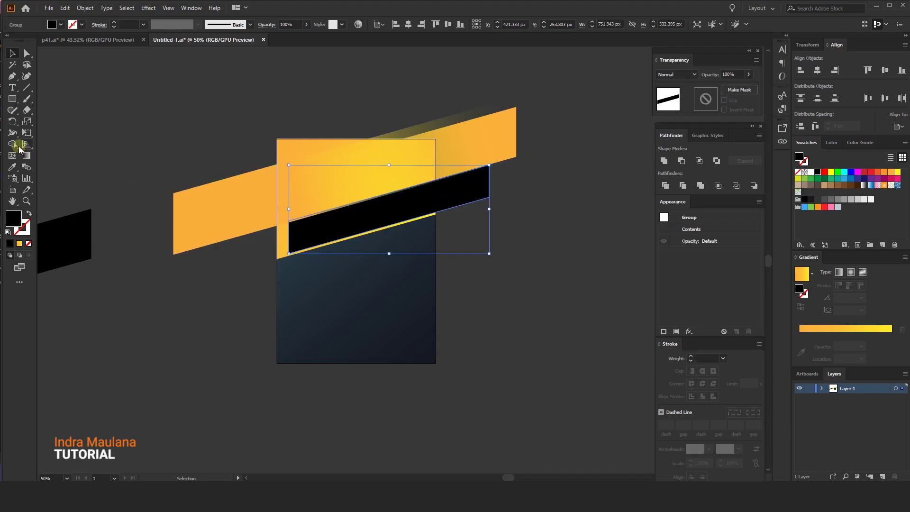
- Give the new band the orange gradient, then nudge it up and narrow it along the diagonal
left_click(12, 166)
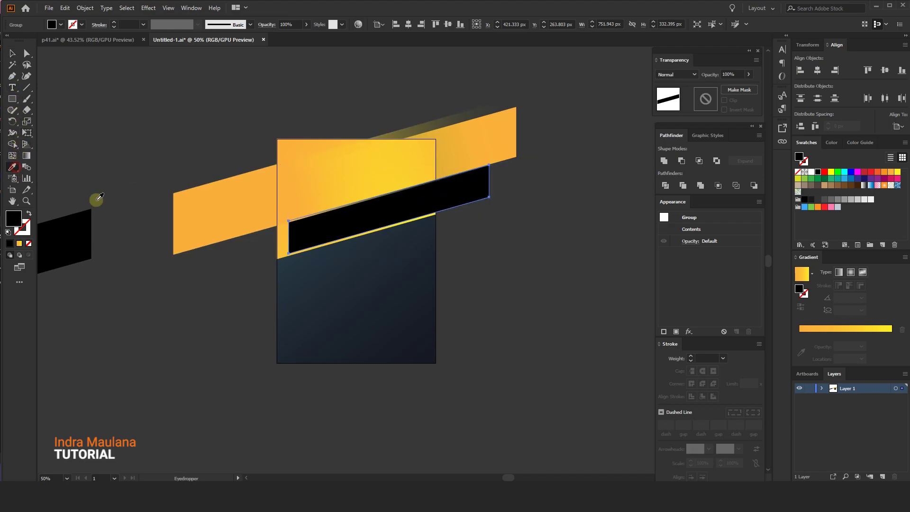
left_click(296, 197)
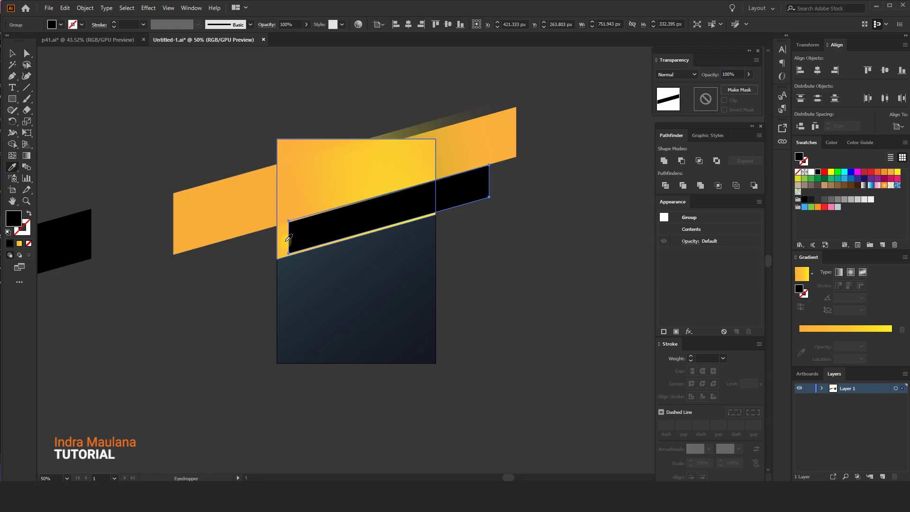
left_click(12, 53)
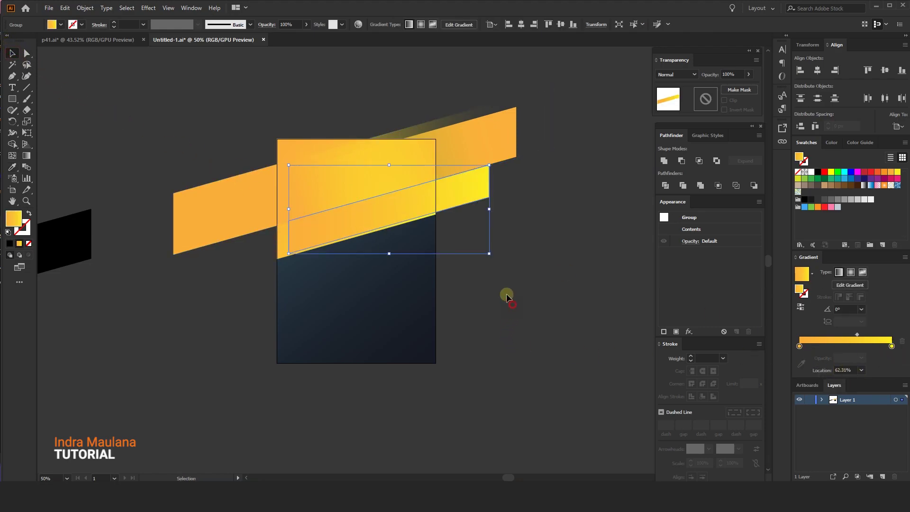
left_click_drag(468, 202, 471, 191)
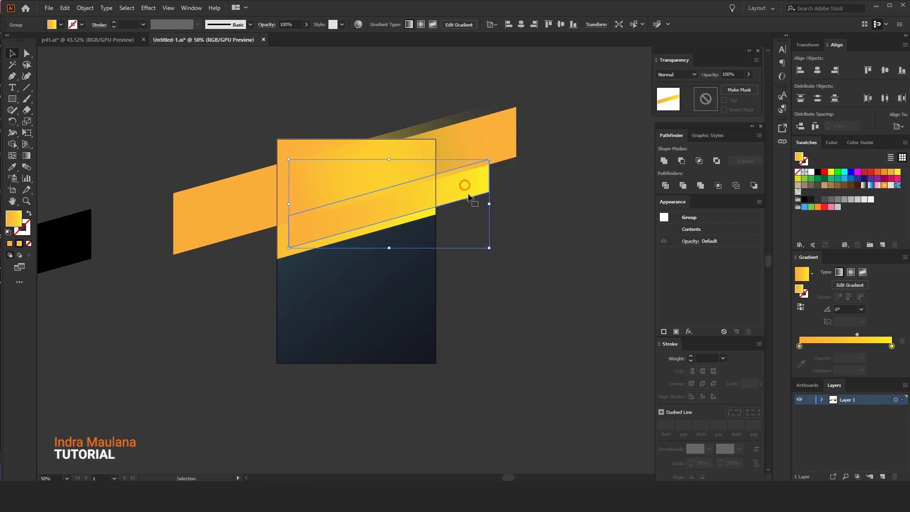
left_click_drag(488, 248, 473, 241)
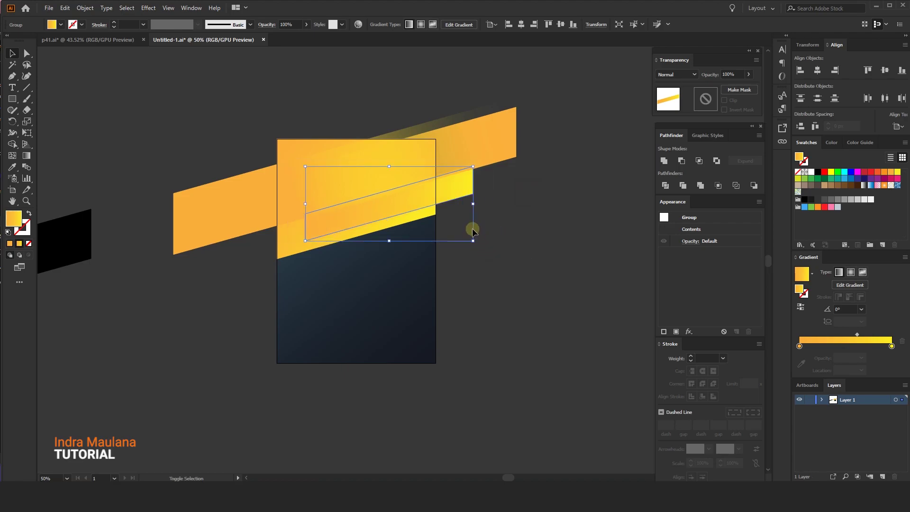
left_click_drag(453, 192, 457, 187)
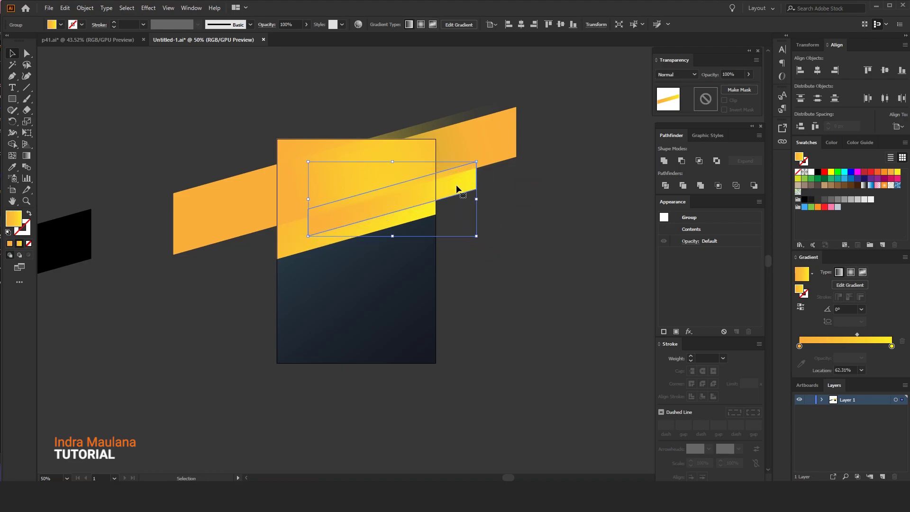
left_click(372, 231)
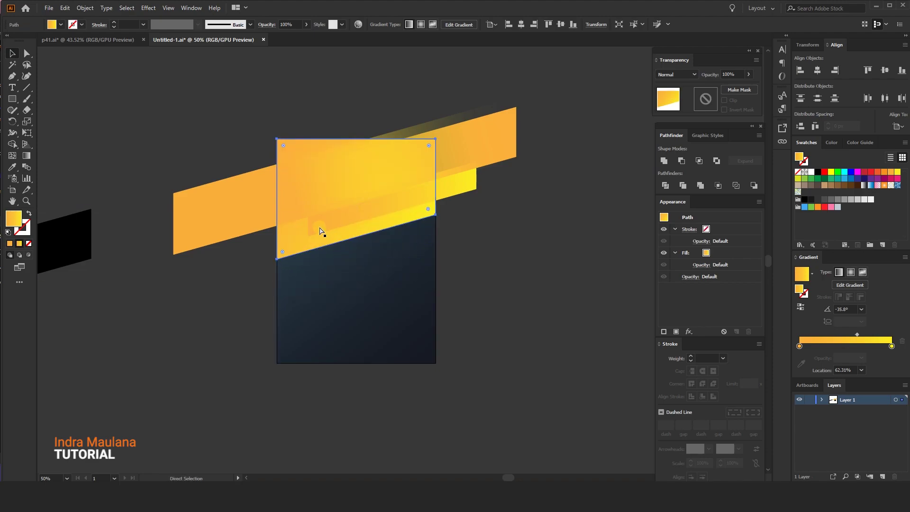
- Re-angle the yellow top section's gradient to 146.7° so it brightens toward the top-left
left_click(27, 157)
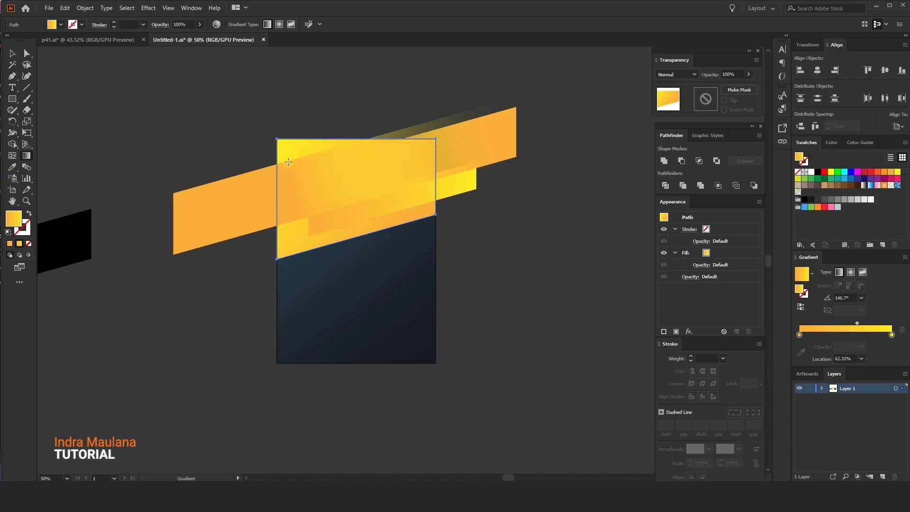
left_click(12, 53)
left_click(190, 84)
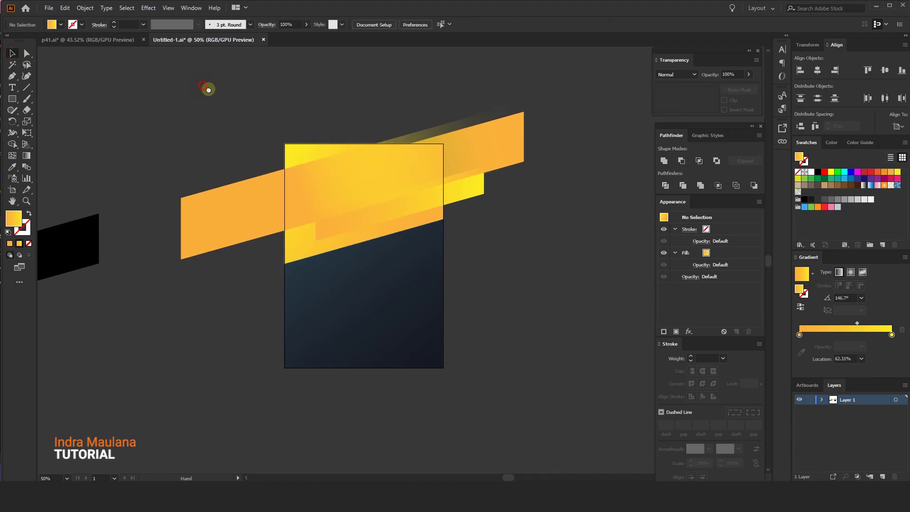
left_click(202, 255)
mouse_move(185, 295)
left_mouse_down()
mouse_move(202, 316)
mouse_move(191, 302)
left_mouse_up()
left_click(202, 317)
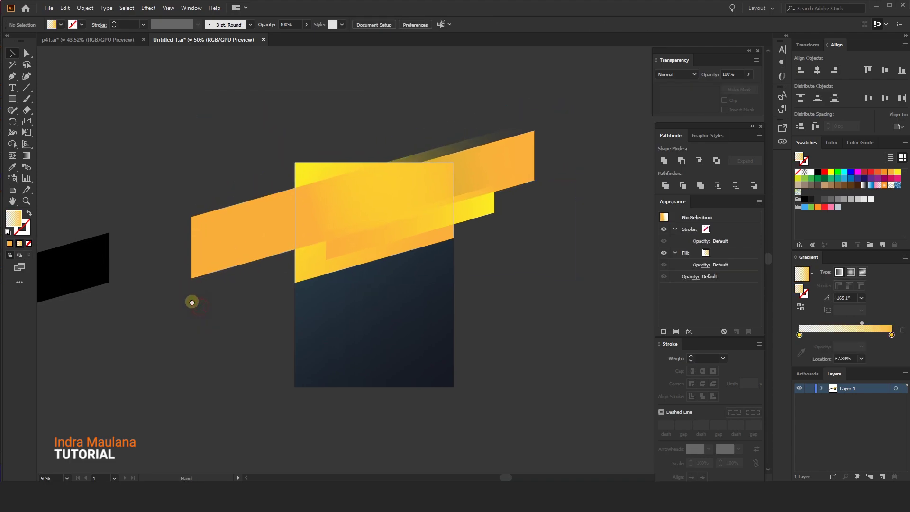
left_click(213, 245)
left_click_drag(170, 307, 166, 301)
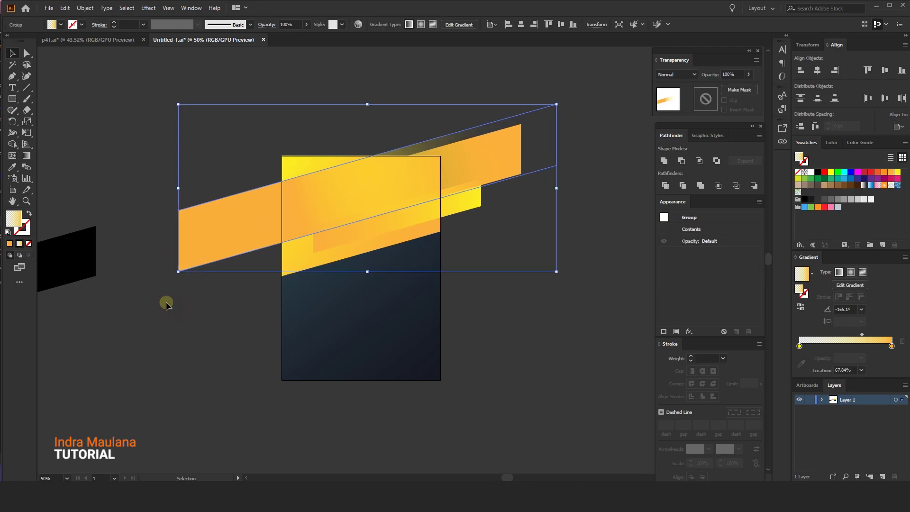
left_click(90, 247)
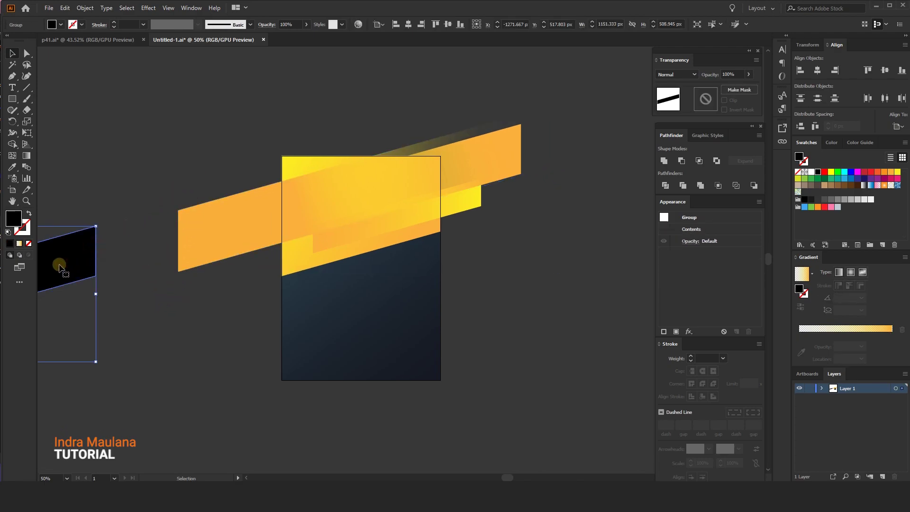
- Duplicate the black shape above the orange band and give it the navy rectangle's gradient
mouse_move(67, 264)
left_mouse_down()
mouse_move(407, 95)
mouse_move(429, 124)
left_mouse_up()
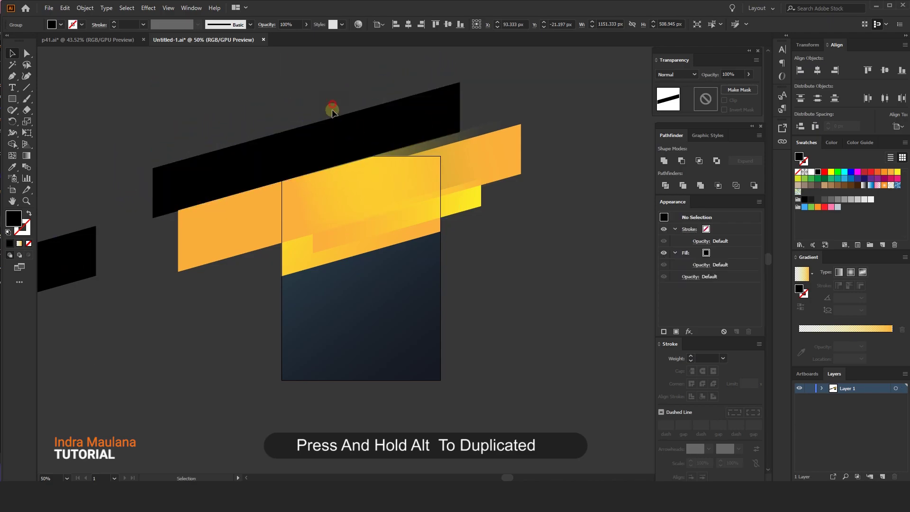
left_click(12, 167)
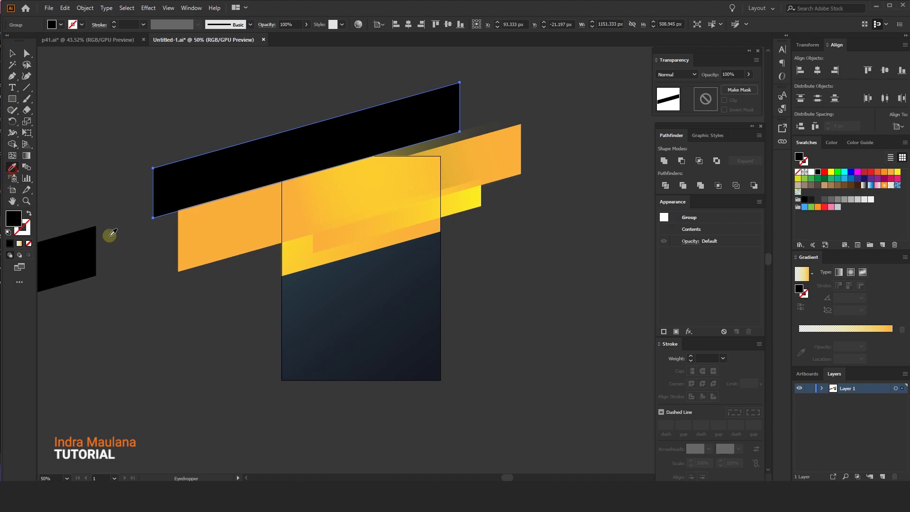
left_click(416, 332)
left_click(12, 54)
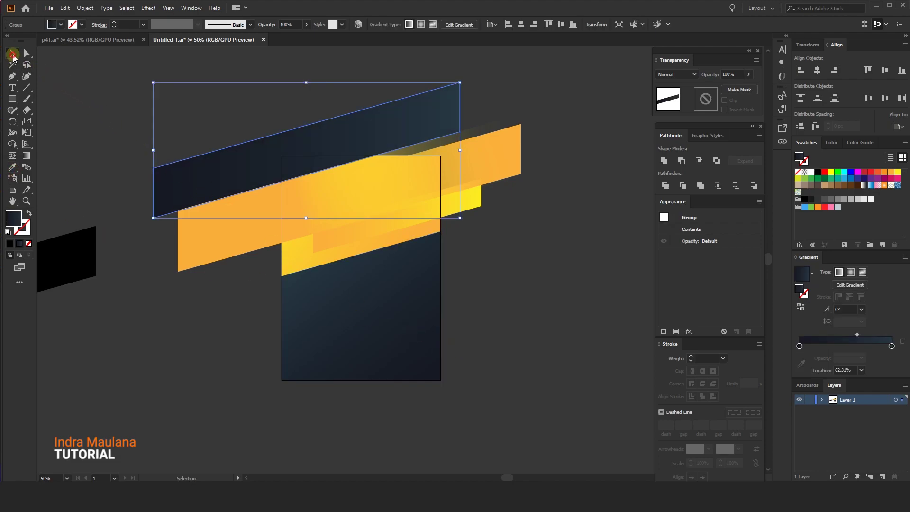
left_click(268, 113)
left_click(402, 145)
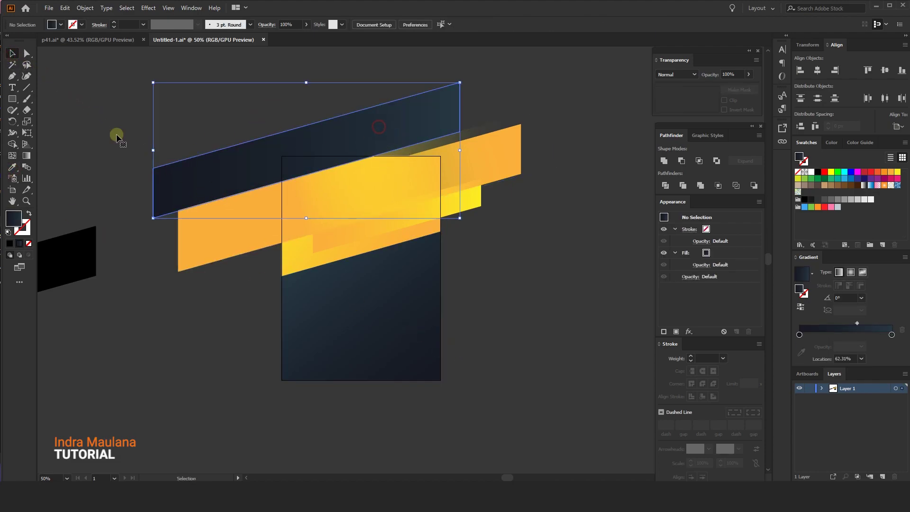
- Reverse the navy band's gradient direction to 173.3° and zoom in
left_click(29, 156)
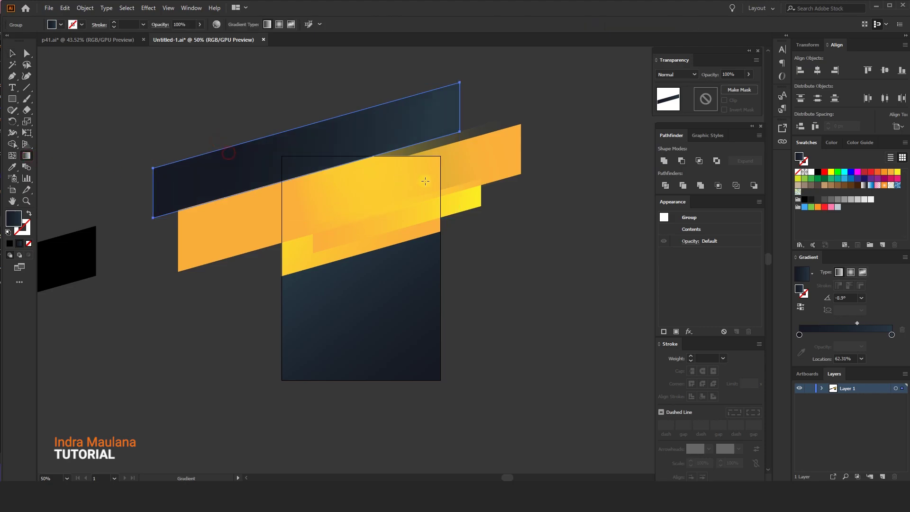
mouse_move(236, 127)
left_mouse_down()
mouse_move(249, 132)
mouse_move(238, 104)
left_mouse_up()
left_click(13, 53)
left_click(274, 115)
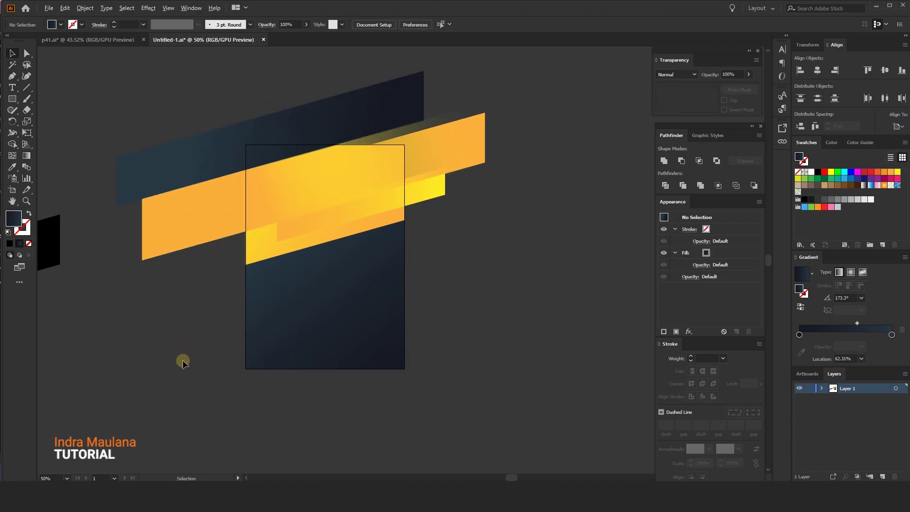
key("ctrl+equal")
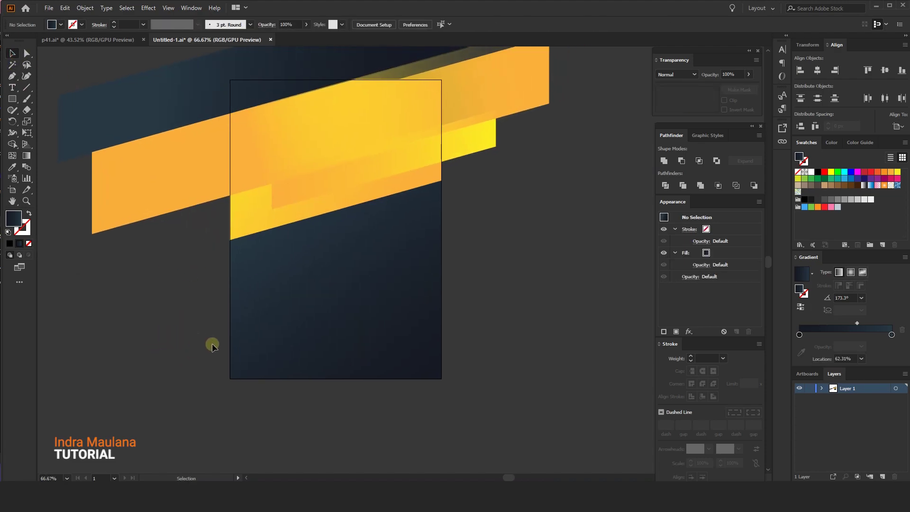
- Copy the navy band down onto the lower artboard, shrink it, and move it up-right
scroll(339, 177, "up", 2)
mouse_move(339, 94)
left_mouse_down()
mouse_move(362, 191)
mouse_move(493, 301)
left_mouse_up()
left_click_drag(537, 243, 493, 261)
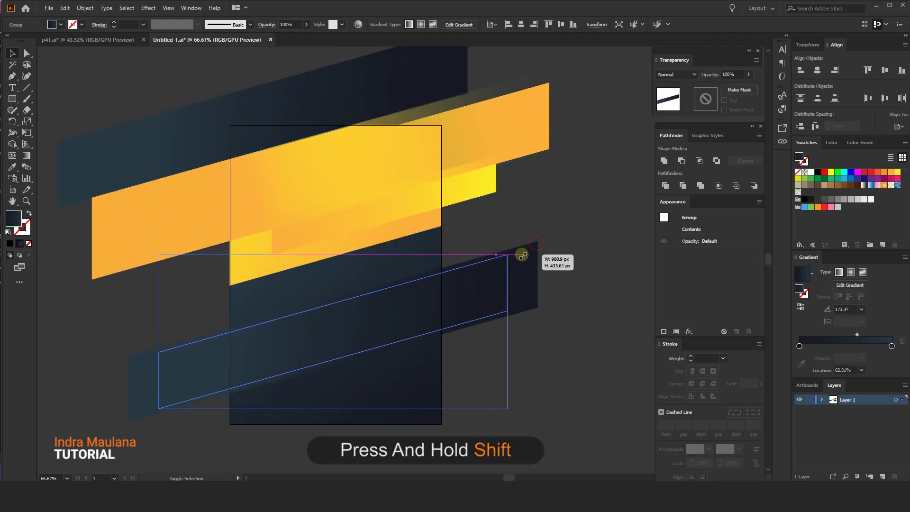
mouse_move(435, 320)
left_mouse_down()
mouse_move(518, 271)
mouse_move(498, 270)
mouse_move(517, 279)
left_mouse_up()
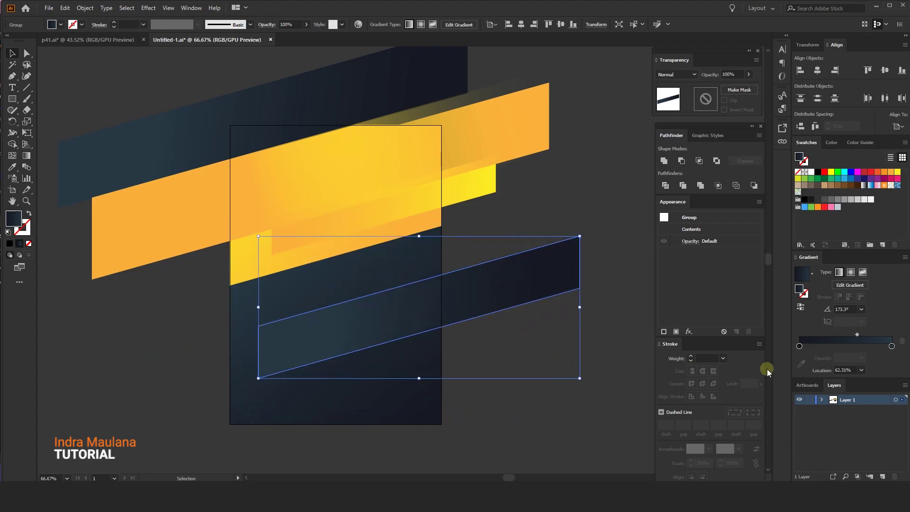
- Reverse the small band's gradient and fade its right stop to 0% opacity
left_click(799, 310)
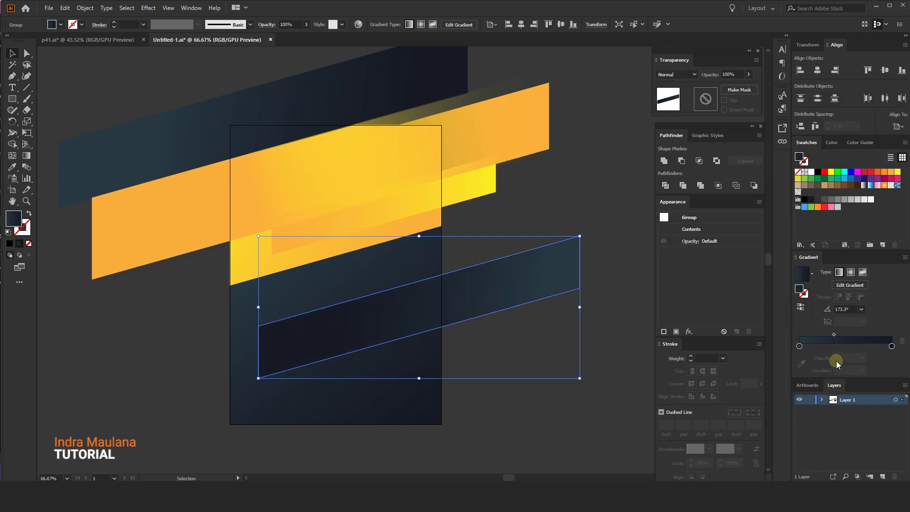
left_click(891, 346)
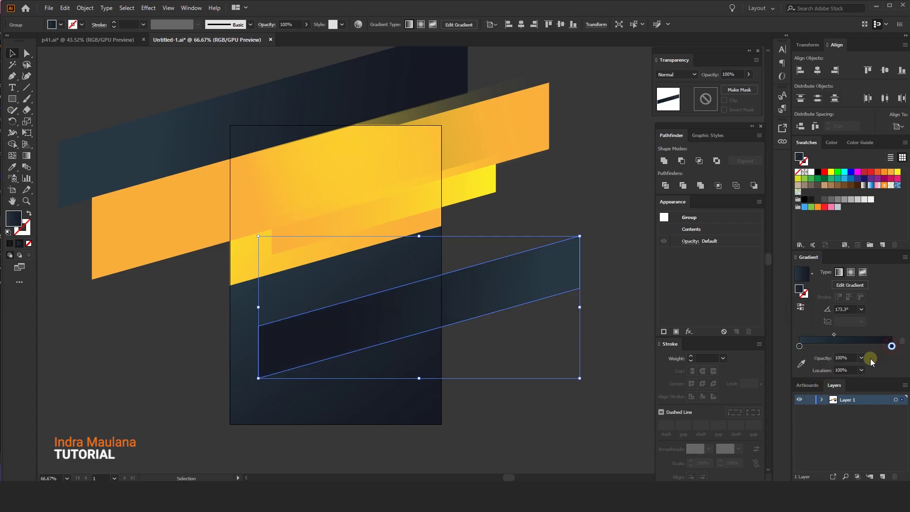
left_click(861, 358)
left_click(870, 367)
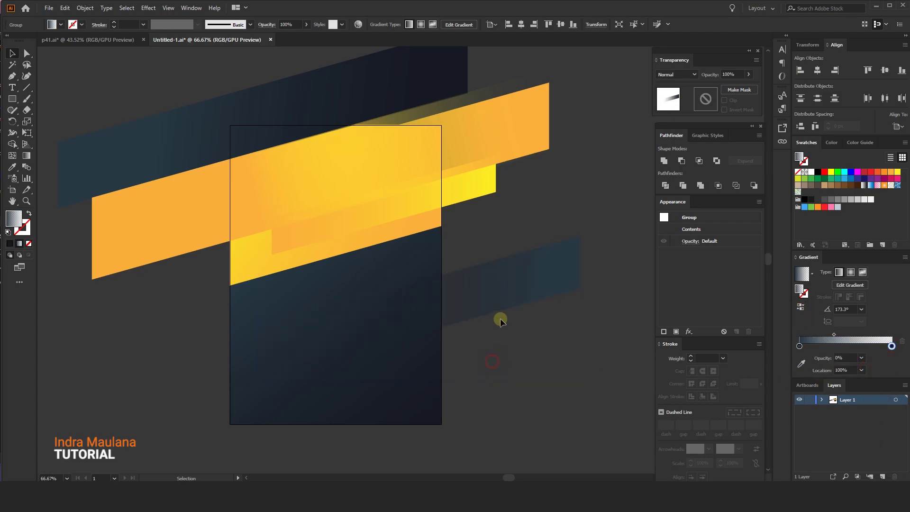
mouse_move(504, 304)
left_mouse_down()
mouse_move(520, 287)
mouse_move(439, 297)
mouse_move(462, 298)
left_mouse_up()
left_click(529, 403)
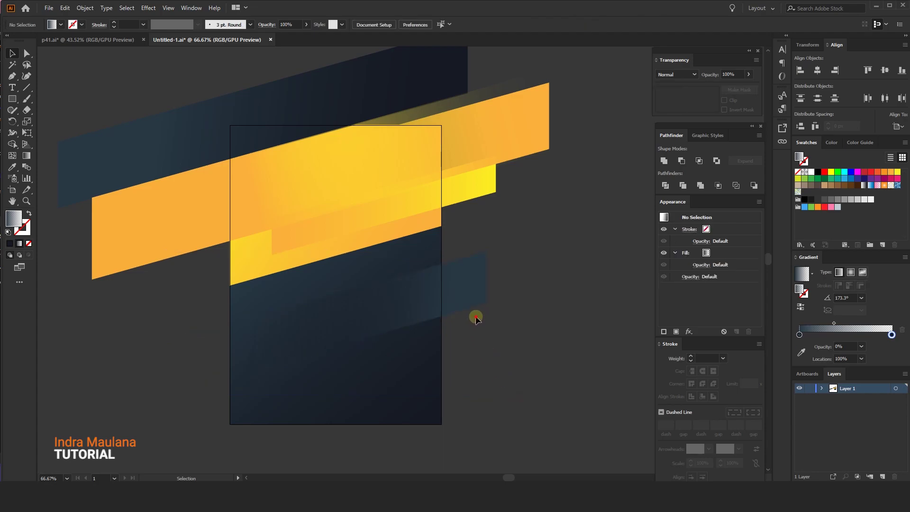
- Move the fading navy band down and reverse its gradient so two translucent lower bands overlap
mouse_move(461, 290)
left_mouse_down()
mouse_move(463, 313)
mouse_move(447, 267)
mouse_move(487, 250)
left_mouse_up()
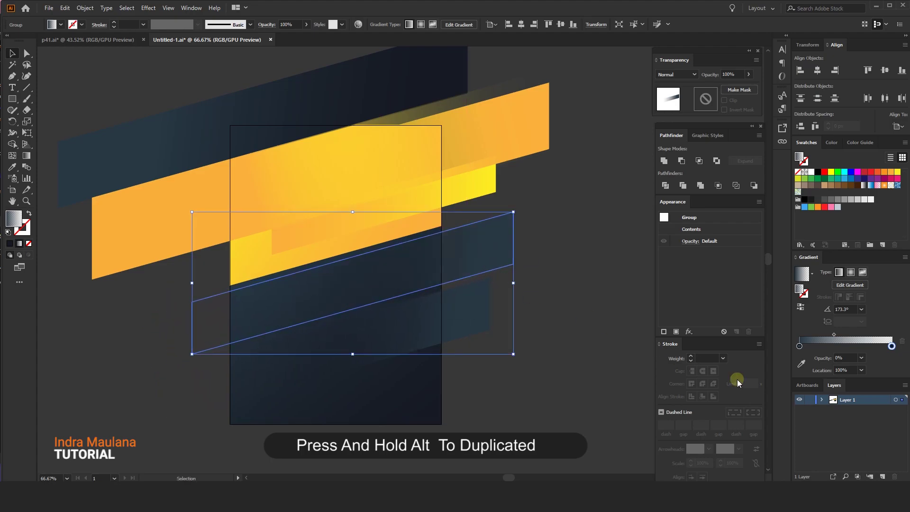
left_click(799, 308)
left_click(568, 309)
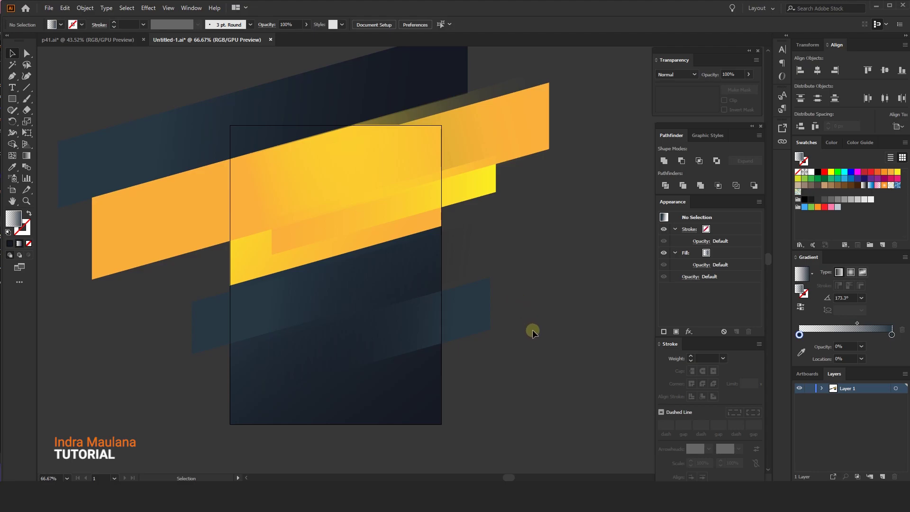
left_click(438, 313)
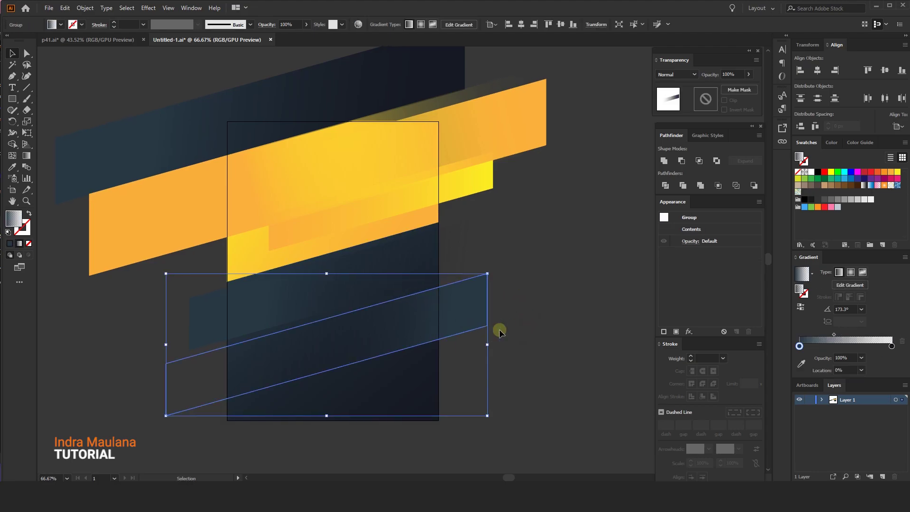
left_click(500, 331)
left_click(486, 319)
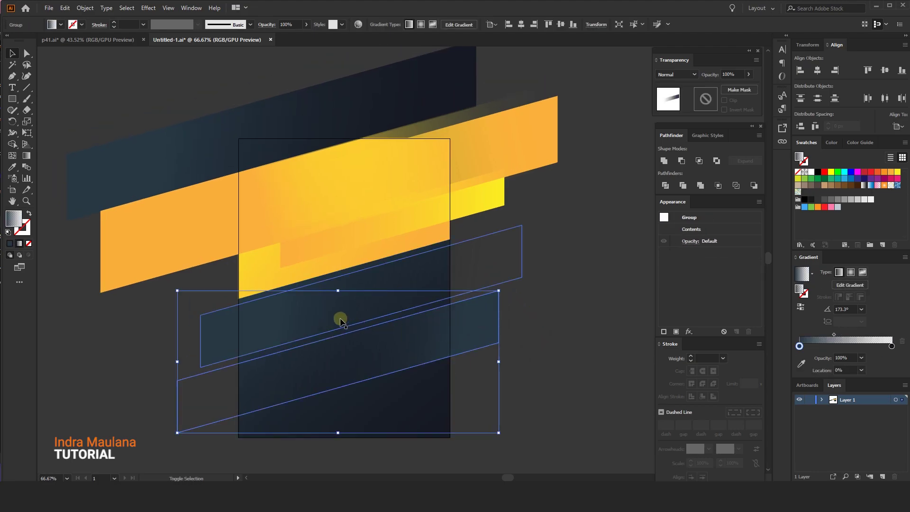
left_click(522, 264, "shift")
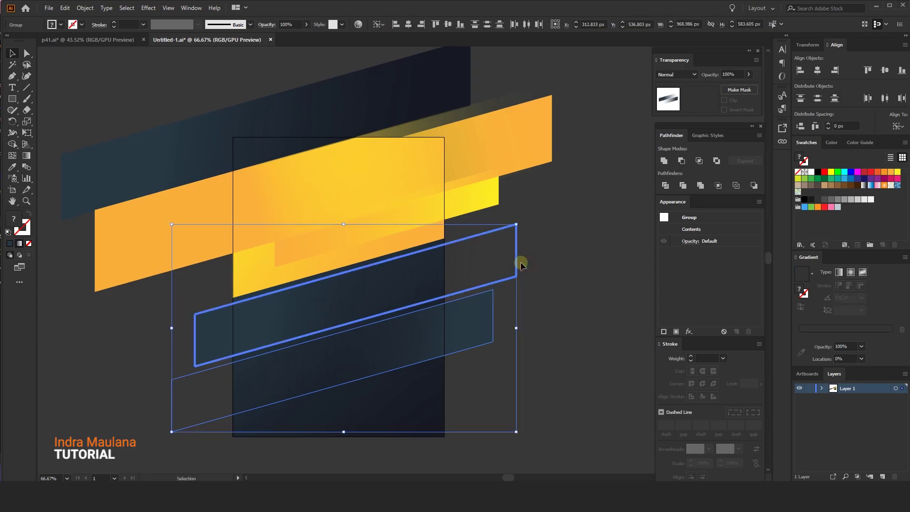
left_click(543, 255)
scroll(544, 258, "down", 1)
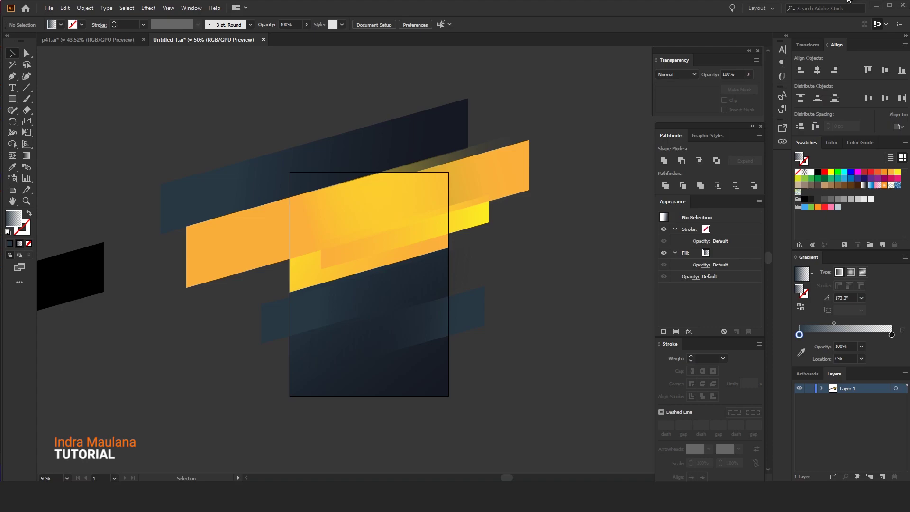
- Place the fitness model photo onto the canvas with File > Place
left_click(50, 8)
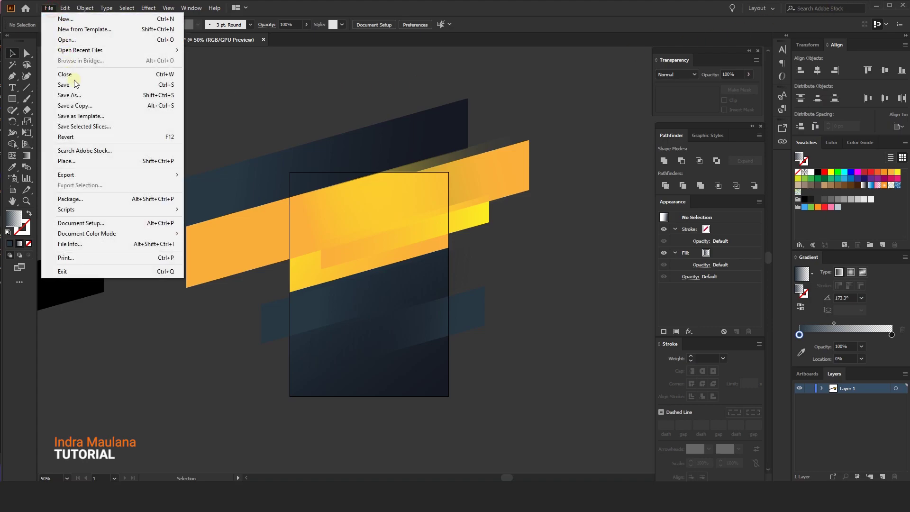
left_click(74, 161)
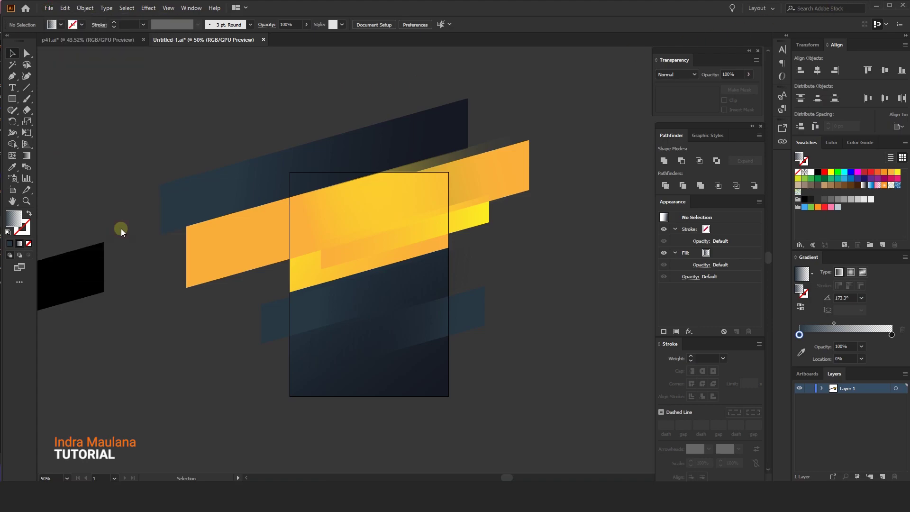
left_click(342, 209)
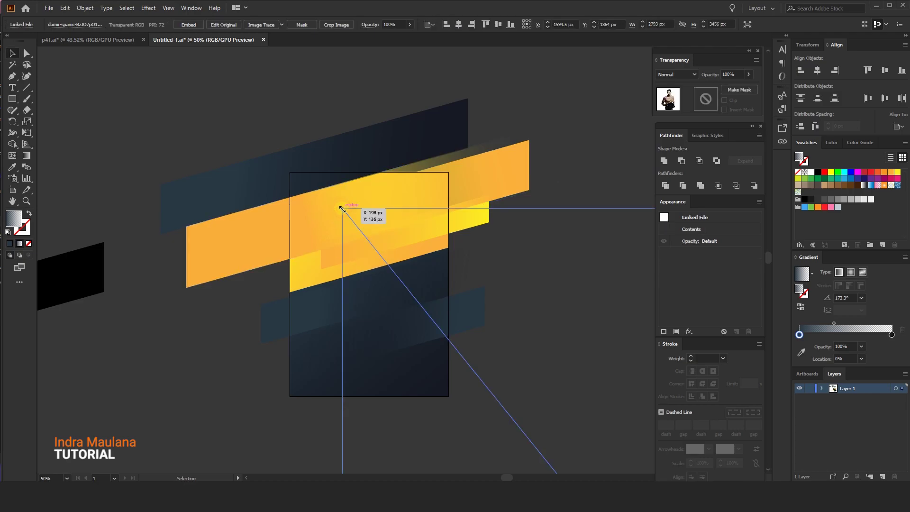
scroll(299, 203, "down", 3)
scroll(523, 372, "down", 1)
scroll(523, 372, "down", 2)
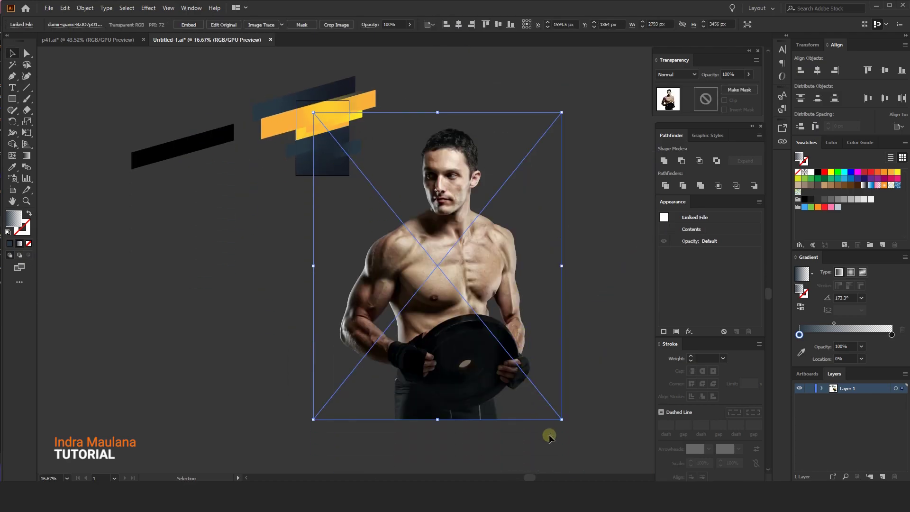
- Scale the photo down and position it in the upper middle over the yellow band
left_click_drag(562, 420, 472, 308)
left_click_drag(383, 235, 376, 226)
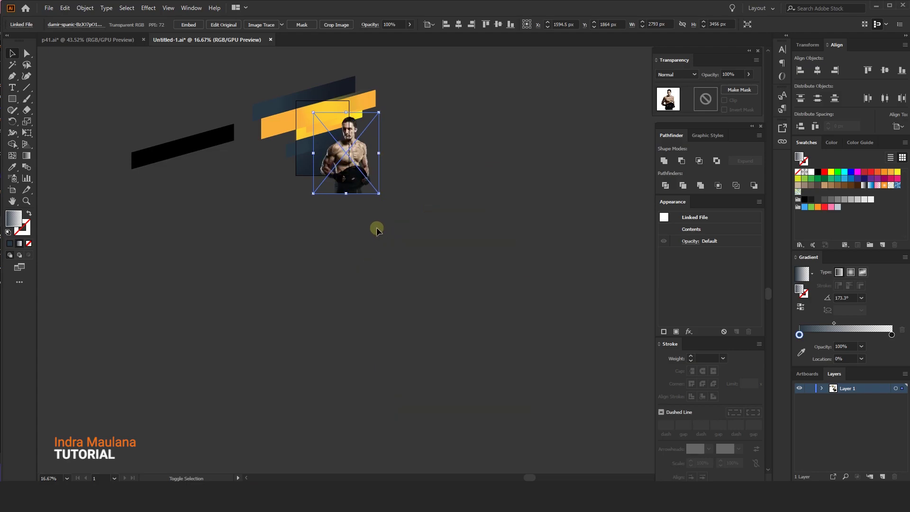
key("ctrl+plus")
key("ctrl+plus")
key("ctrl+plus")
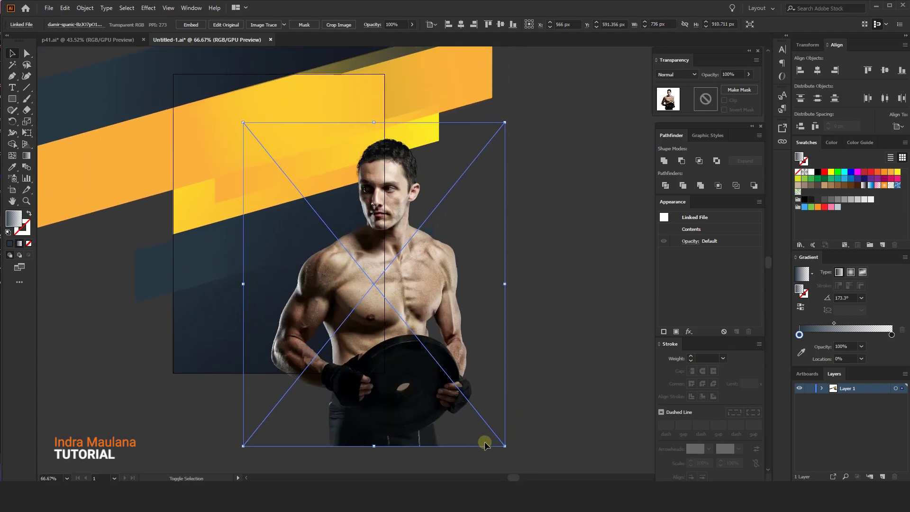
left_click_drag(505, 445, 406, 374)
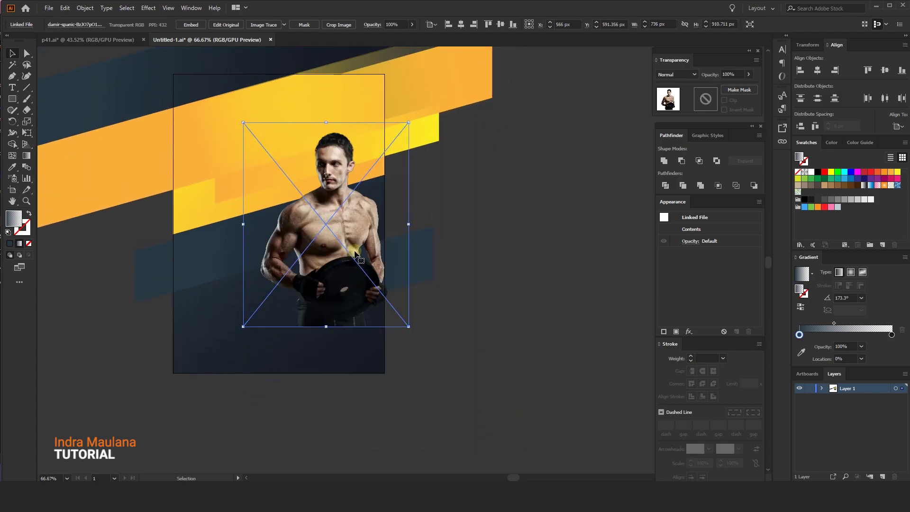
mouse_move(350, 204)
left_mouse_down()
mouse_move(345, 188)
mouse_move(350, 198)
left_mouse_up()
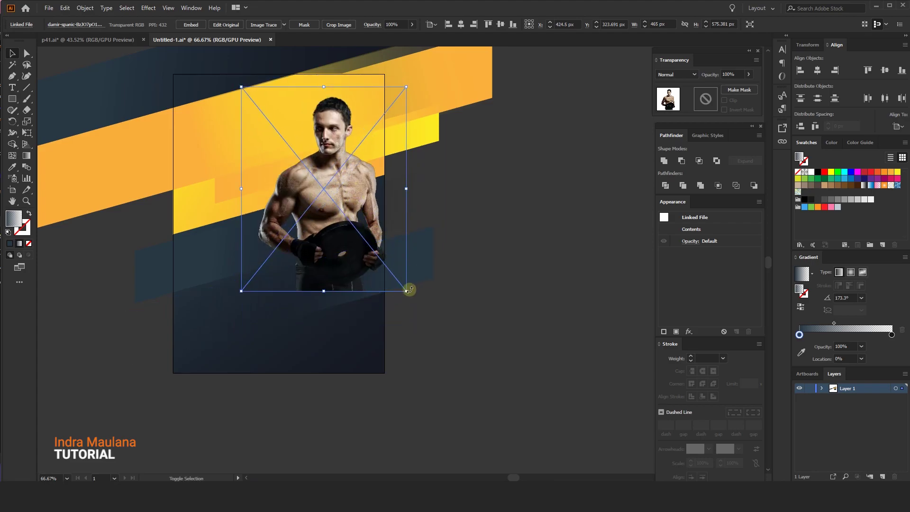
left_click_drag(406, 291, 388, 268)
left_click_drag(330, 188, 337, 203)
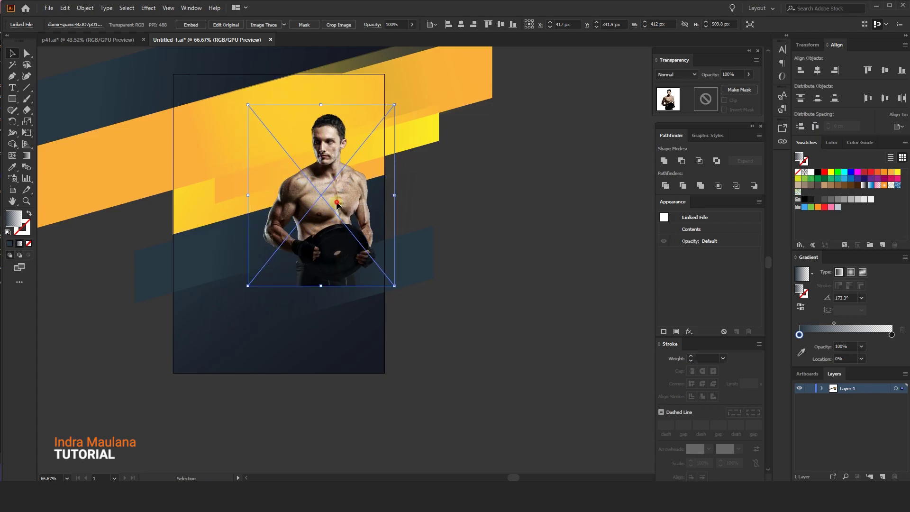
- Add an opacity mask to the model photo containing a white-to-black gradient rectangle
left_click(465, 215)
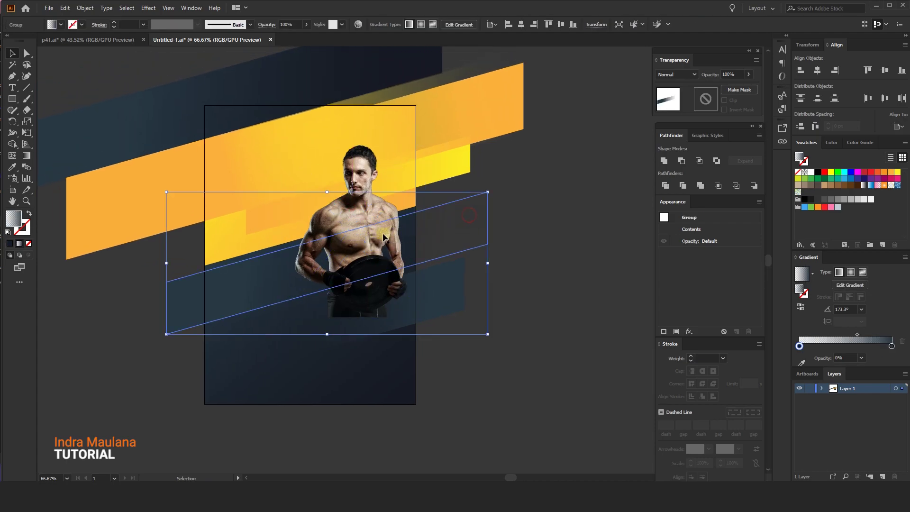
left_click(540, 265)
left_click(394, 237)
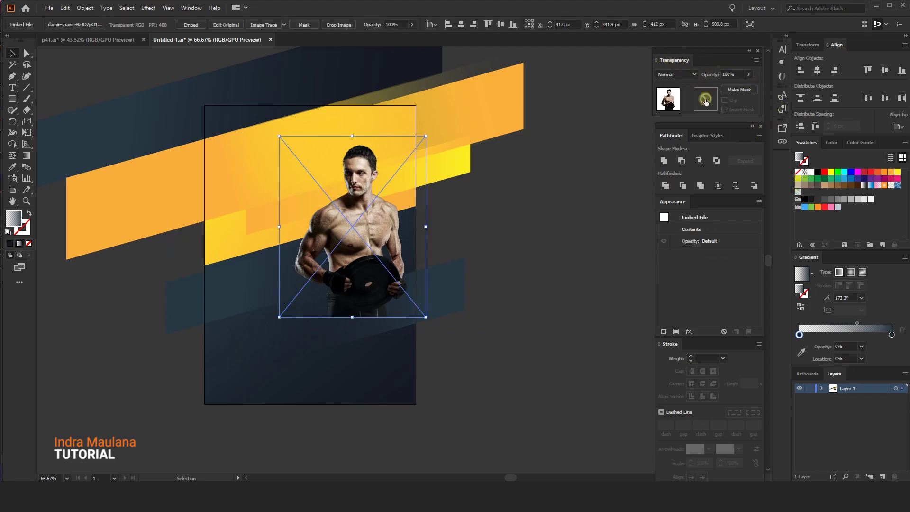
double_click(705, 100)
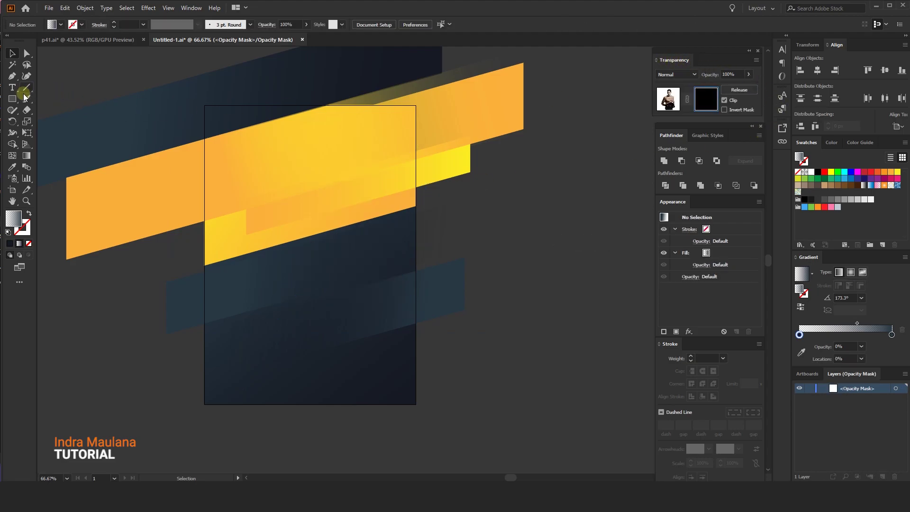
left_click_drag(251, 114, 462, 349)
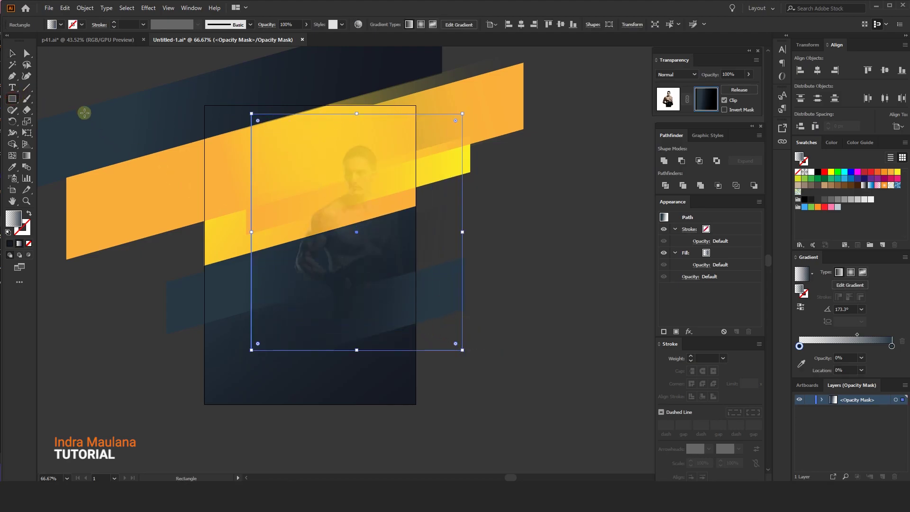
left_click(13, 53)
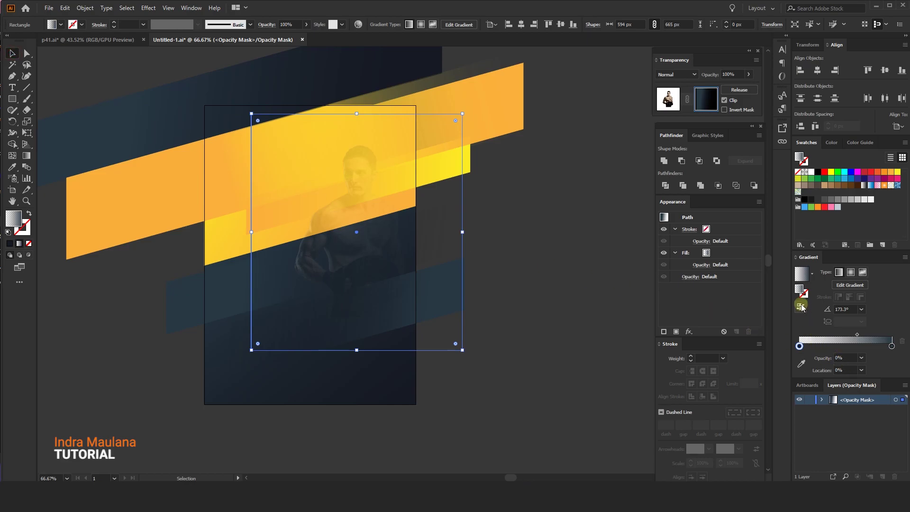
left_click(811, 274)
left_click(763, 297)
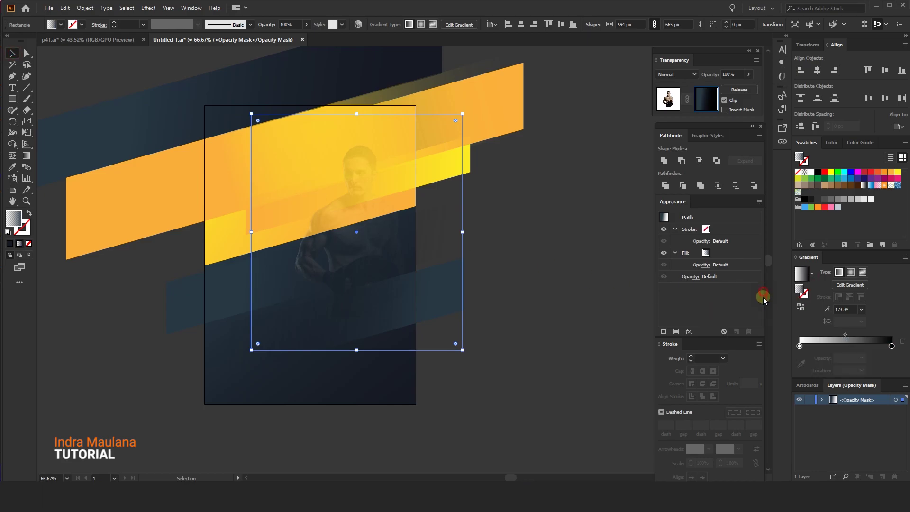
- Angle the mask fade to start at the chest with midpoint 25.38%, then exit mask editing
left_click(27, 155)
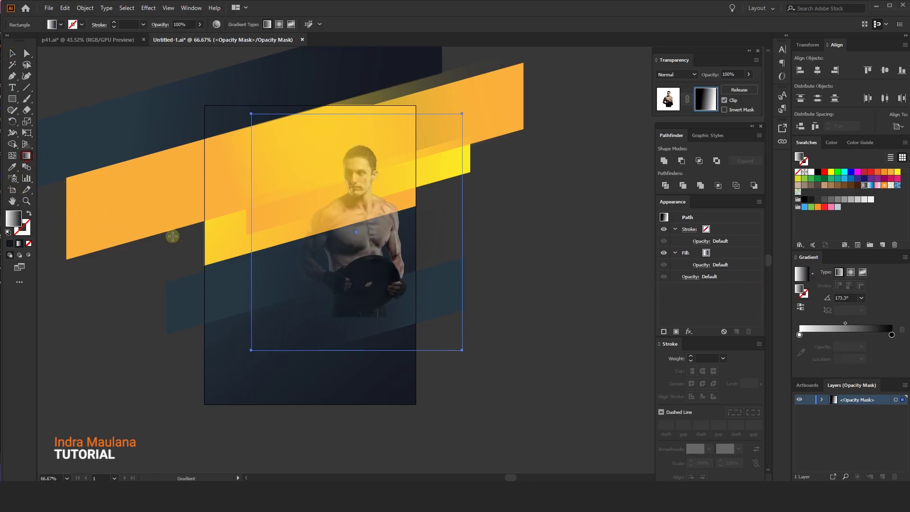
mouse_move(355, 315)
left_mouse_down()
mouse_move(345, 258)
mouse_move(357, 308)
left_mouse_up()
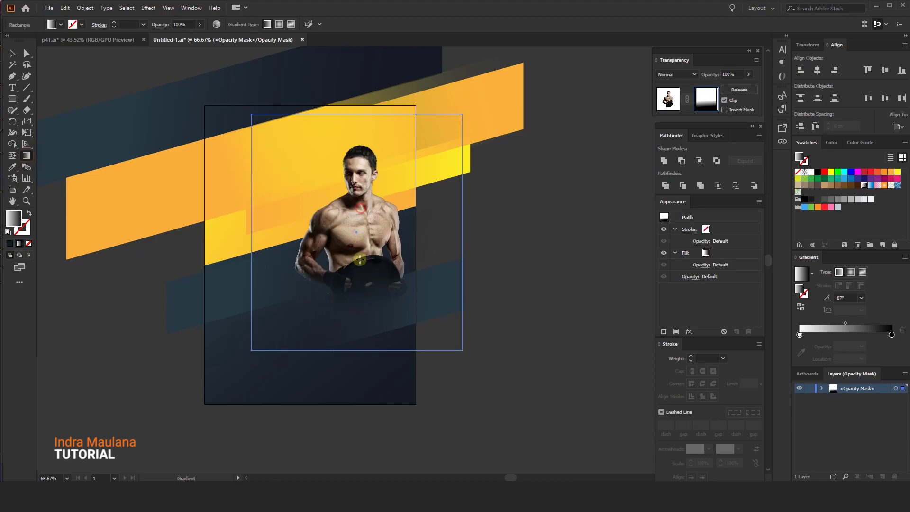
mouse_move(360, 258)
left_mouse_down()
mouse_move(351, 308)
mouse_move(360, 301)
left_mouse_up()
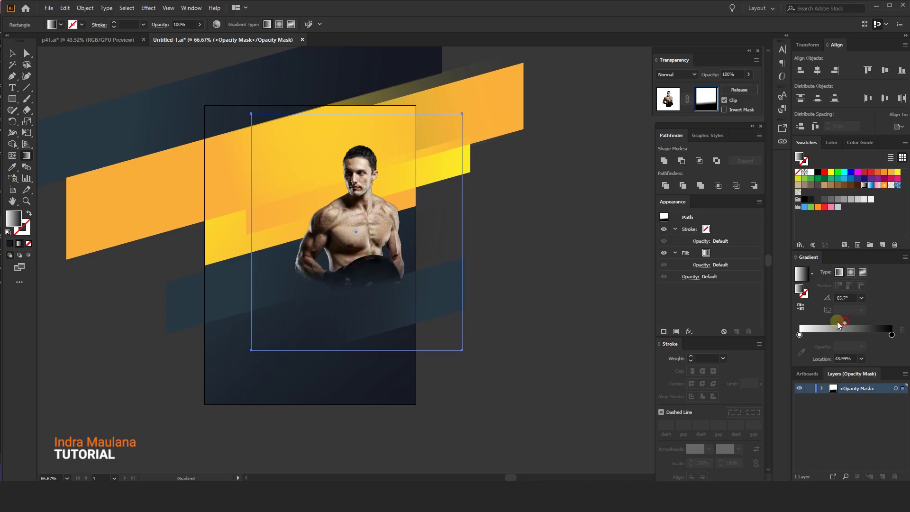
left_click_drag(837, 321, 822, 322)
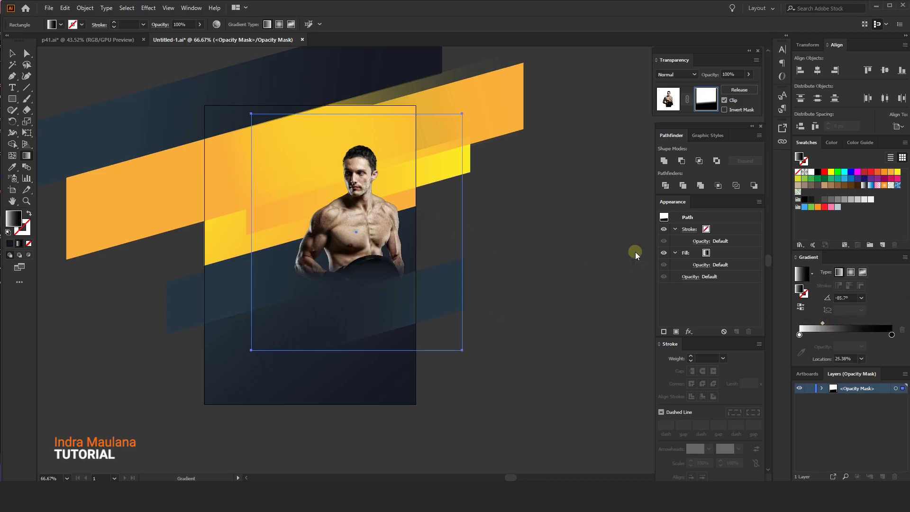
left_click_drag(351, 271, 352, 340)
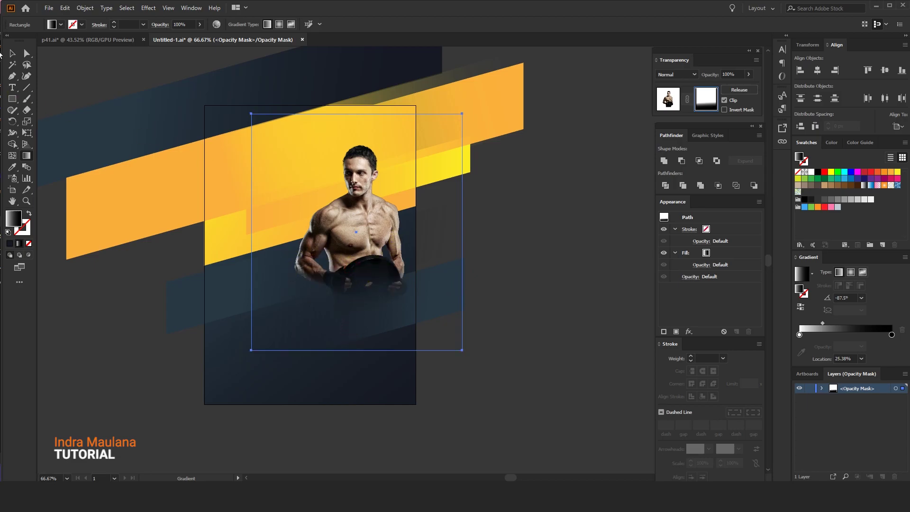
left_click(11, 53)
left_click(668, 99)
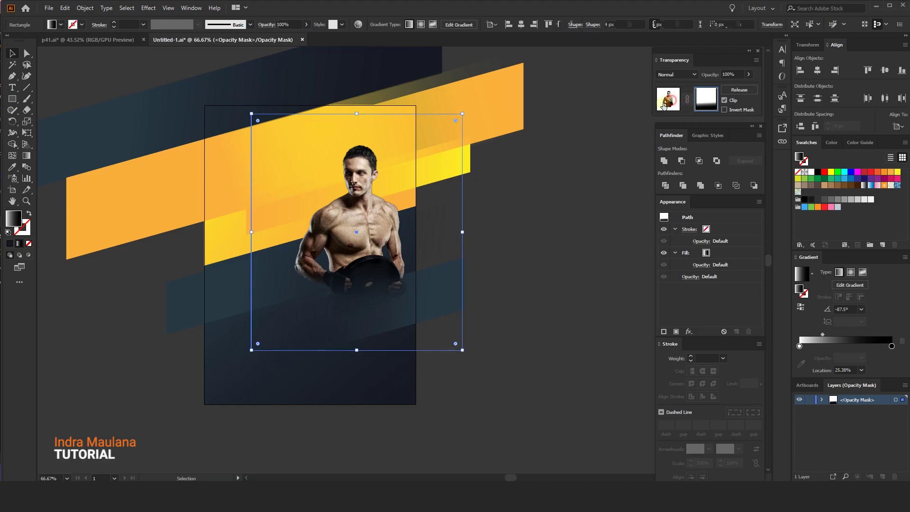
left_click(549, 152)
left_click(371, 251)
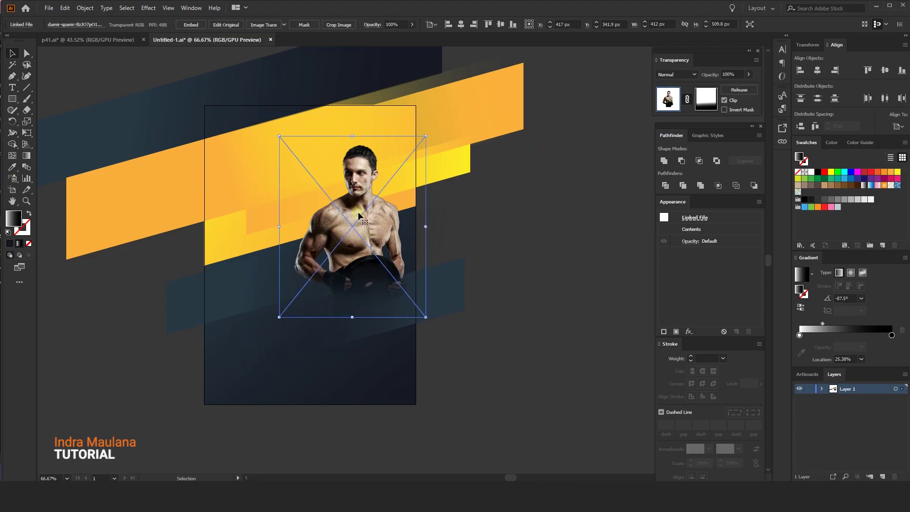
- Raise the photo, enlarge it to about 421 × 521 px, and lift the navy stripes beneath it
left_click_drag(367, 212, 365, 194)
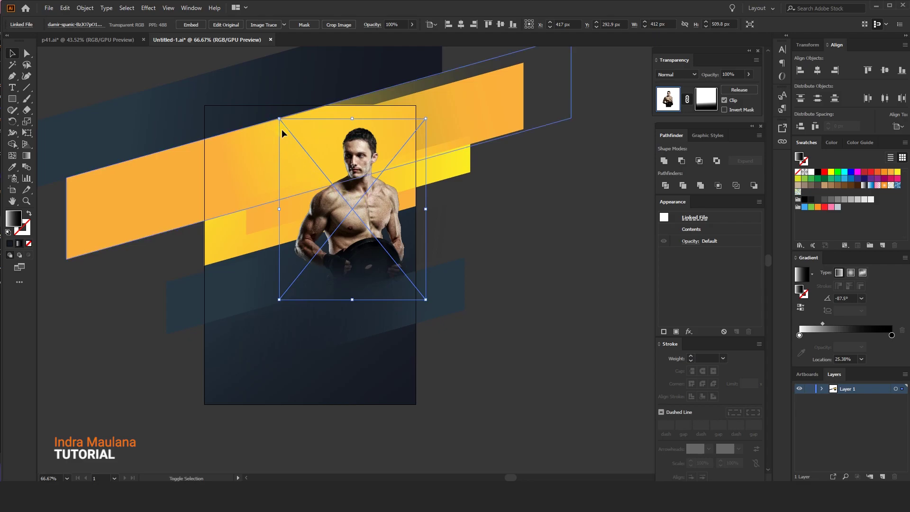
left_click_drag(363, 174, 350, 167)
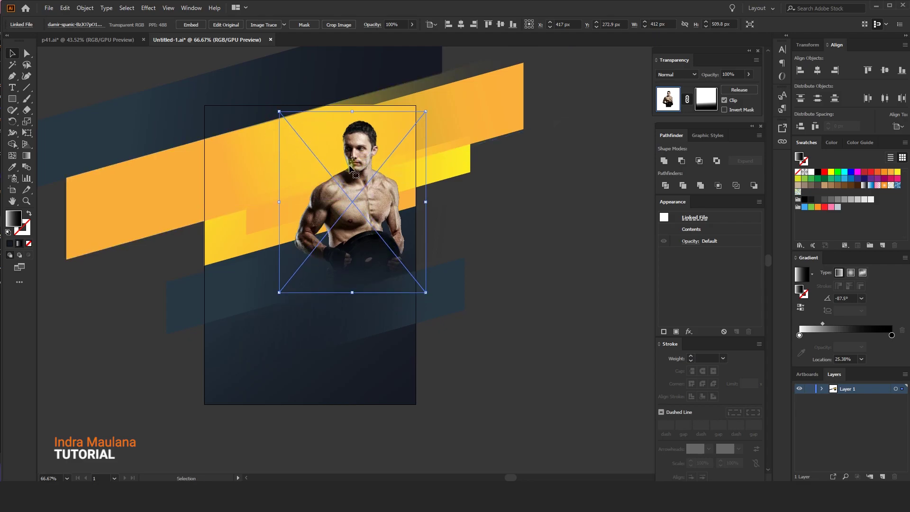
left_click_drag(279, 111, 278, 112)
left_click(429, 294)
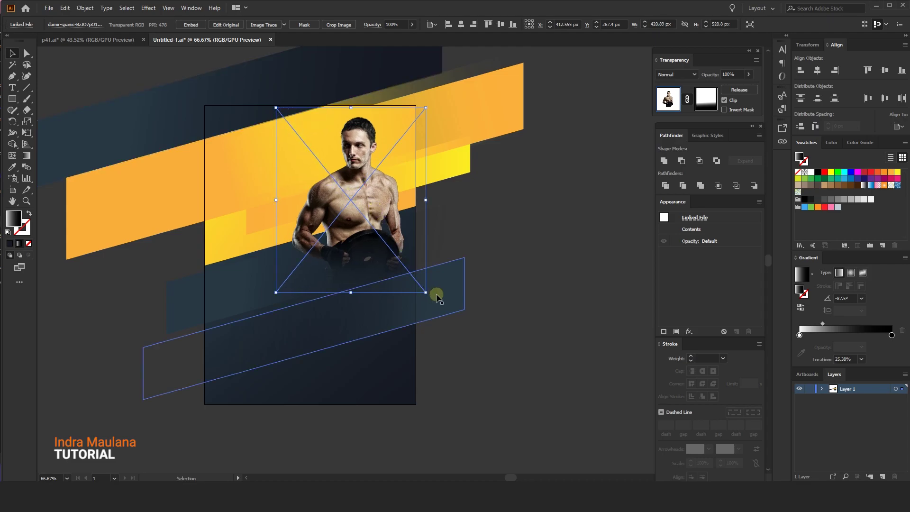
left_click_drag(450, 302, 447, 288)
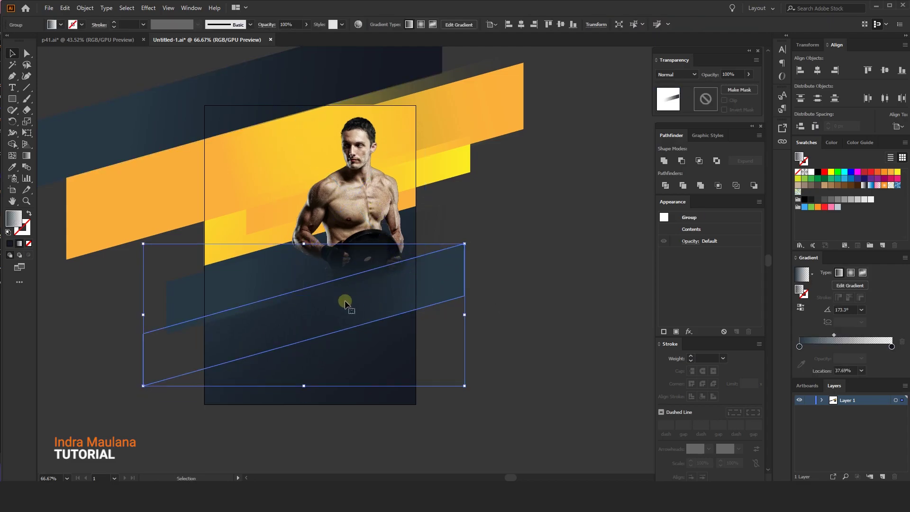
left_click(237, 285, "shift")
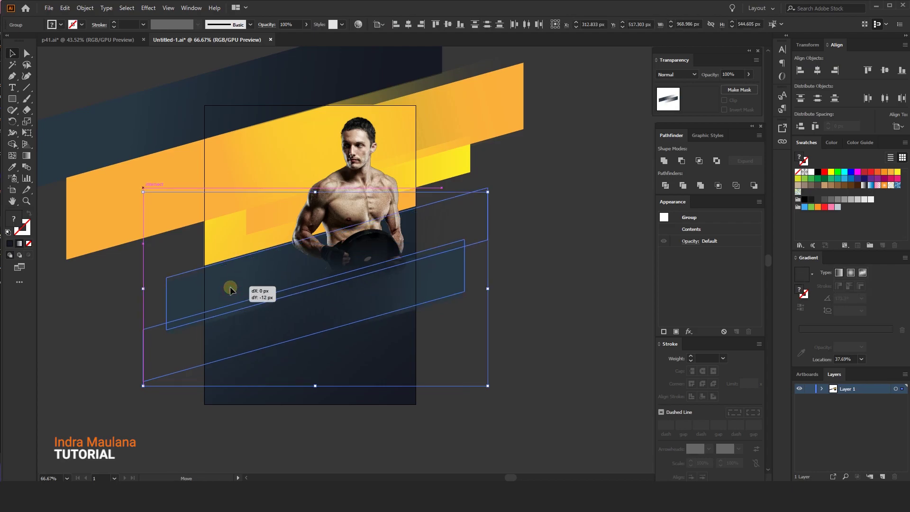
scroll(548, 217, "down", 1)
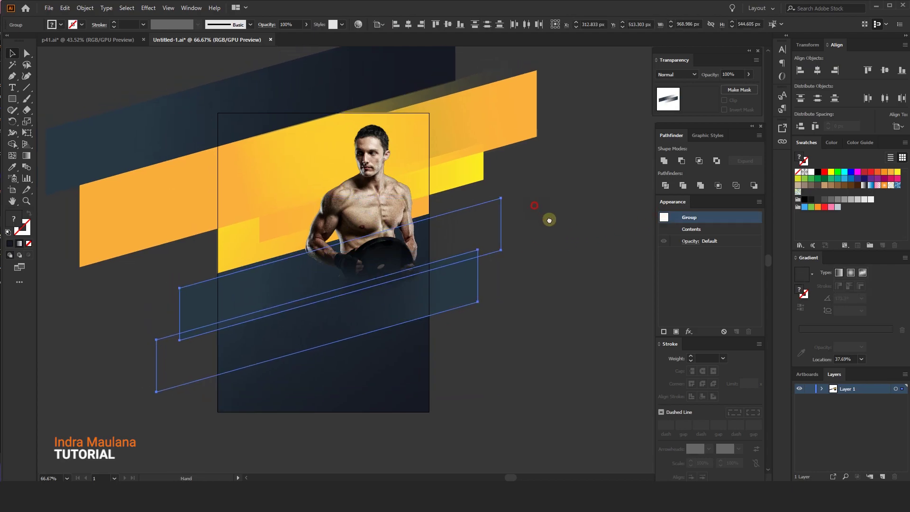
left_click(546, 303)
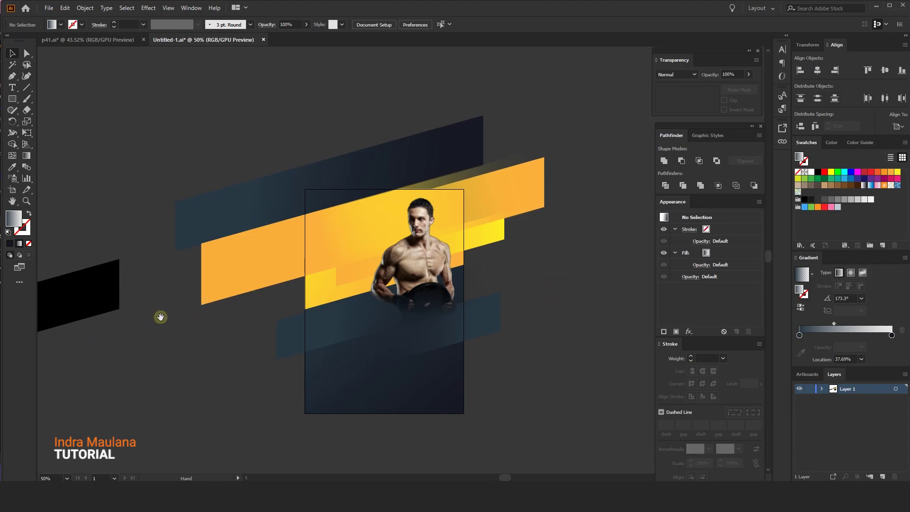
- Duplicate the black stripe, bring the copy in front of everything and shrink it
left_click_drag(158, 314, 232, 306)
left_click_drag(126, 314, 495, 268)
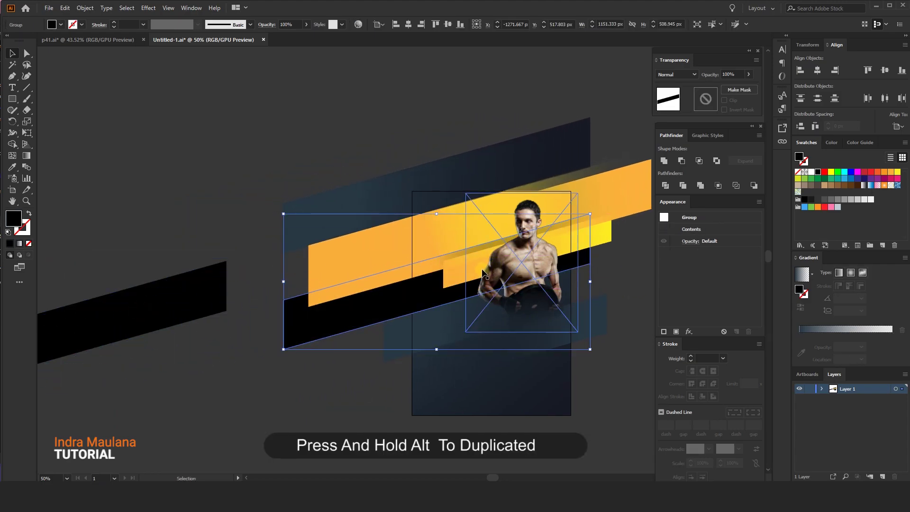
right_click(483, 269)
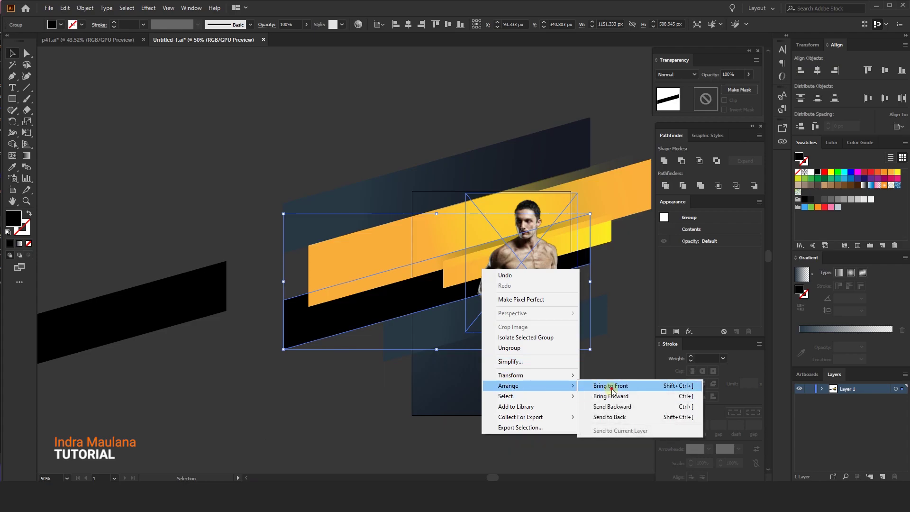
left_click(602, 385)
left_click_drag(603, 301, 523, 318)
mouse_move(509, 232)
left_mouse_down()
mouse_move(371, 285)
mouse_move(341, 308)
left_mouse_up()
- Reposition and enlarge the stripe copy so it slants across the model's arms
scroll(294, 338, "right", 2)
scroll(213, 346, "up", 1)
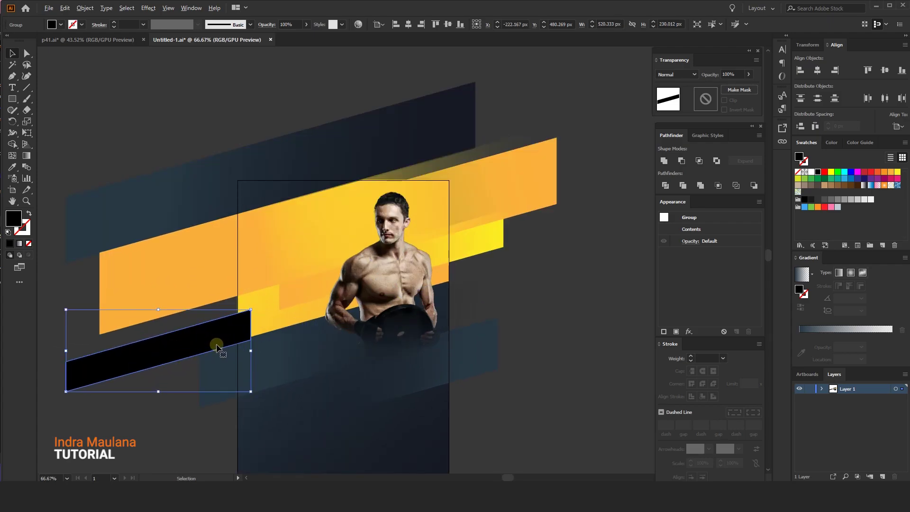
left_click_drag(215, 344, 345, 293)
left_click_drag(390, 260, 481, 219)
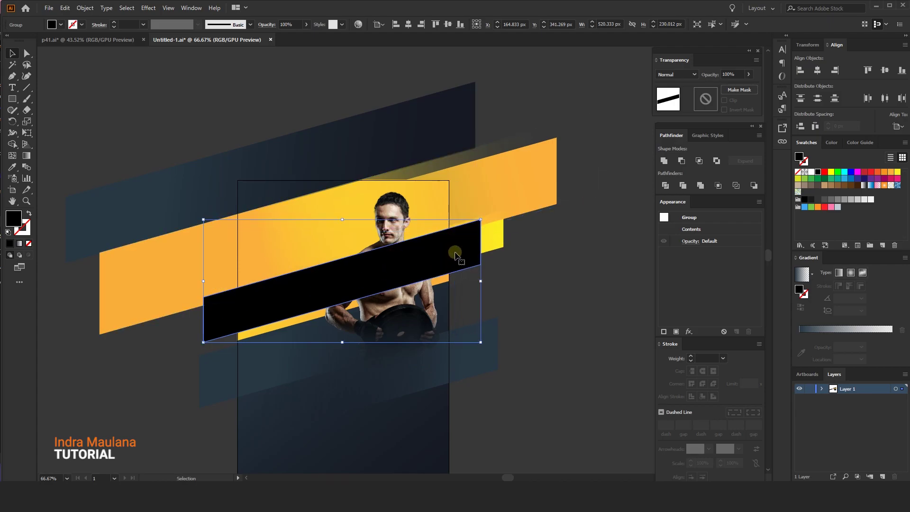
mouse_move(462, 252)
left_mouse_down()
mouse_move(427, 273)
mouse_move(335, 289)
mouse_move(357, 283)
left_mouse_up()
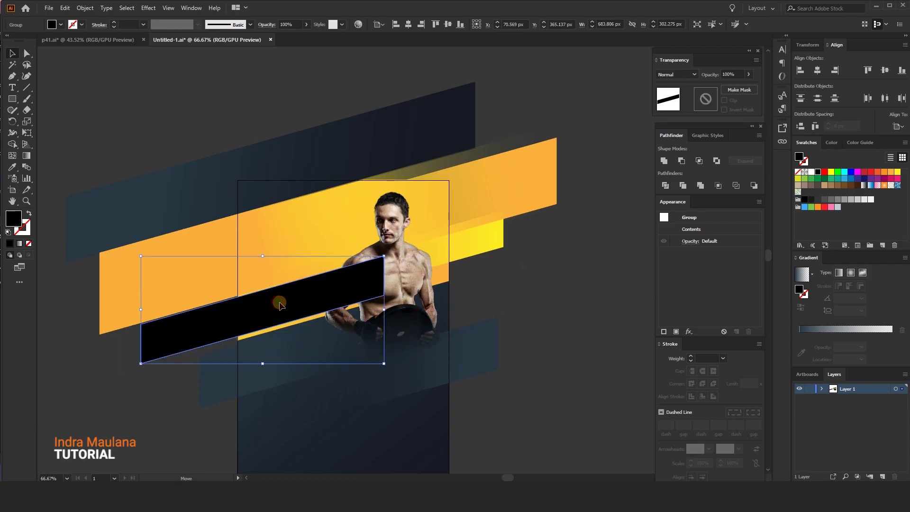
left_click_drag(280, 304, 316, 279)
- Give the stripe the yellow band's gradient with the Eyedropper, then reverse the gradient
key("space")
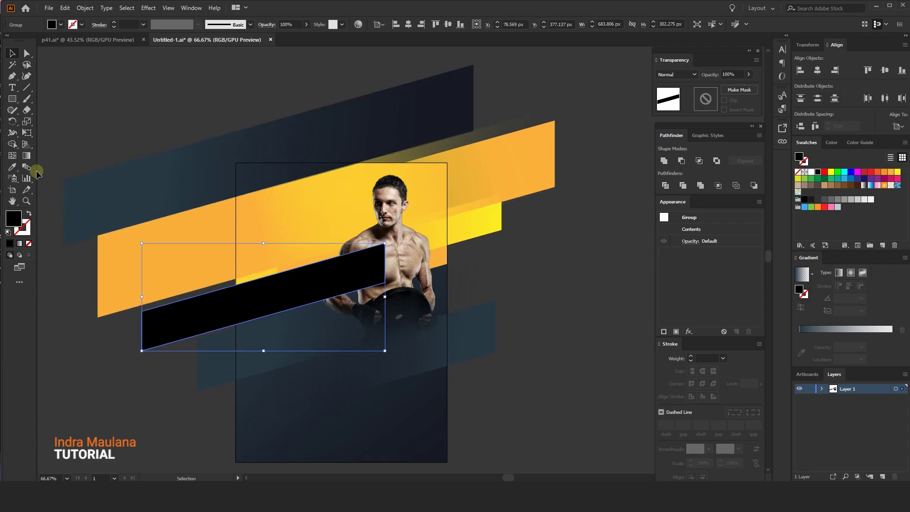
left_click(11, 167)
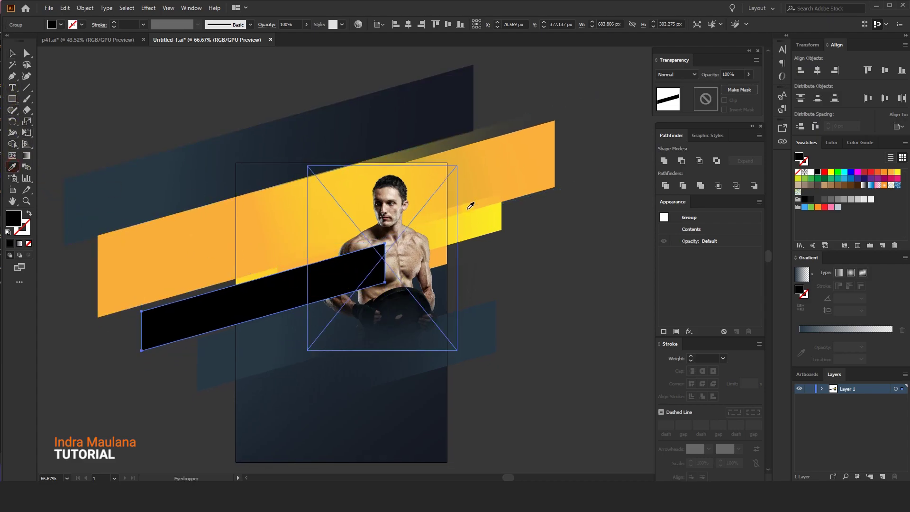
left_click(484, 222)
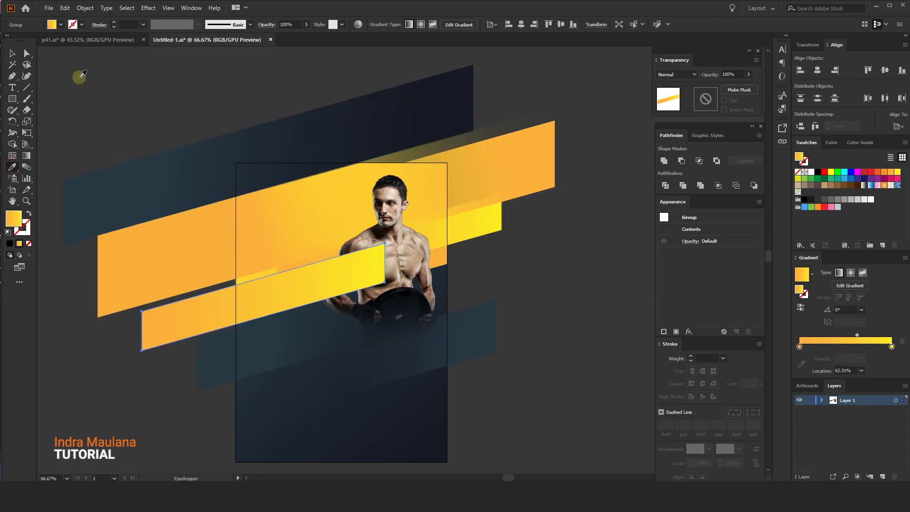
left_click(13, 54)
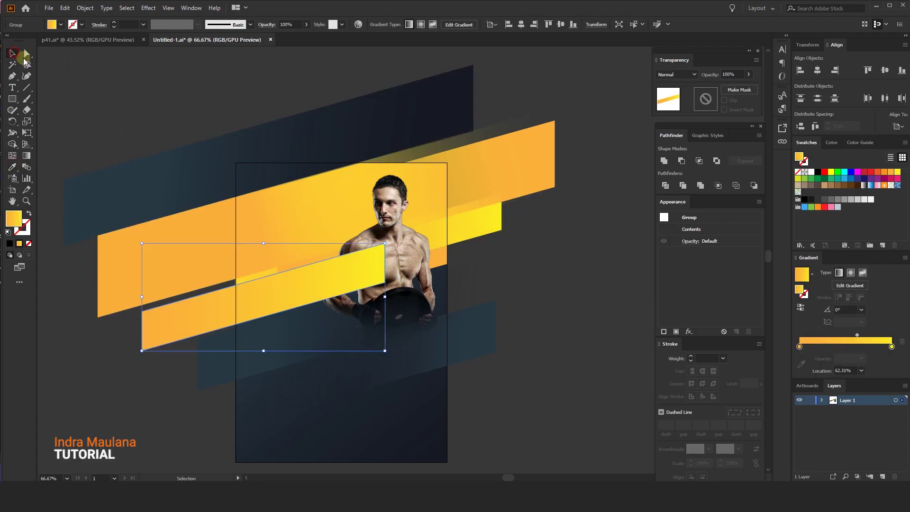
left_click(799, 306)
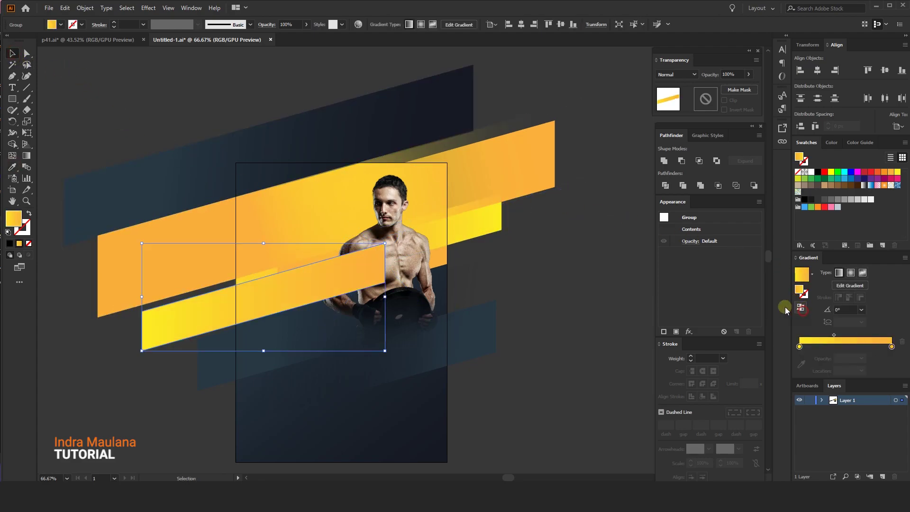
- Lower the yellow stripe's opacity to 64% and deselect it
left_click(749, 76)
left_click_drag(739, 87, 734, 86)
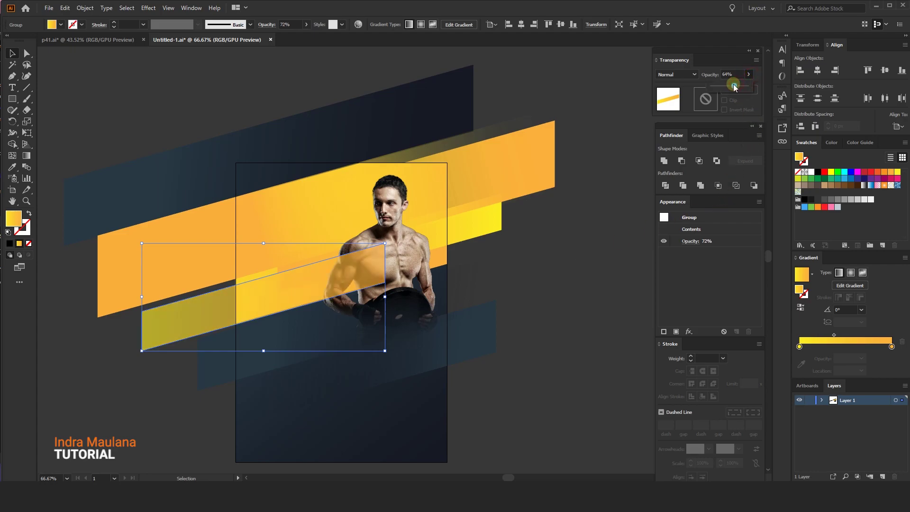
left_click(543, 87)
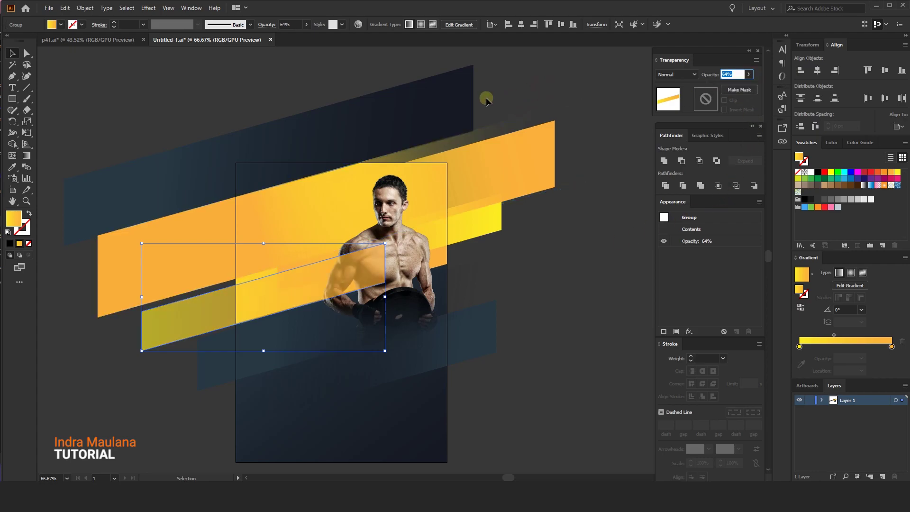
left_click(204, 92)
scroll(204, 91, "down", 1)
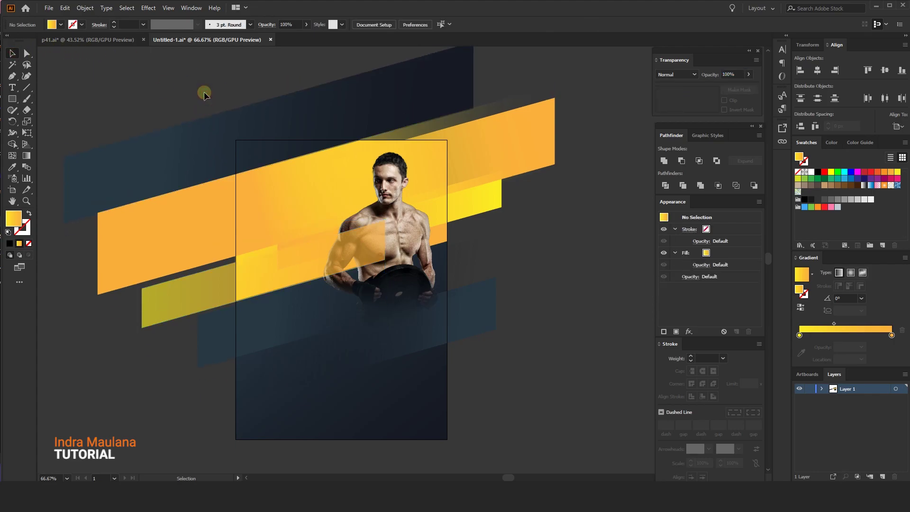
- Save the file, lock the artwork layer and add a new layer named Text
key("ctrl+s")
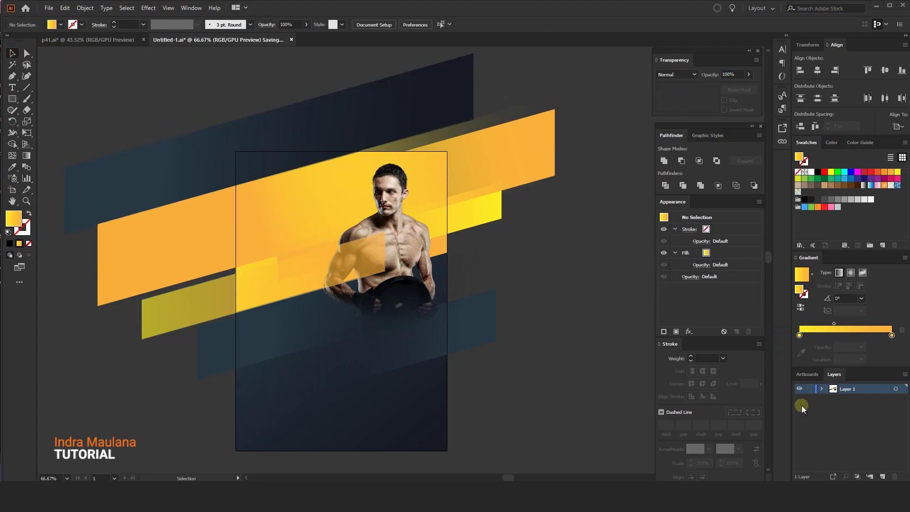
left_click(809, 389)
left_click(871, 471)
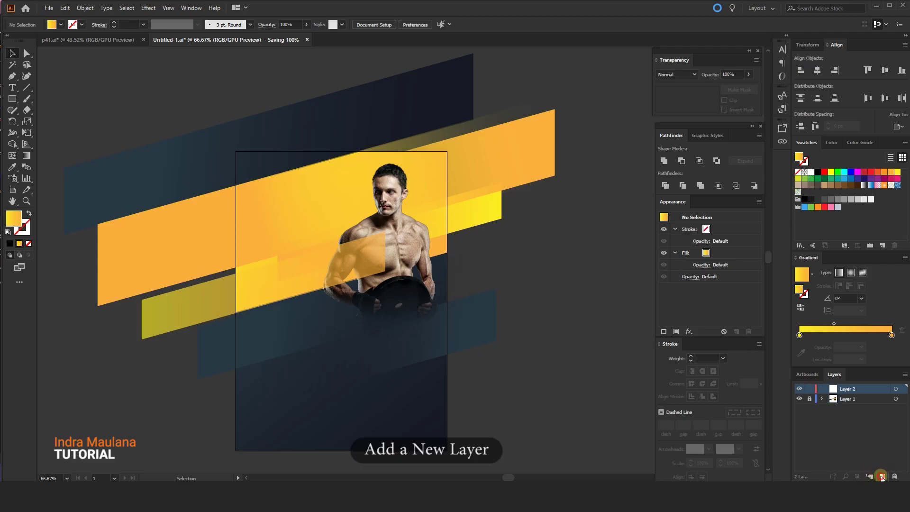
double_click(848, 388)
type("Text")
key("Return")
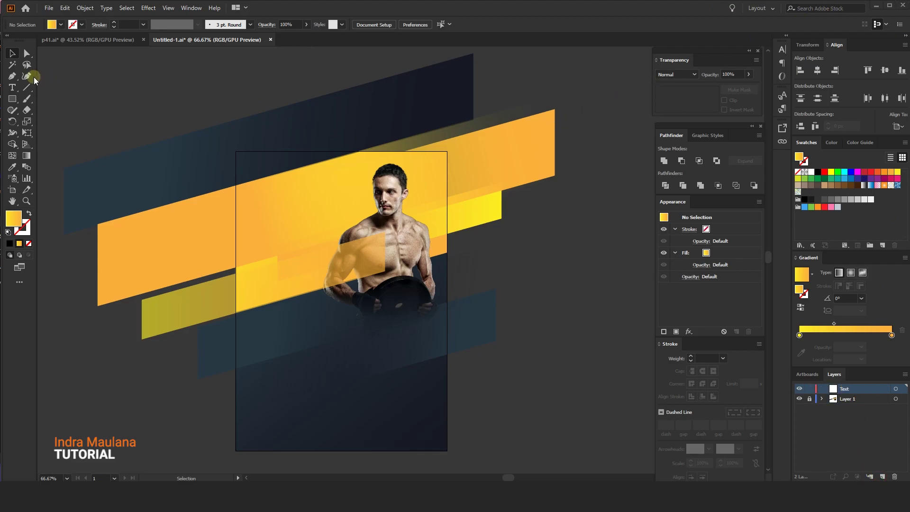
- Type 'SHAPE YOUR' at the poster's upper left in Montserrat Black Italic
left_click(264, 201)
type("SHAPE YOUR")
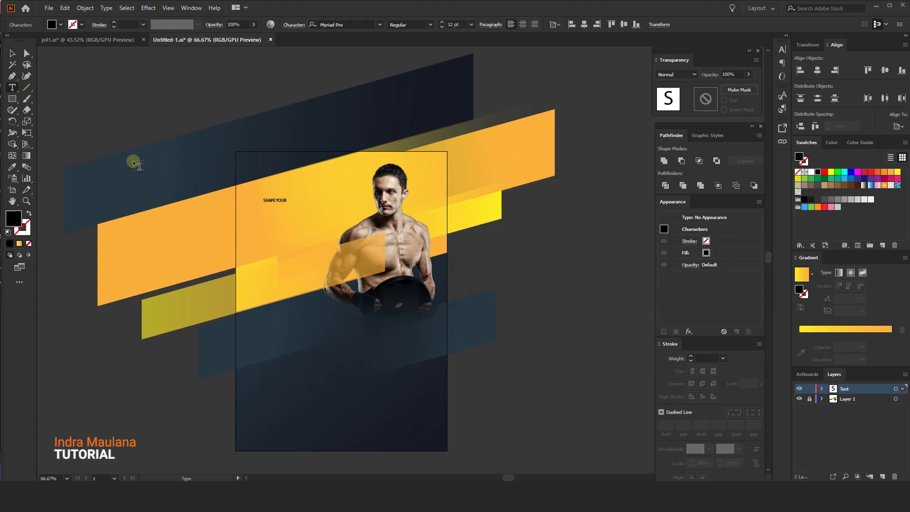
left_click(12, 53)
mouse_move(287, 202)
left_mouse_down()
mouse_move(349, 229)
mouse_move(301, 202)
left_mouse_up()
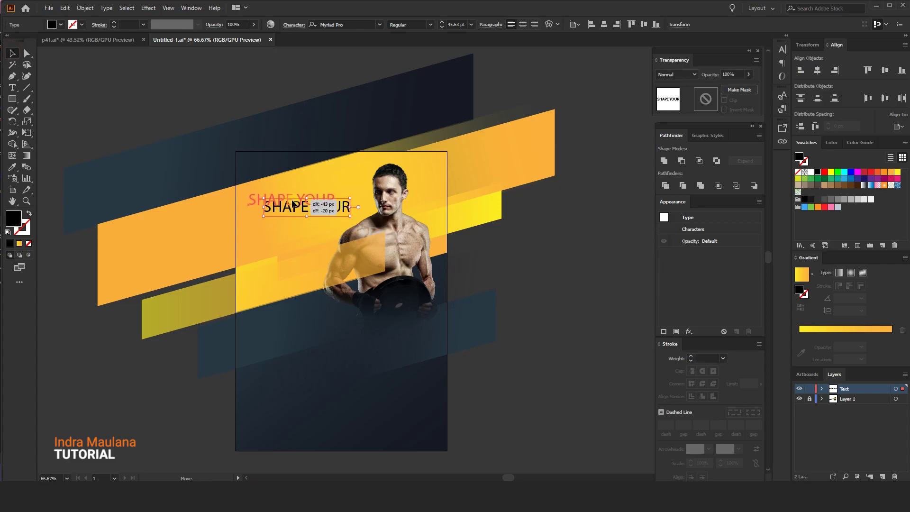
left_click(341, 24)
type("m")
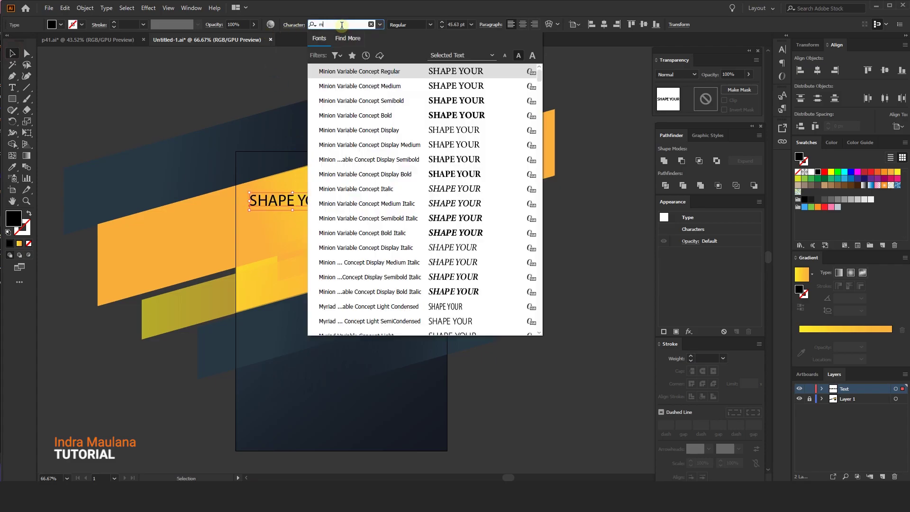
type("on")
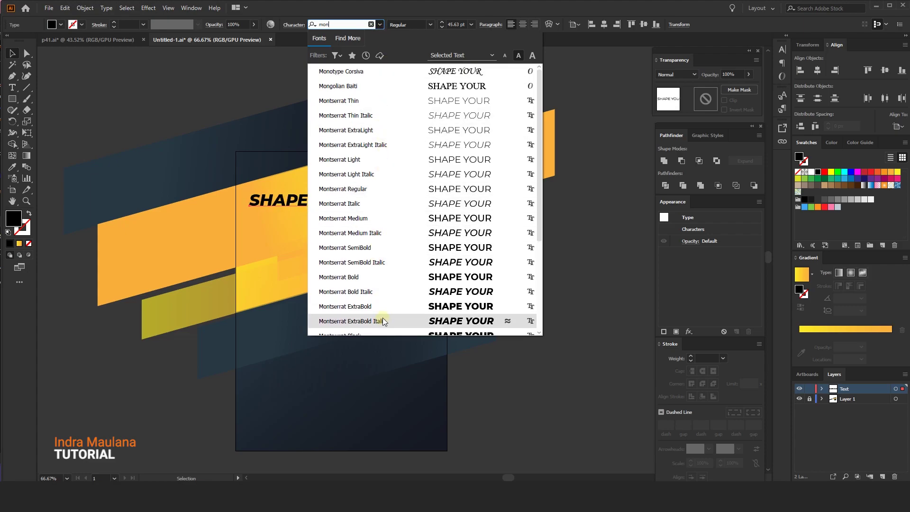
scroll(384, 308, "down", 1)
left_click(388, 305)
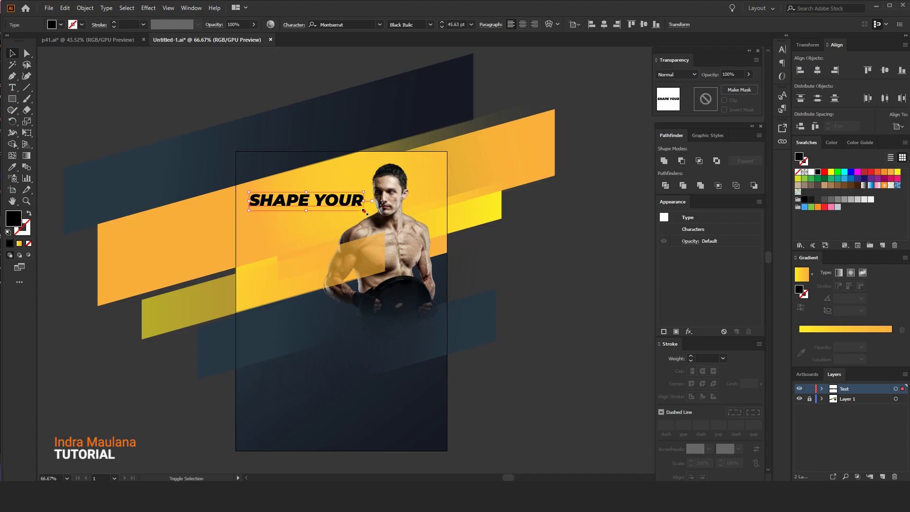
- Add a second headline line 'BODY' beneath it, enlarged to about 62 pt
left_click_drag(364, 211, 310, 221)
triple_click(318, 221)
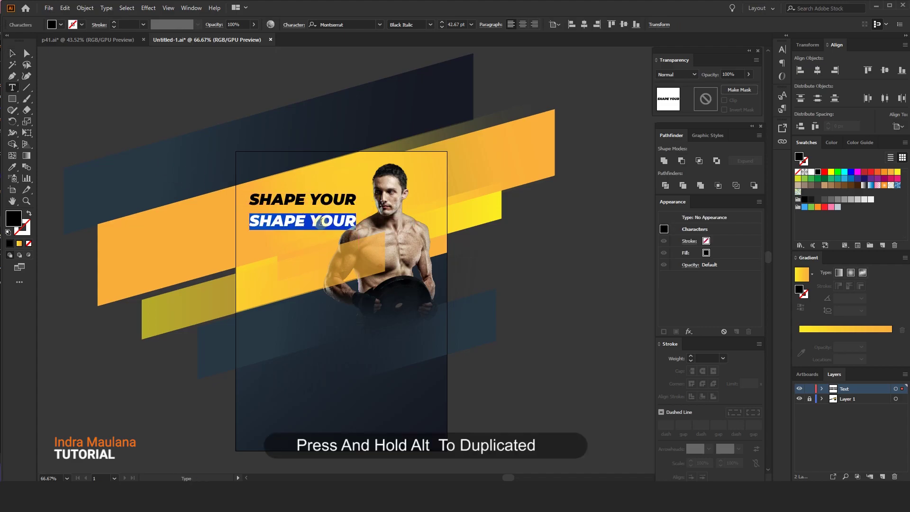
type("BODY")
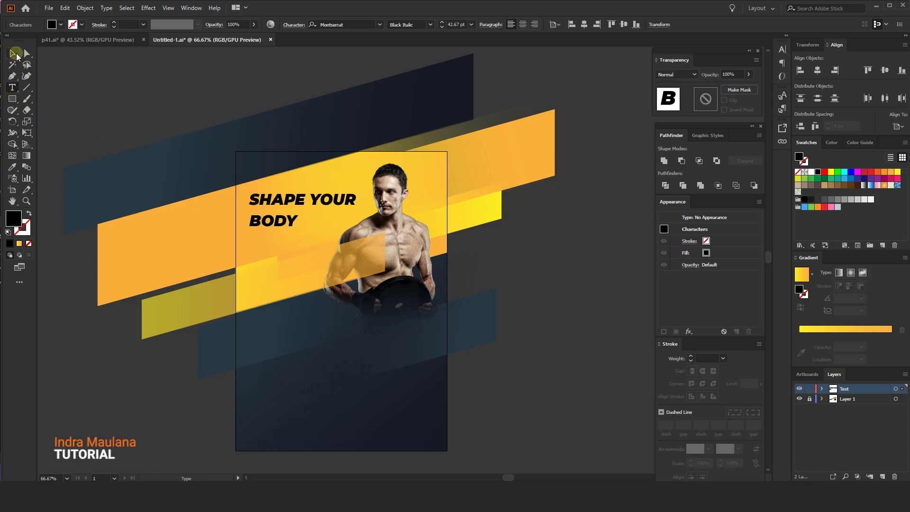
left_click(13, 53)
key("shift+Up")
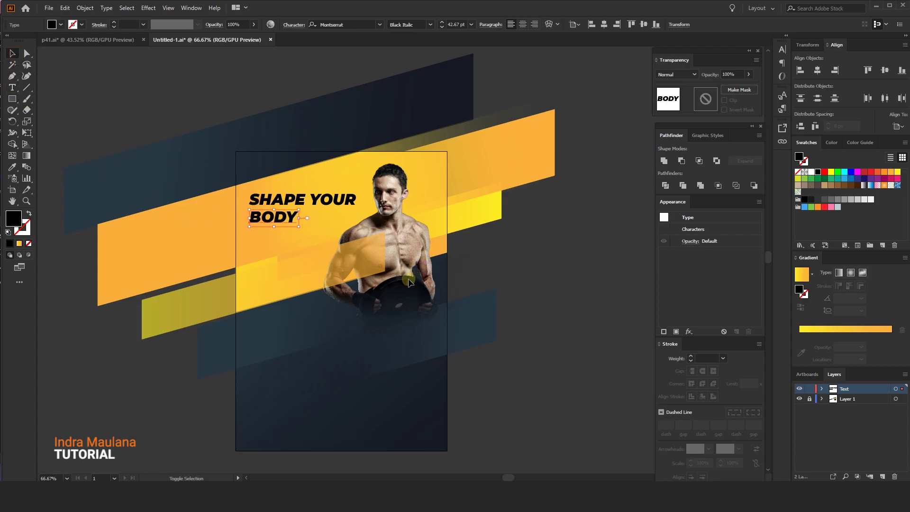
left_click_drag(298, 228, 320, 234)
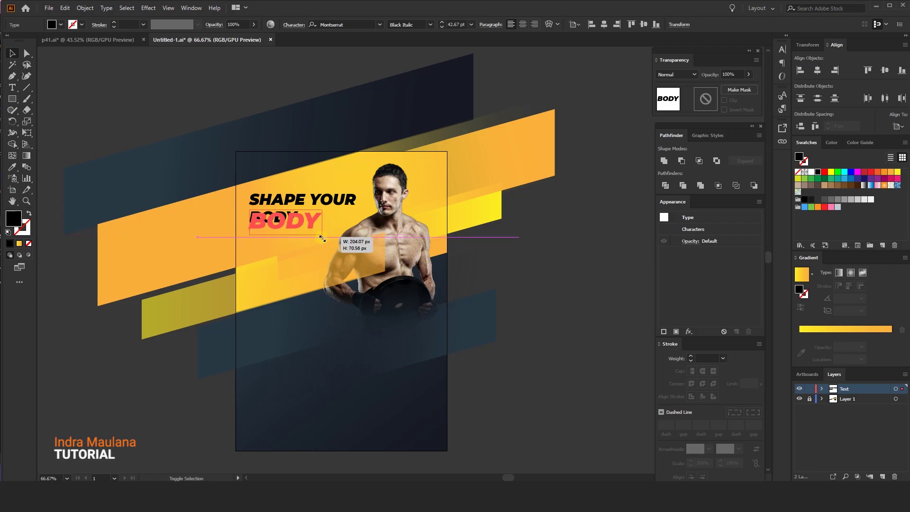
- Fill both headline lines white and deselect them
left_click(303, 201, "shift")
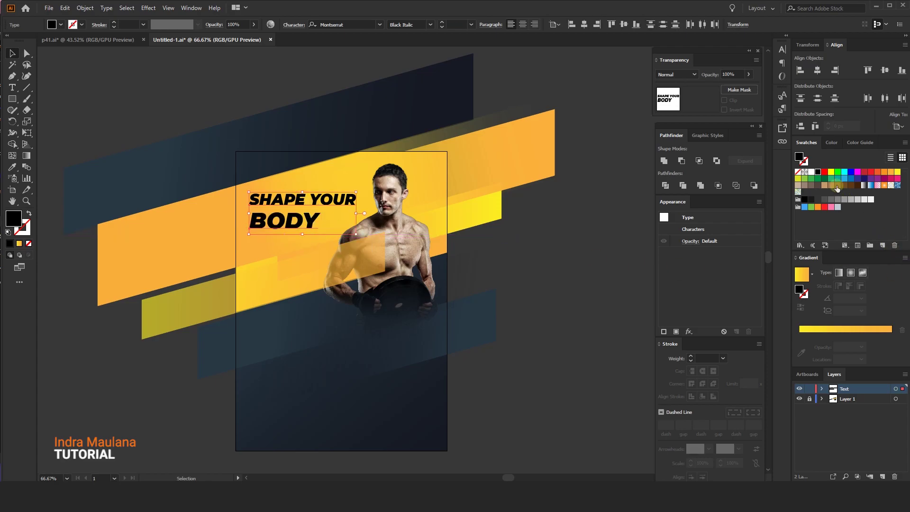
left_click(812, 174)
left_click(584, 200)
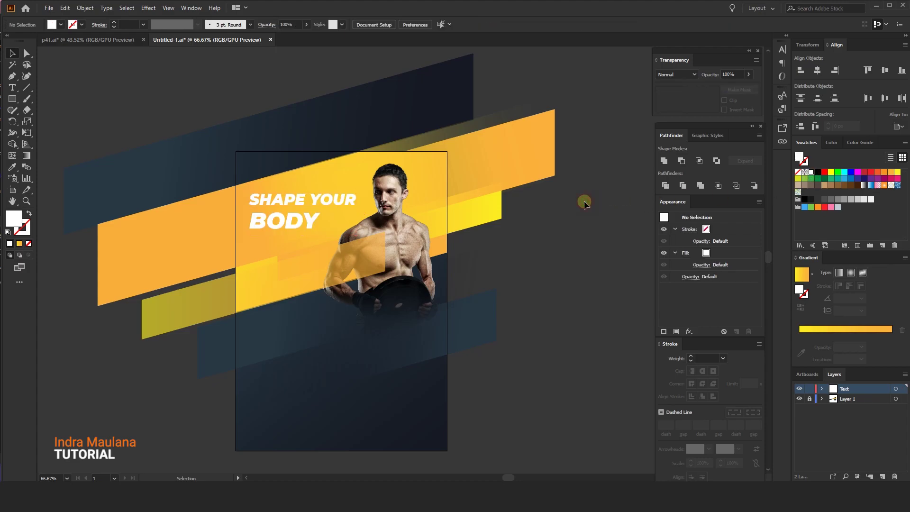
left_click(13, 88)
- Add a Montserrat Regular placeholder text box under the headline and position it
left_click_drag(254, 241, 336, 265)
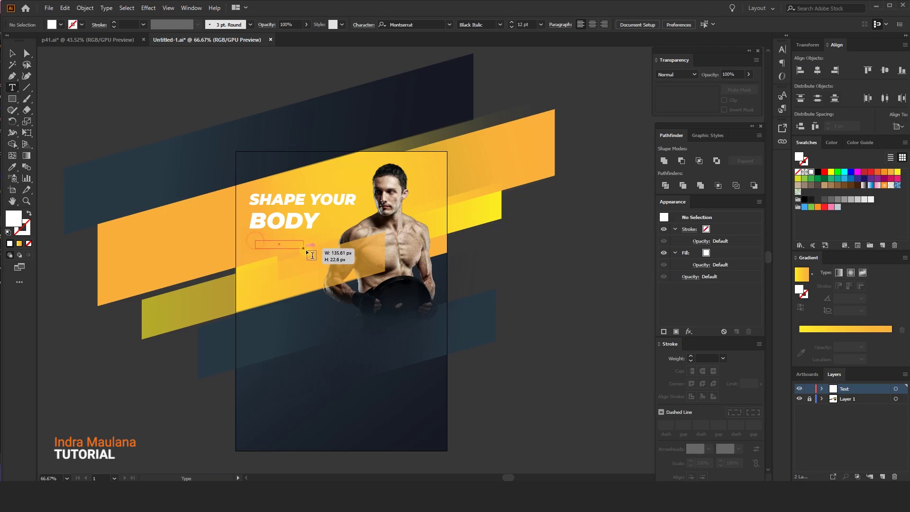
key("Escape")
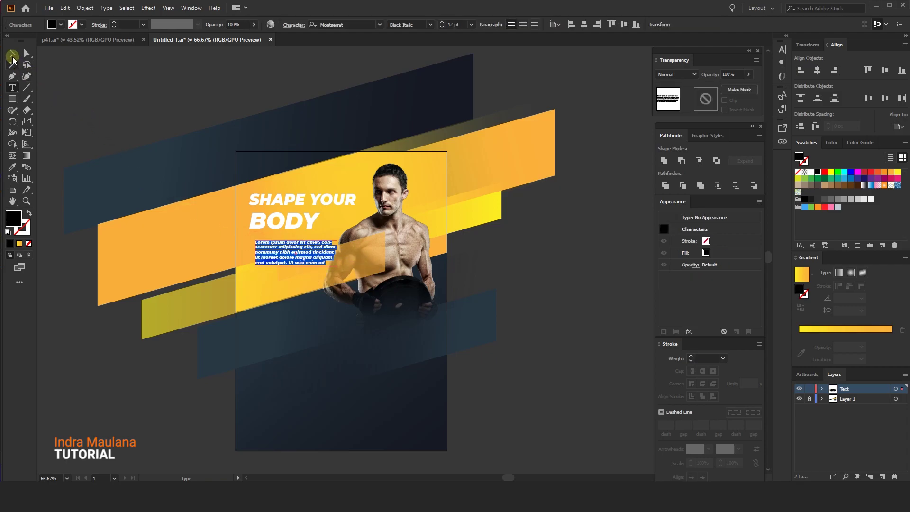
left_click(430, 25)
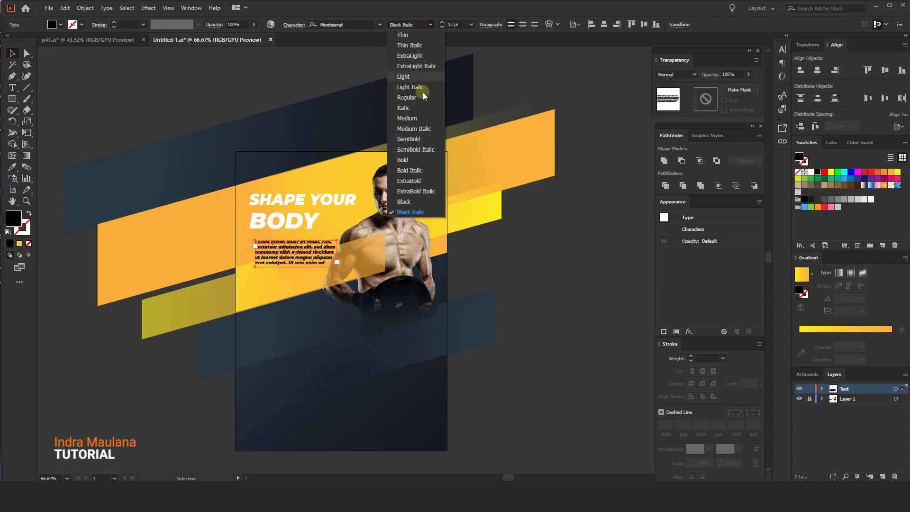
left_click(415, 99)
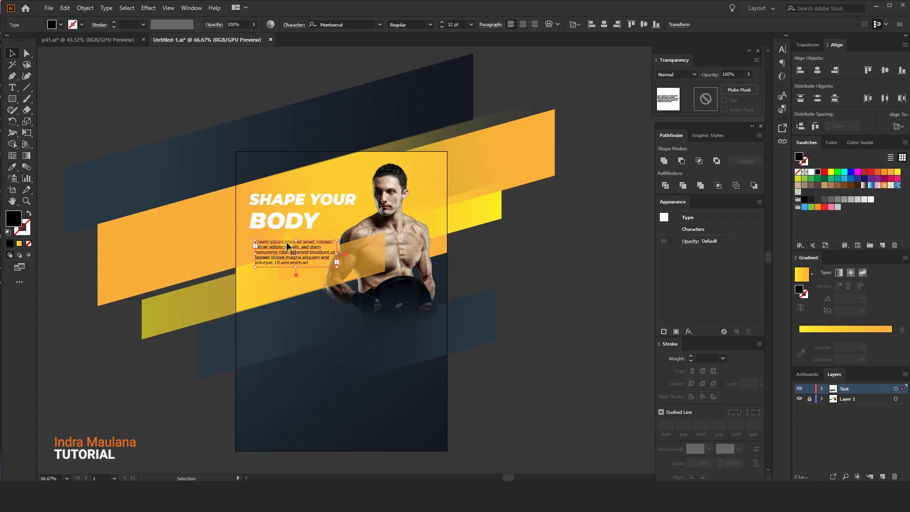
left_click_drag(277, 245, 272, 238)
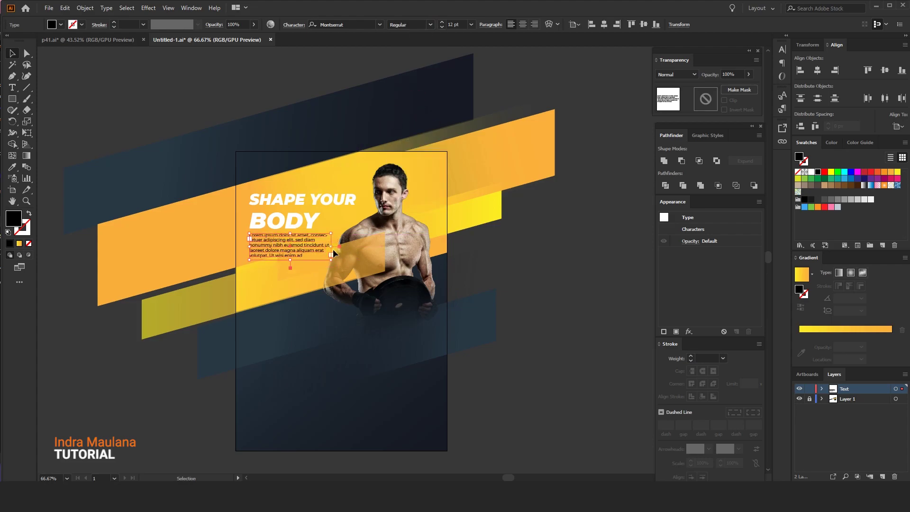
left_click_drag(331, 247, 346, 245)
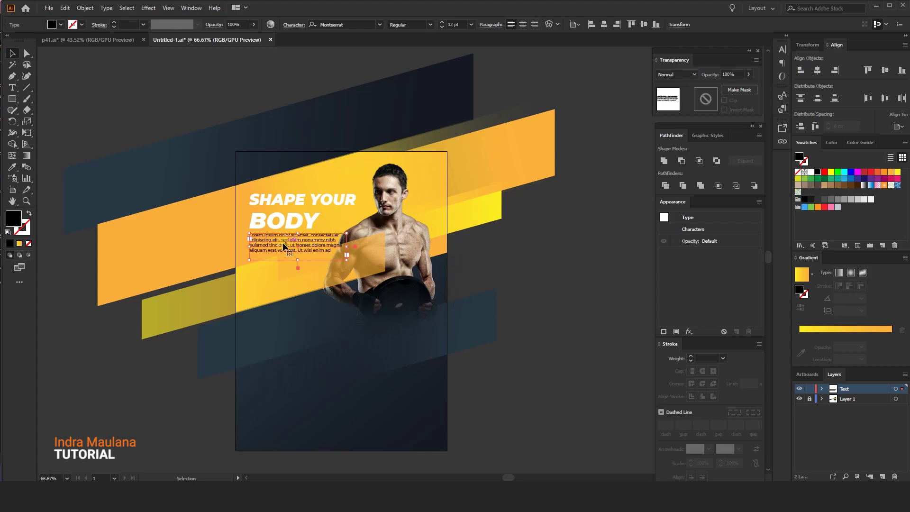
left_click_drag(283, 246, 282, 256)
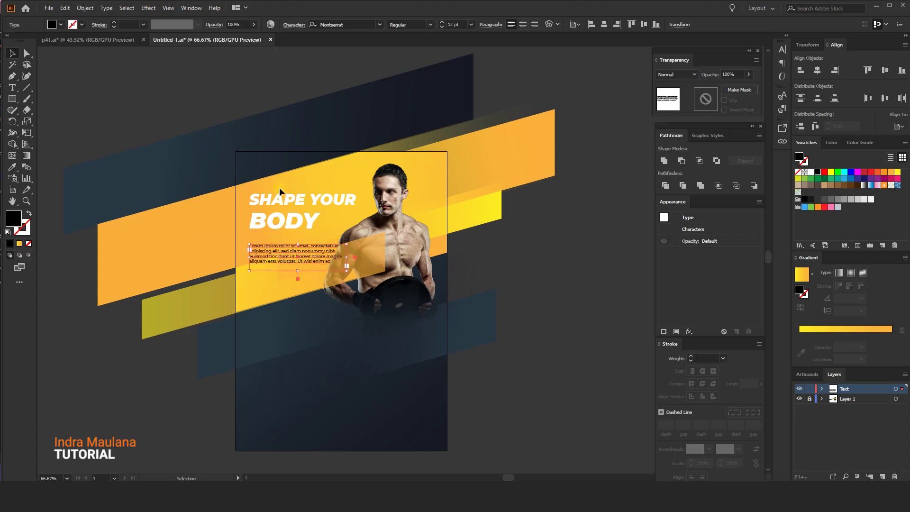
- Lower the headline and paragraph slightly, then widen the paragraph box
left_click(294, 229)
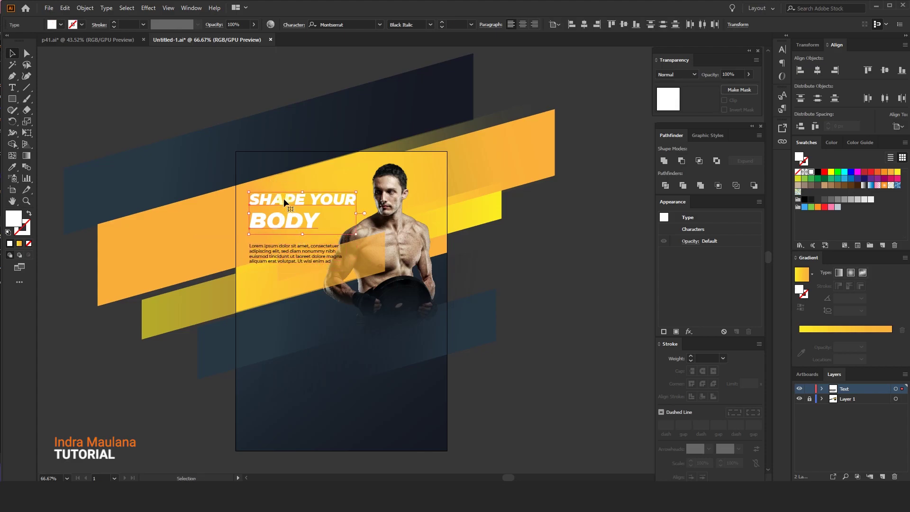
left_click(296, 256, "shift")
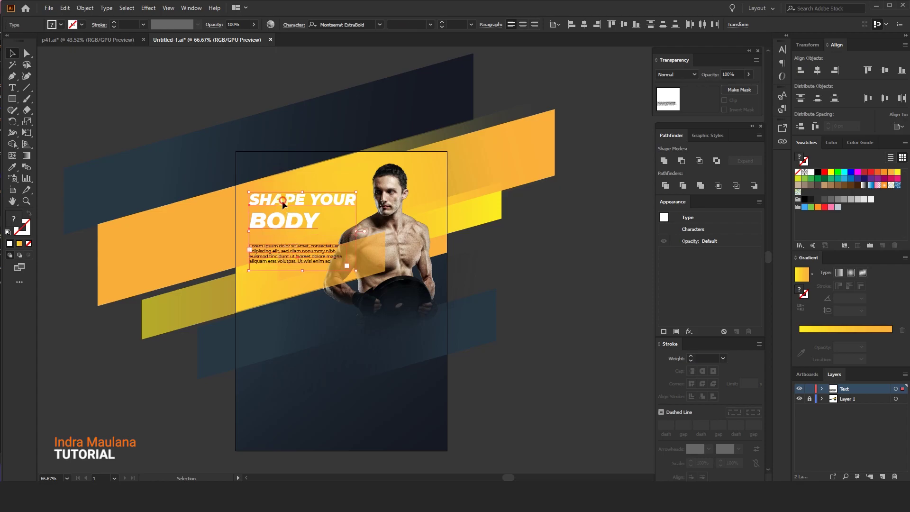
left_click_drag(282, 196, 283, 210)
key("ctrl+shift+a")
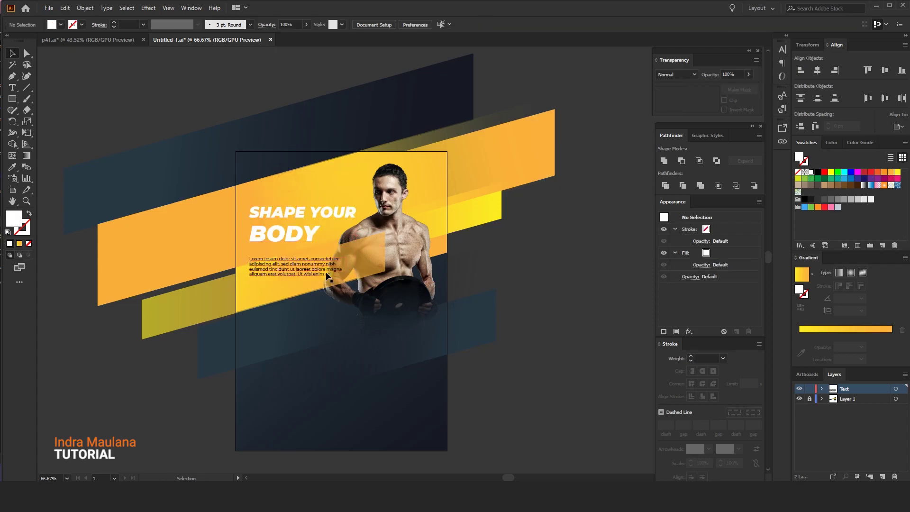
left_click_drag(346, 271, 371, 271)
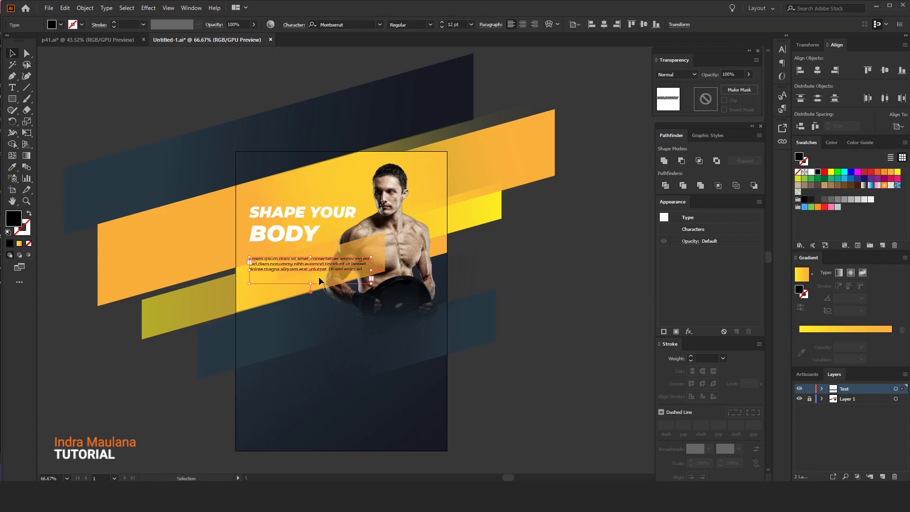
left_click_drag(310, 286, 310, 279)
scroll(304, 289, "up", 1)
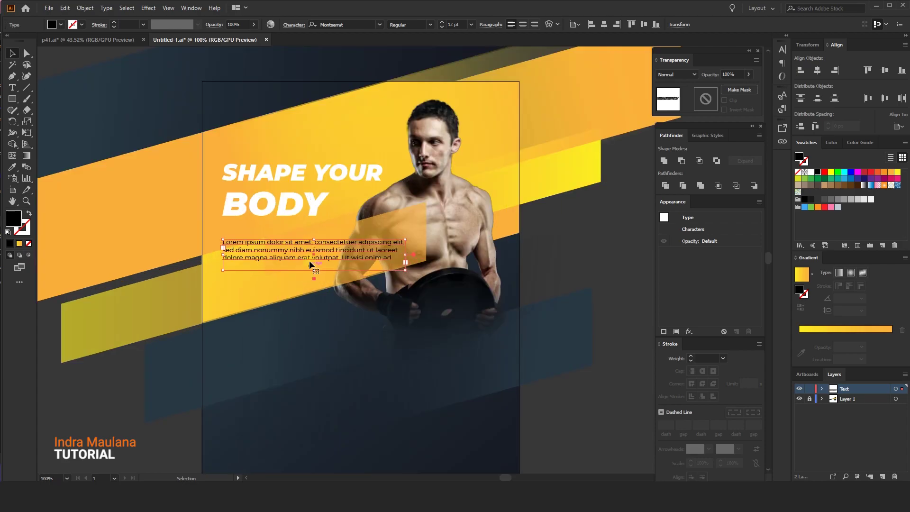
left_click(190, 8)
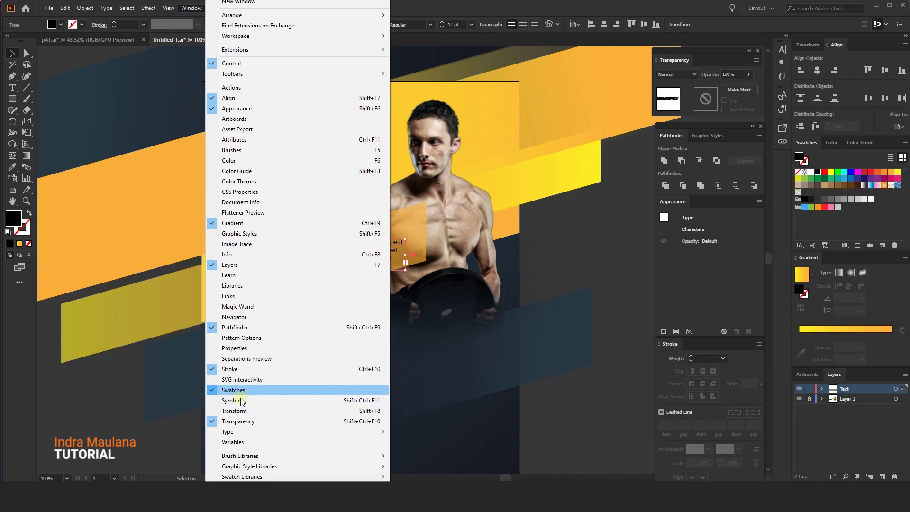
- Make the body text white with tracking 18 and 18 pt leading
left_click(241, 429)
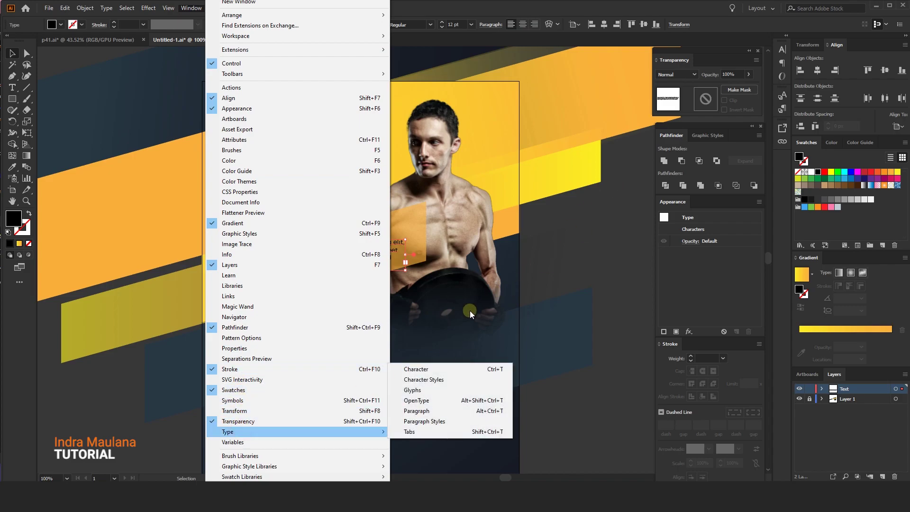
left_click(425, 369)
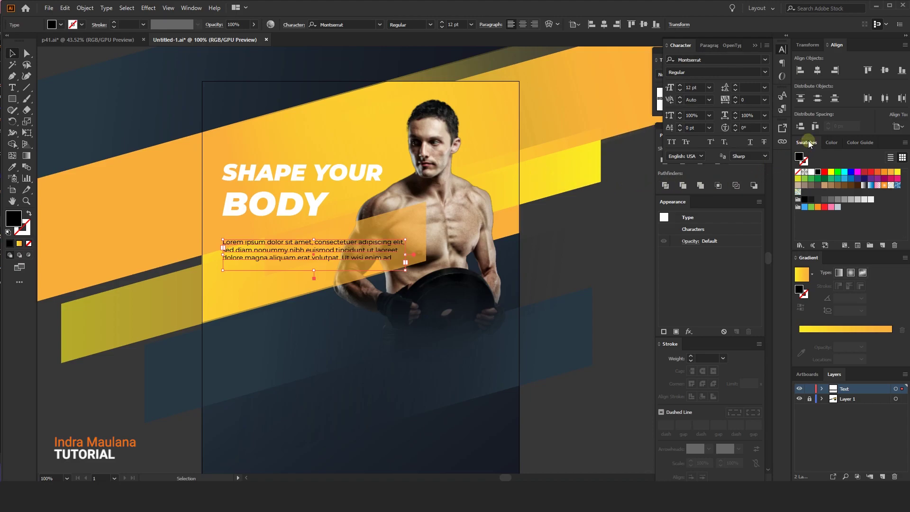
left_click(811, 172)
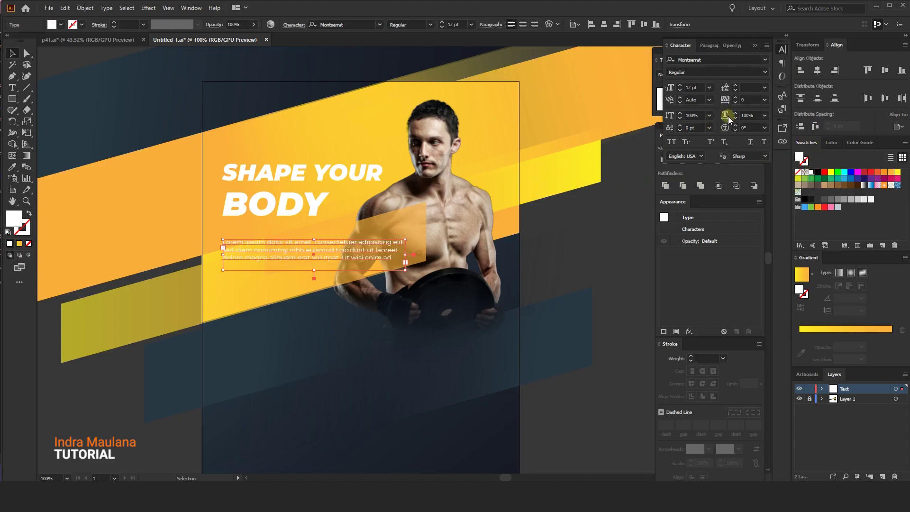
left_click(734, 97)
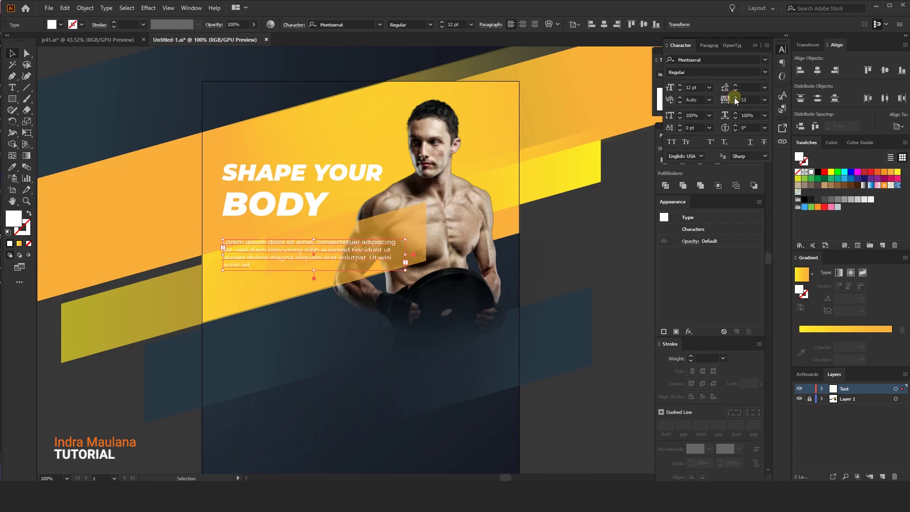
left_click(735, 98)
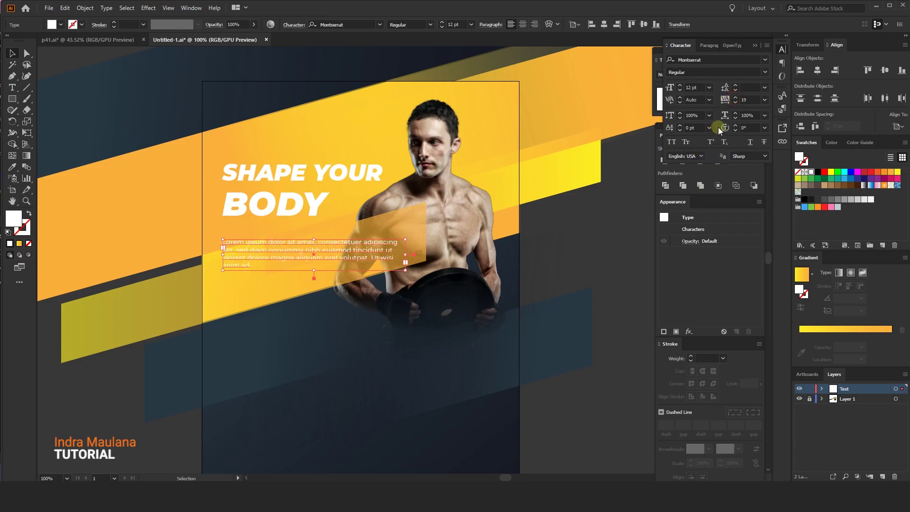
left_click(735, 85)
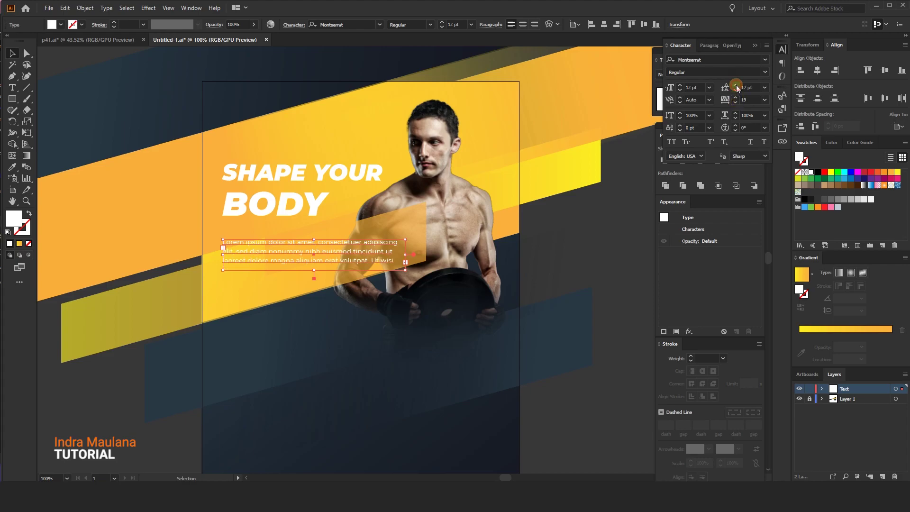
- Auto-size the text box and delete the closing words after 'aliquam'
double_click(314, 270)
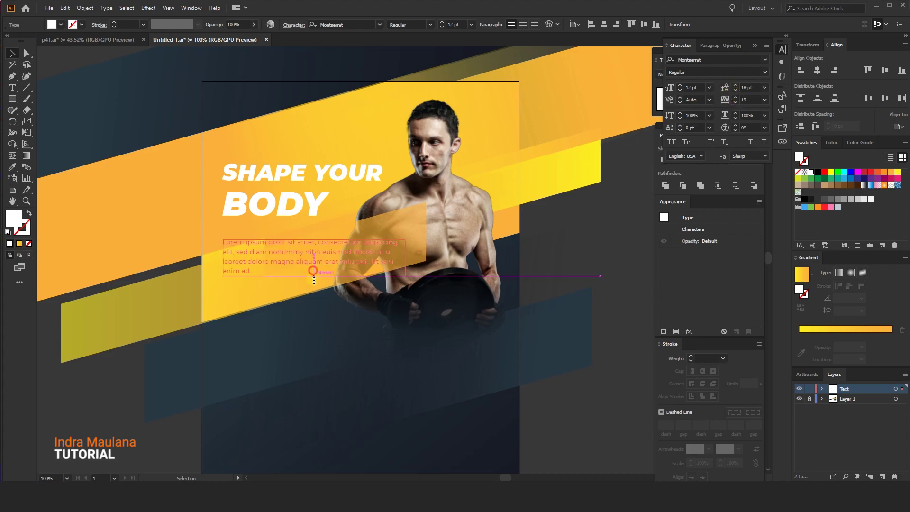
left_click(12, 87)
left_click_drag(252, 271, 336, 265)
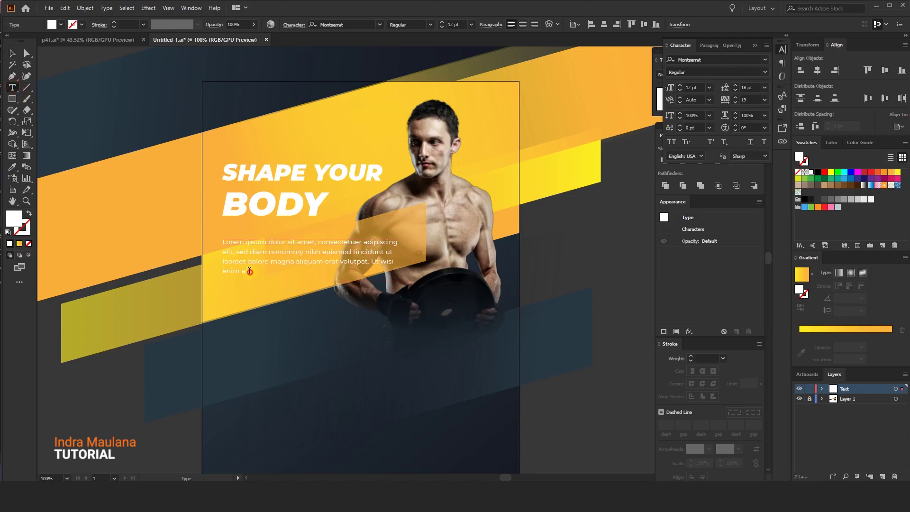
key("BackSpace")
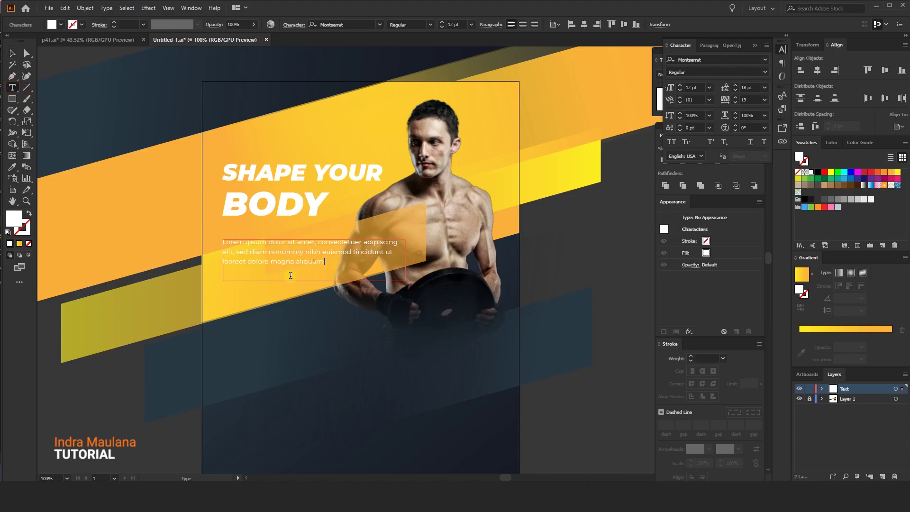
left_click(12, 51)
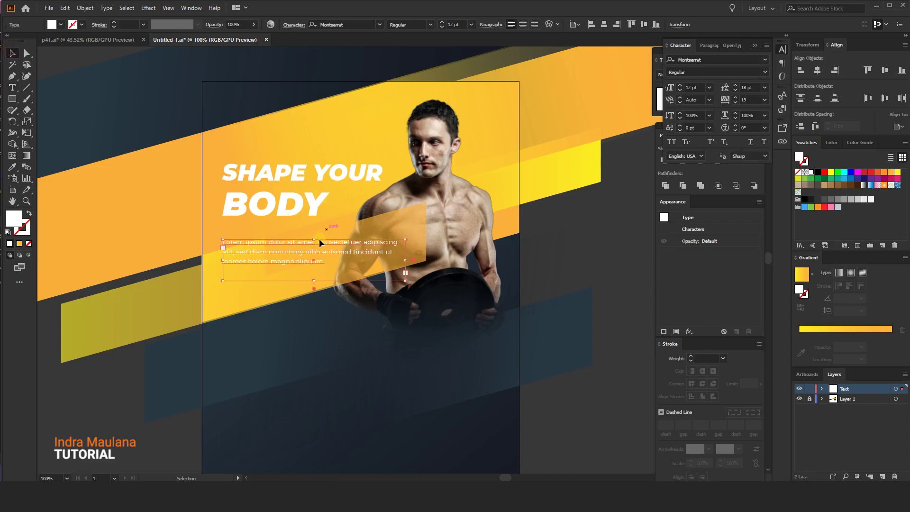
left_click(317, 294)
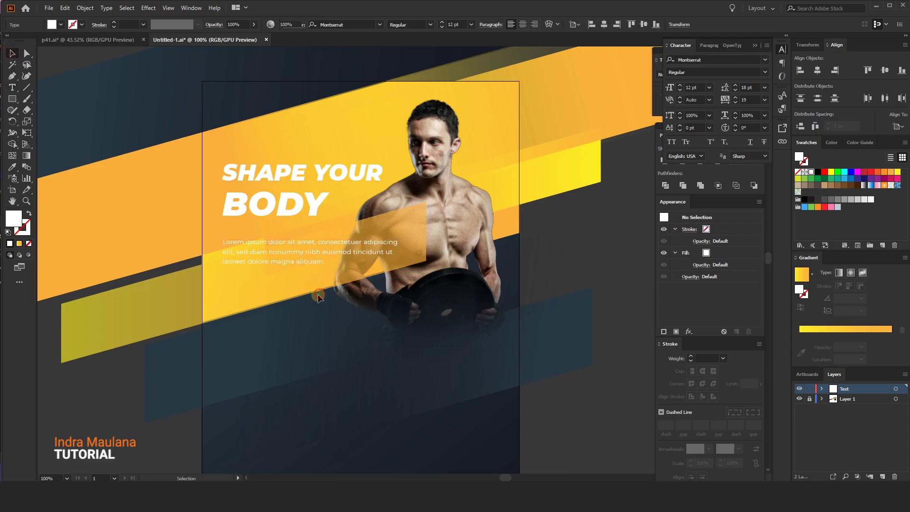
- Inspect the character settings of the headline and the BODY line
left_click_drag(315, 289, 316, 275)
scroll(287, 246, "down", 1)
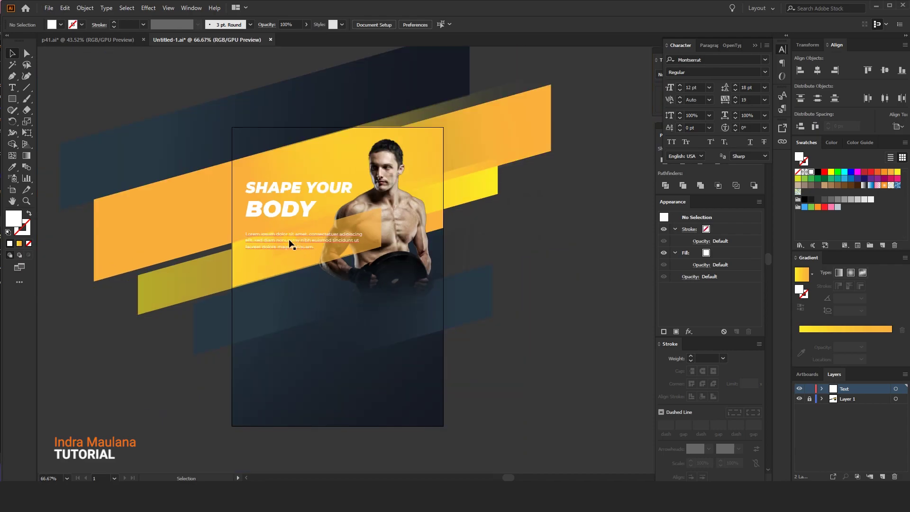
scroll(289, 208, "up", 1)
left_click(285, 201)
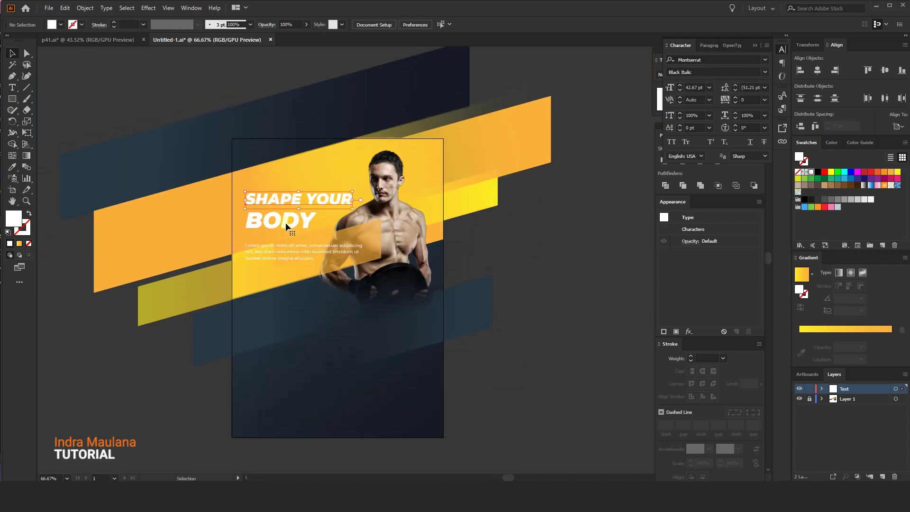
left_click(336, 223)
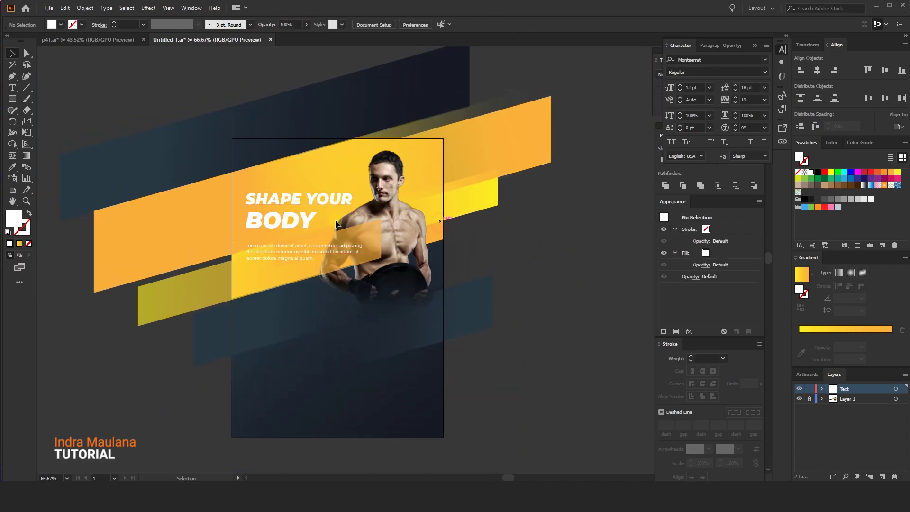
left_click(294, 214)
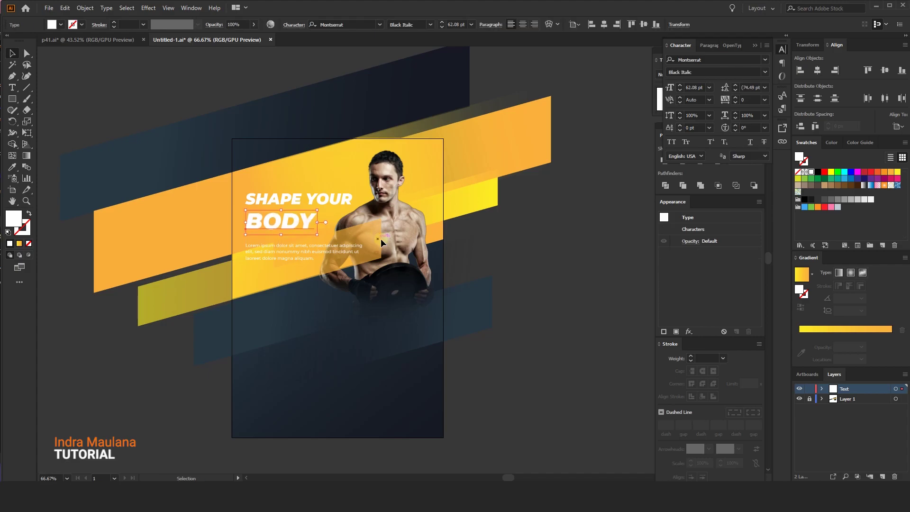
left_click(369, 289)
scroll(369, 290, "down", 2)
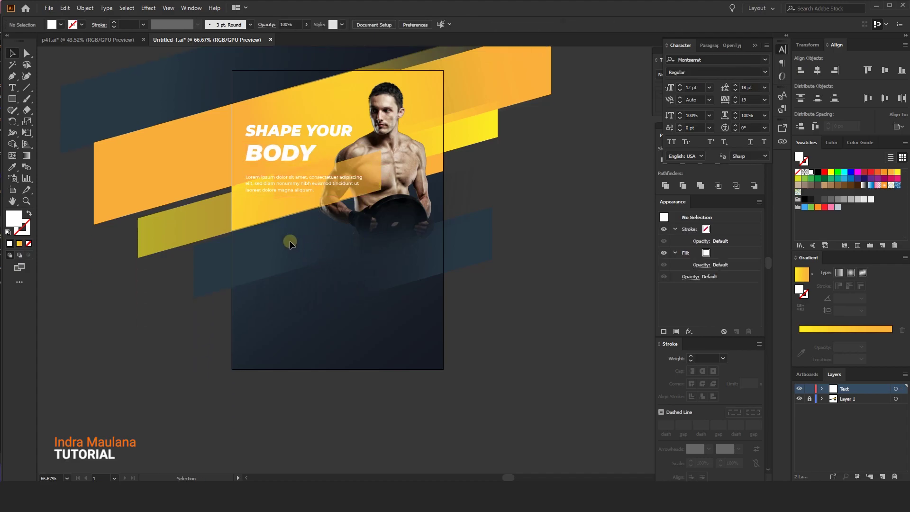
- Type the heading 'Our Servive' below the body text
left_click(15, 92)
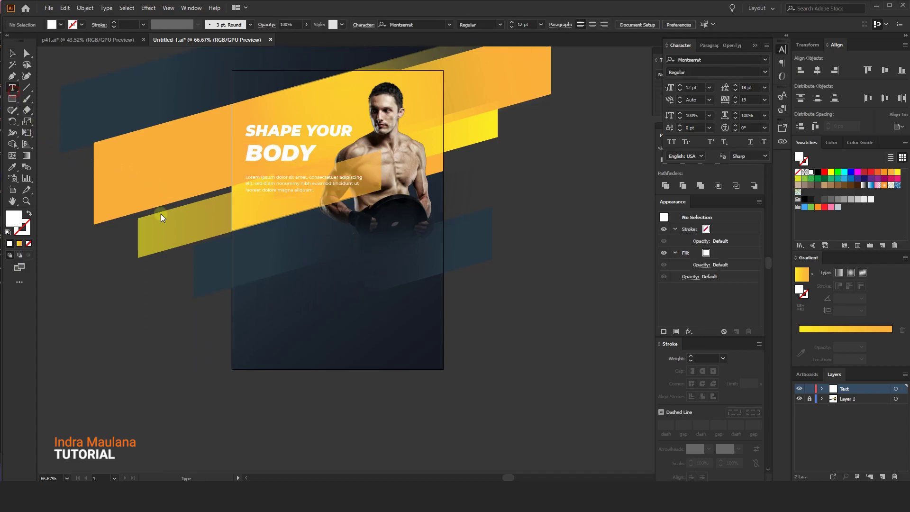
left_click(250, 260)
type("Our Servive")
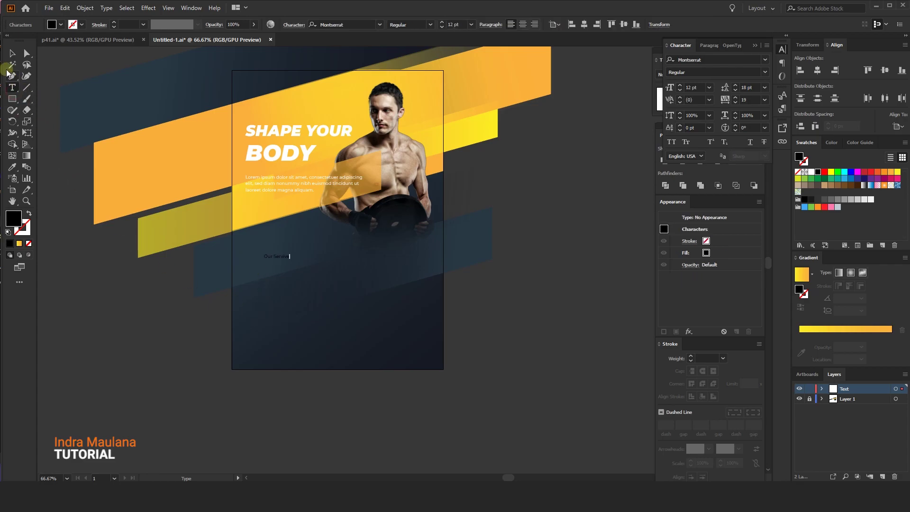
left_click(12, 53)
scroll(276, 269, "up", 1)
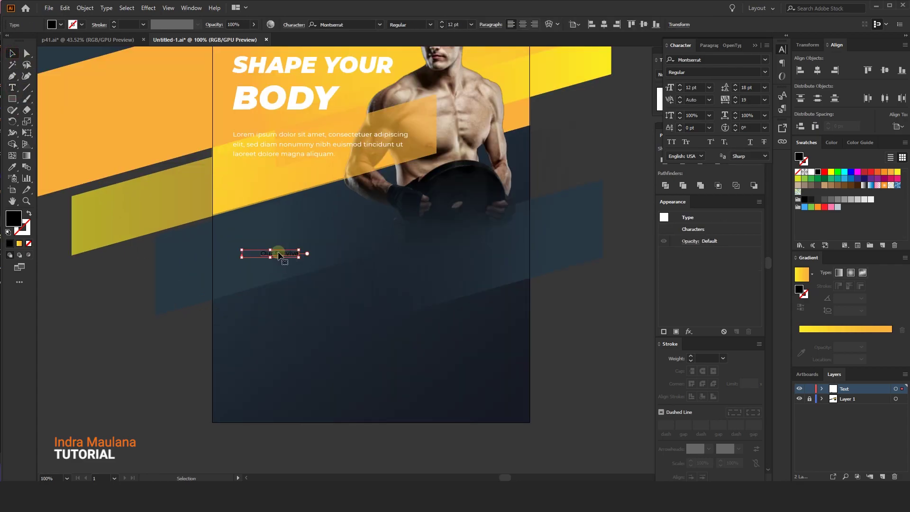
double_click(265, 256)
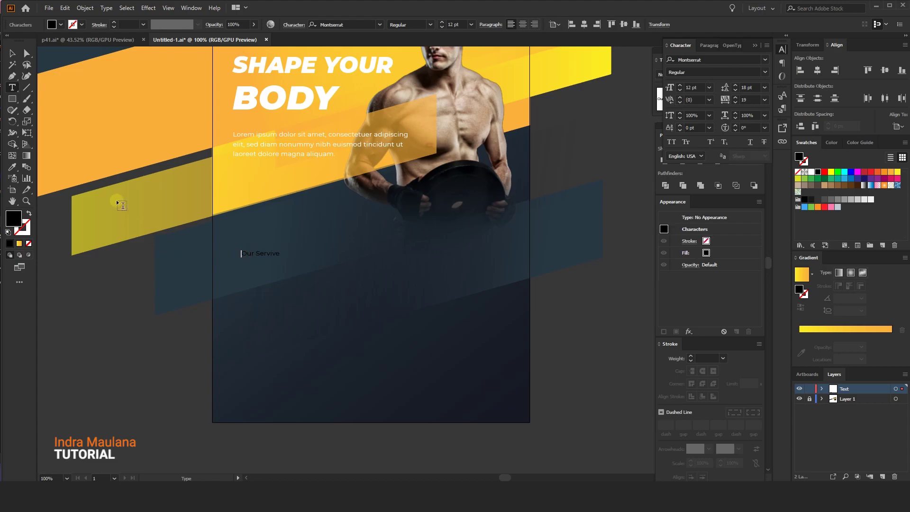
left_click(12, 53)
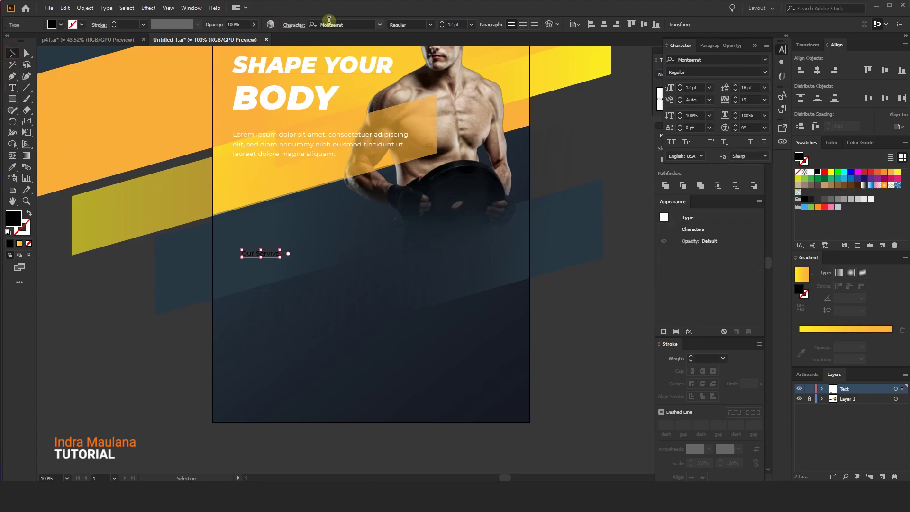
- Set the heading to Montserrat Black and nudge it slightly up-left
left_click(429, 24)
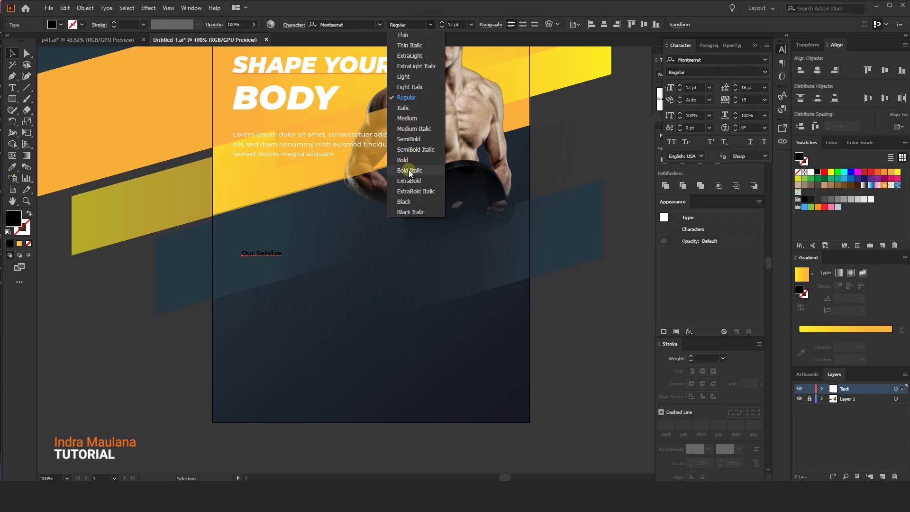
left_click(403, 201)
left_click_drag(252, 254, 248, 250)
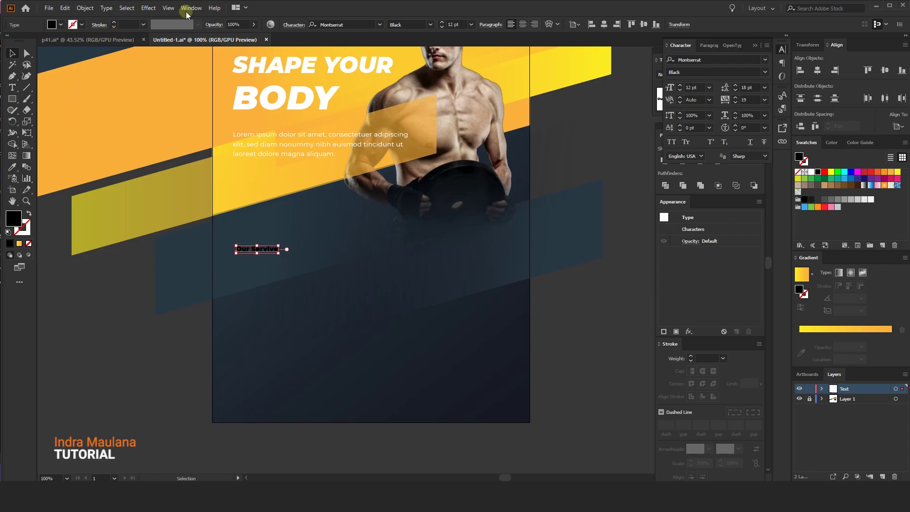
left_click(161, 8)
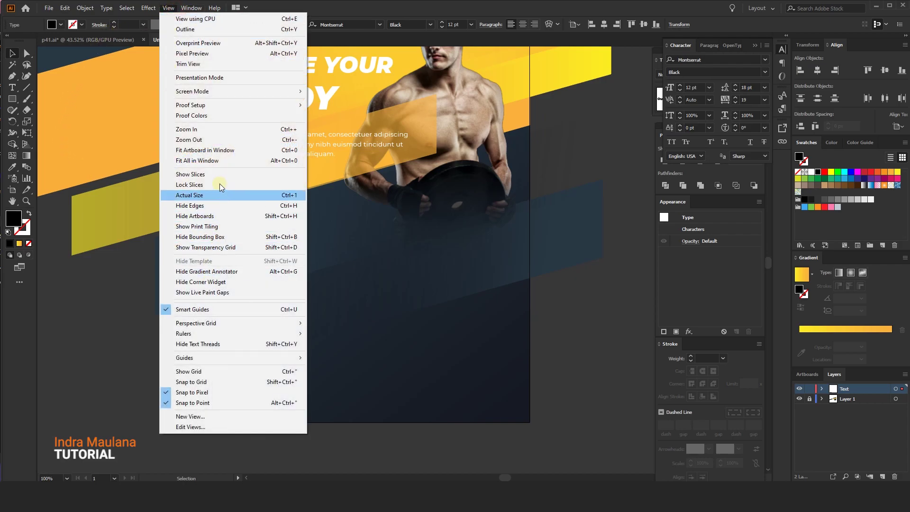
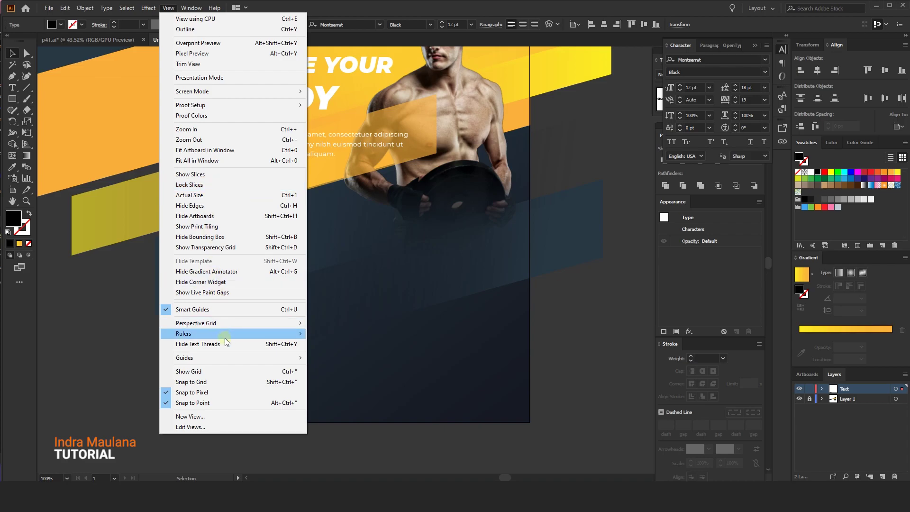
- Show rulers, add a vertical guide at the left text margin, and make 'Our Servive' white, nudged up
mouse_move(183, 334)
left_click(378, 333)
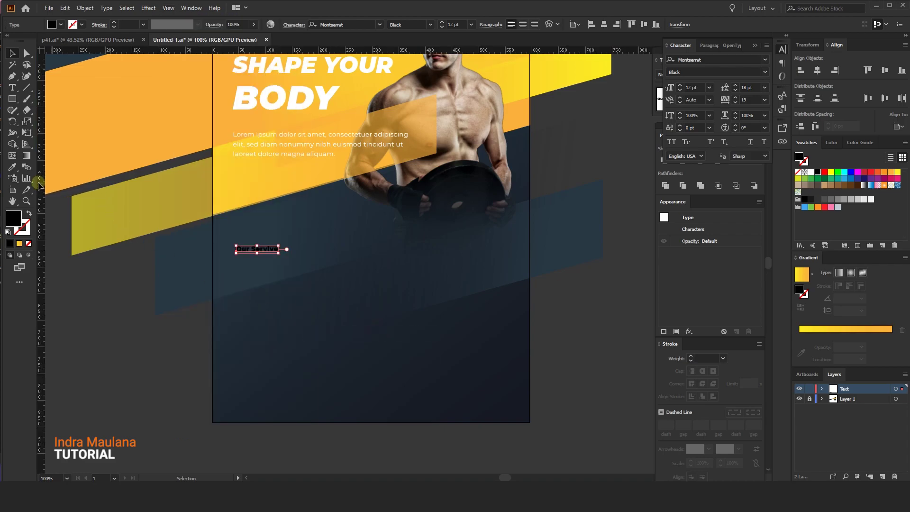
left_click_drag(224, 189, 234, 207)
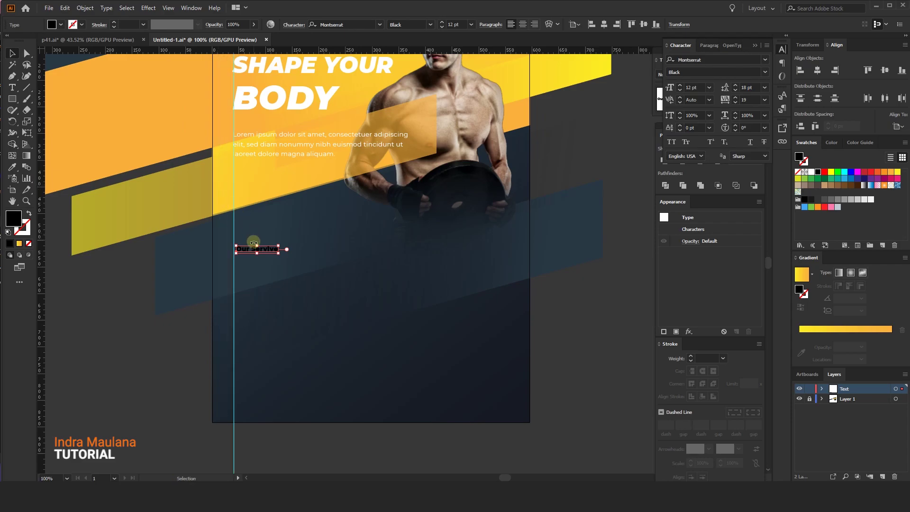
left_click(809, 172)
left_click_drag(253, 248, 318, 227)
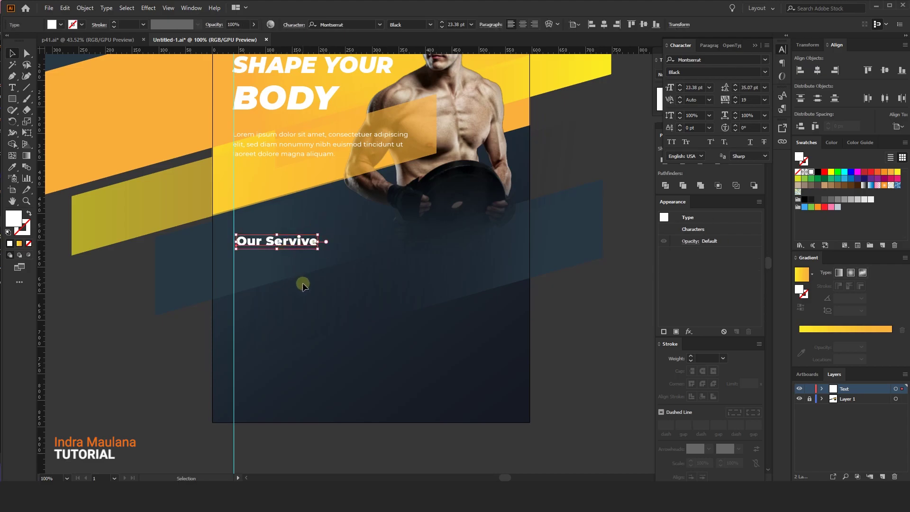
left_click(302, 285)
scroll(289, 251, "up", 1, "alt")
scroll(278, 252, "down", 1)
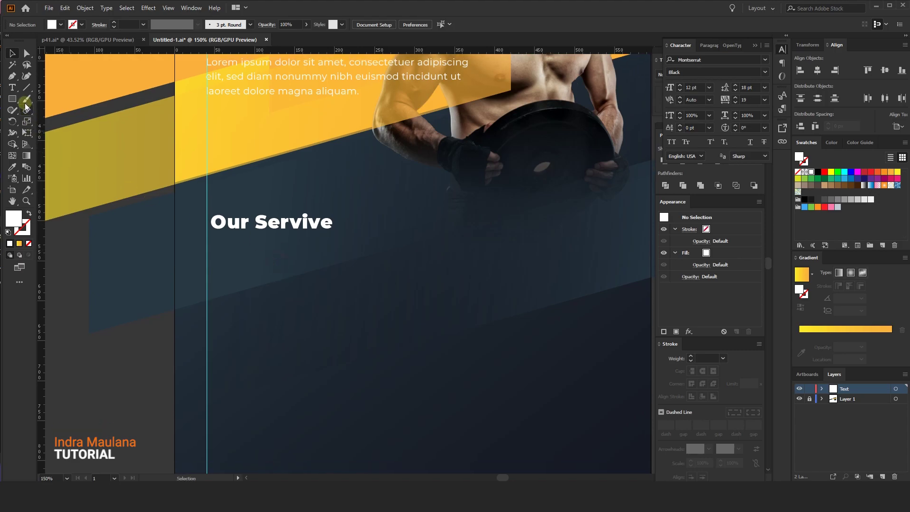
scroll(234, 239, "up", 1, "alt")
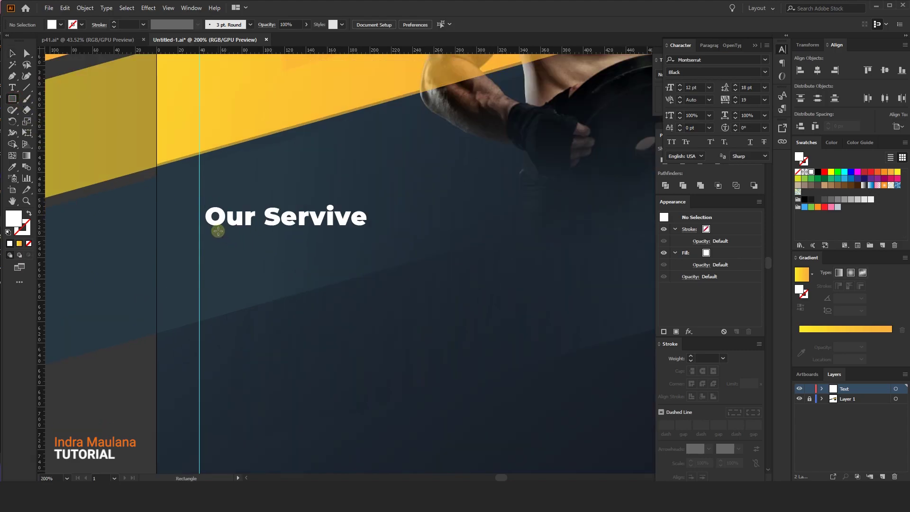
- Draw a thin bar beneath the 'Our Servive' heading and give it an orange fill from Swatches
left_click_drag(209, 236, 257, 245)
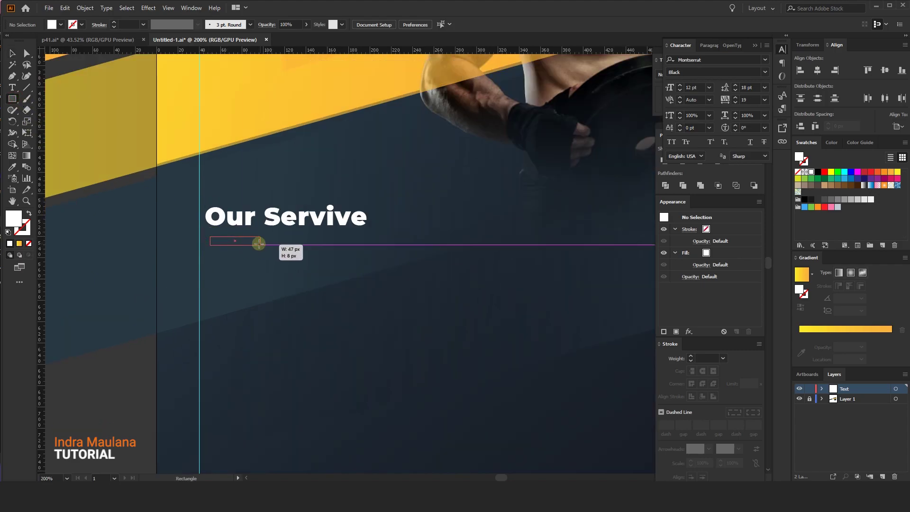
left_click(896, 172)
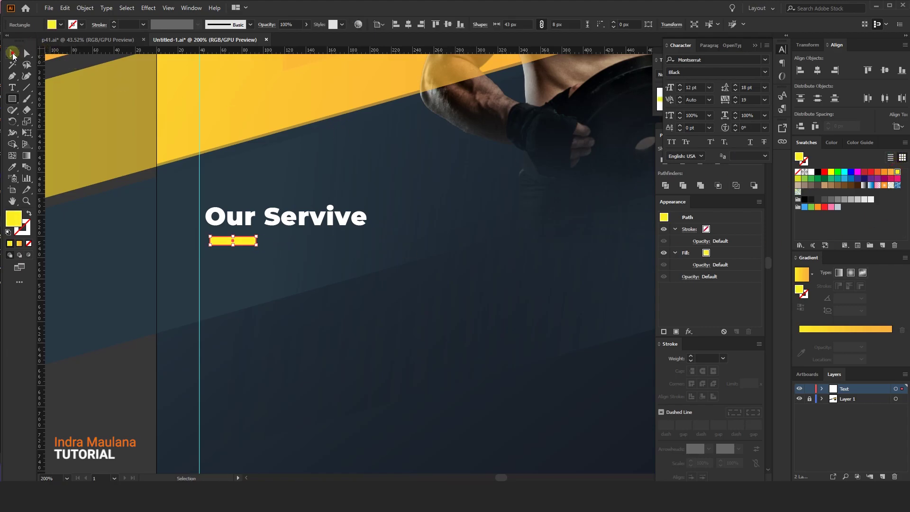
left_click(280, 304)
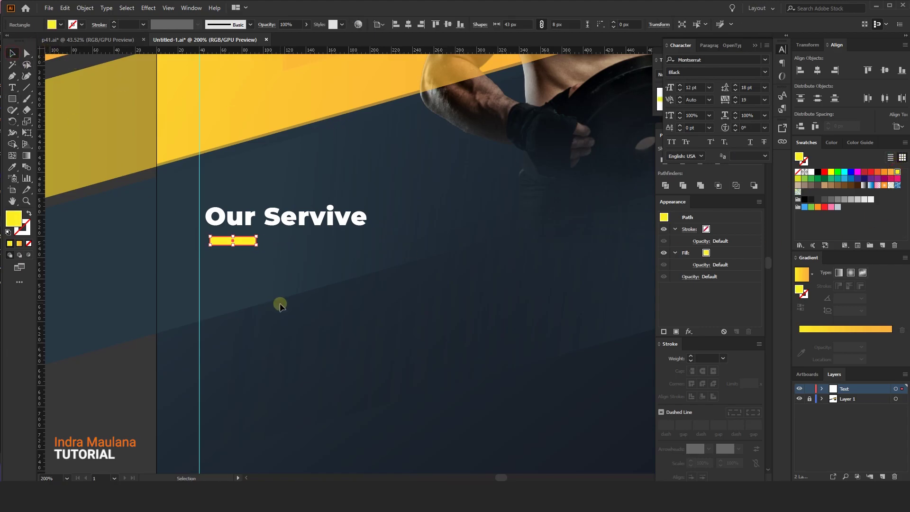
left_click(249, 244)
left_click(890, 172)
left_click(374, 284)
scroll(374, 285, "down", 1, "alt")
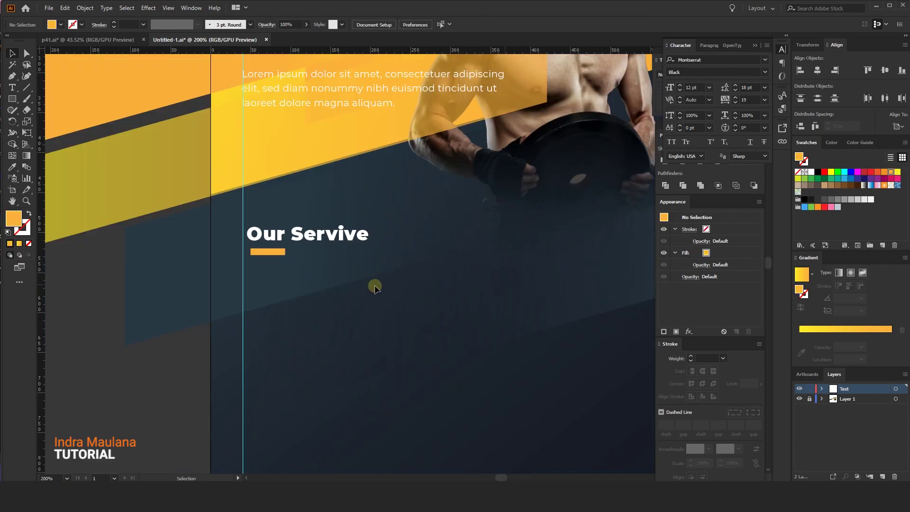
scroll(373, 289, "up", 1)
scroll(334, 276, "down", 1)
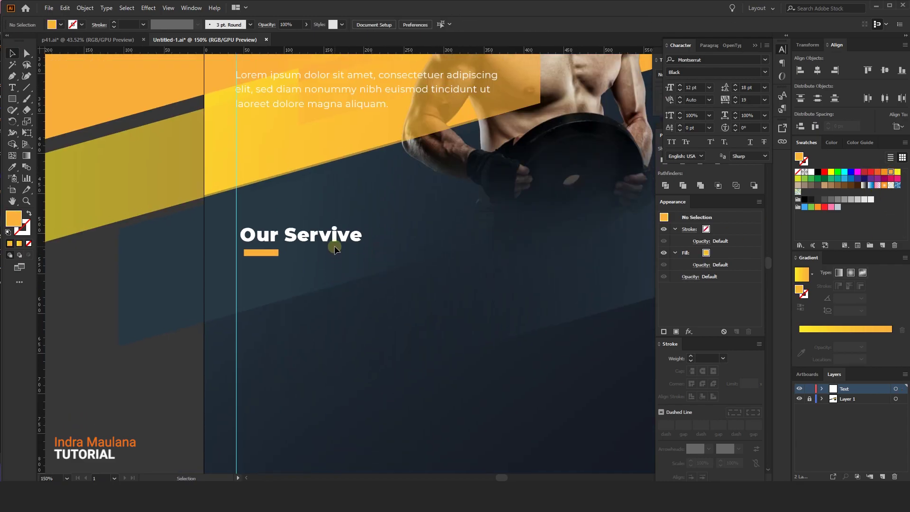
left_click_drag(348, 328, 347, 299)
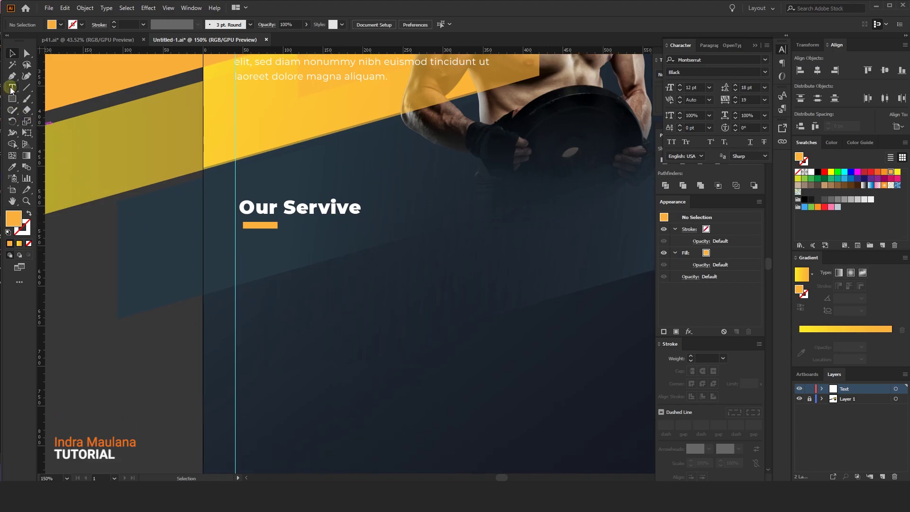
left_click(12, 53)
left_click(299, 221)
scroll(261, 246, "up", 1)
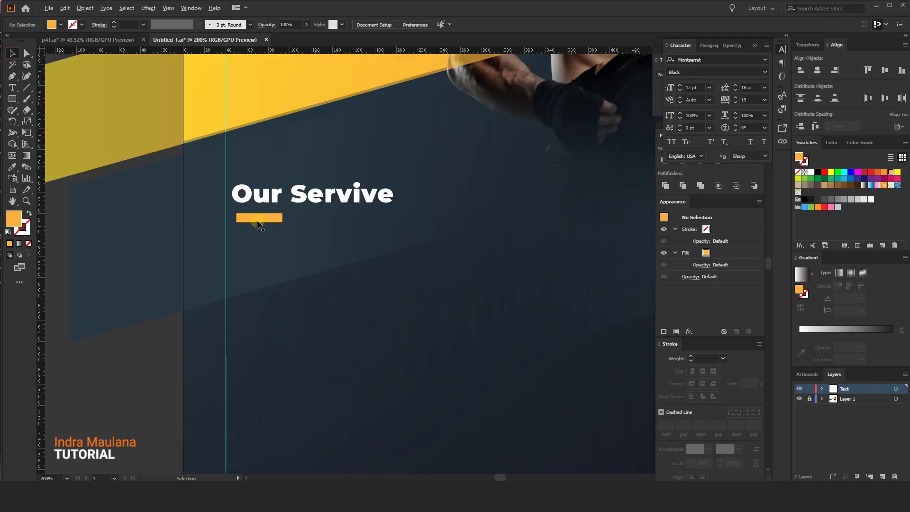
- Add a SemiBold 'Service name 01' text line just below the orange bar
left_click(14, 87)
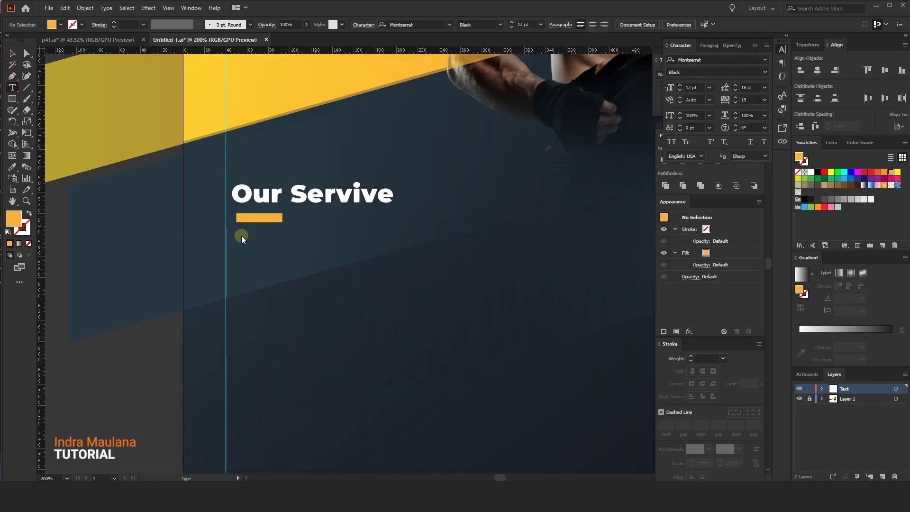
left_click(244, 241)
type("Se")
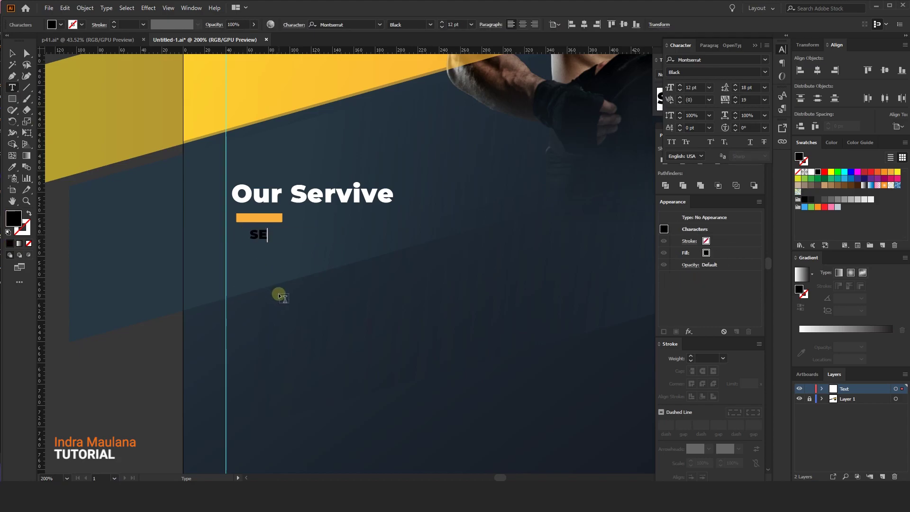
type("rvice name 01")
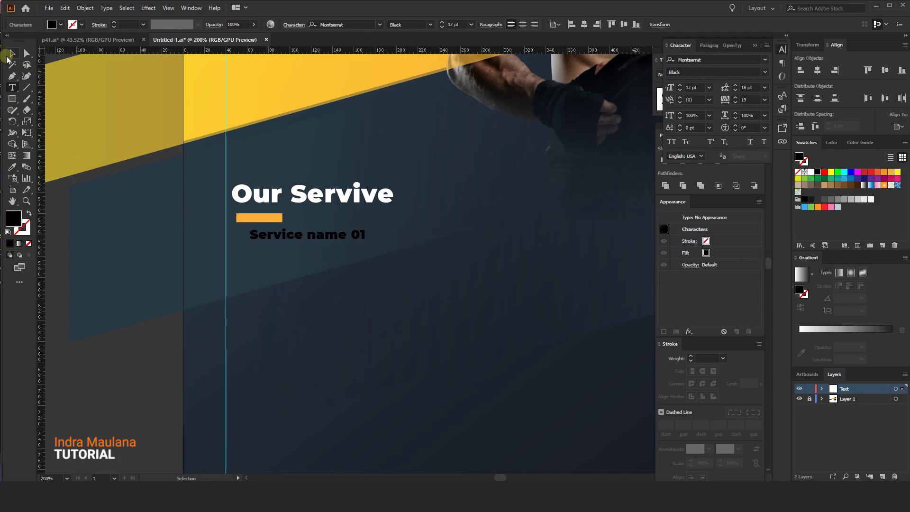
left_click(9, 55)
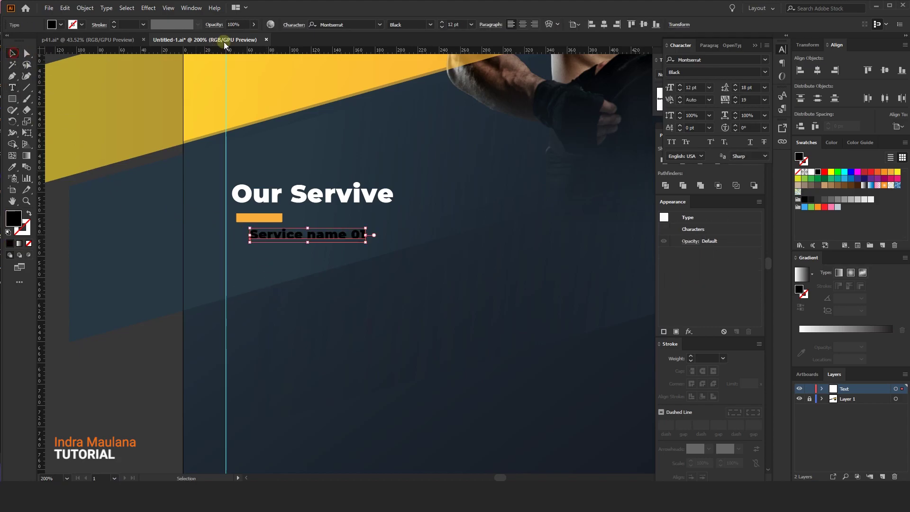
left_click(430, 25)
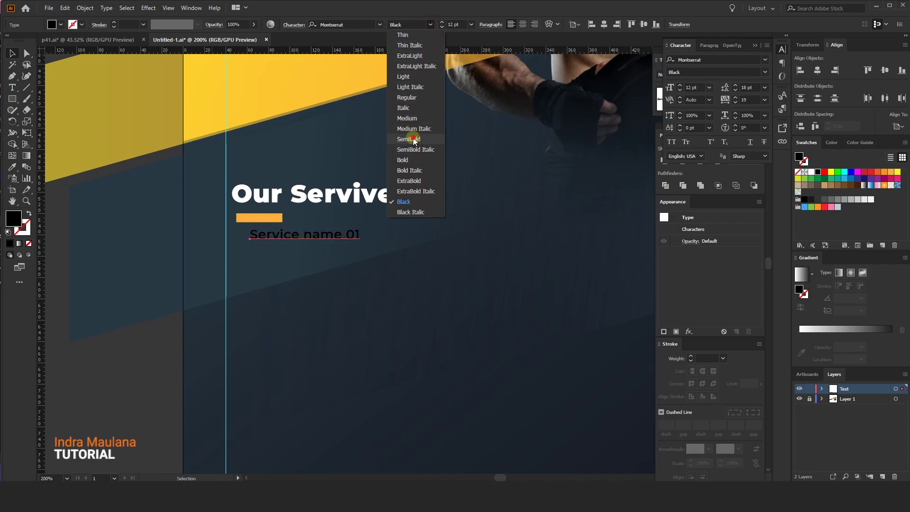
left_click(413, 140)
left_click_drag(315, 236, 319, 248)
- Draw a small 18×18 square below the service name with the Rectangle tool (M)
key("m")
mouse_move(305, 284)
left_mouse_down()
mouse_move(334, 301)
mouse_move(323, 302)
left_mouse_up()
scroll(322, 302, "up", 1)
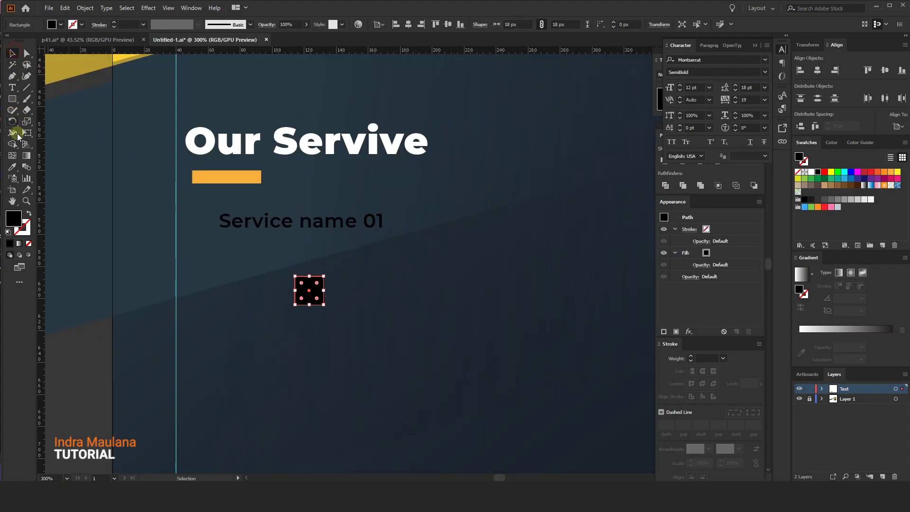
- Turn the square into a 2 pt orange outline using the bar's colour
left_click(13, 166)
left_click(198, 177)
left_click(12, 53)
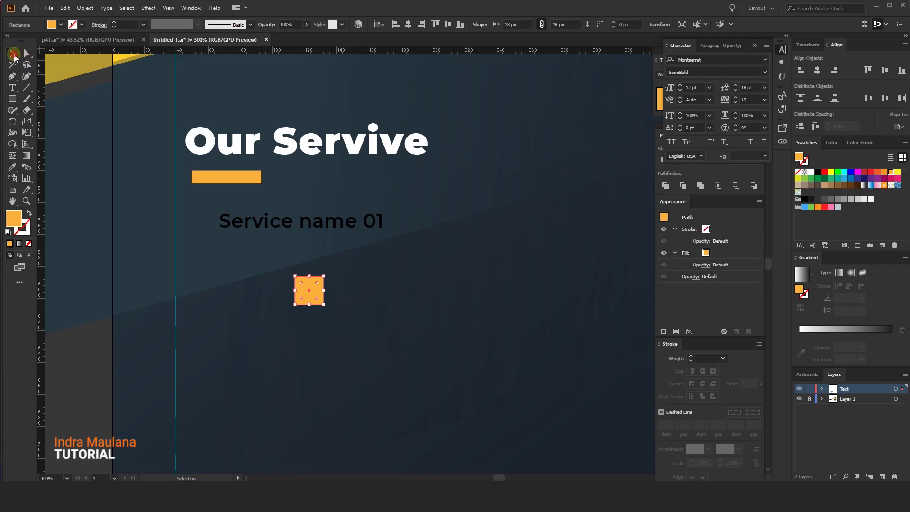
left_click(27, 217)
scroll(306, 293, "up", 1)
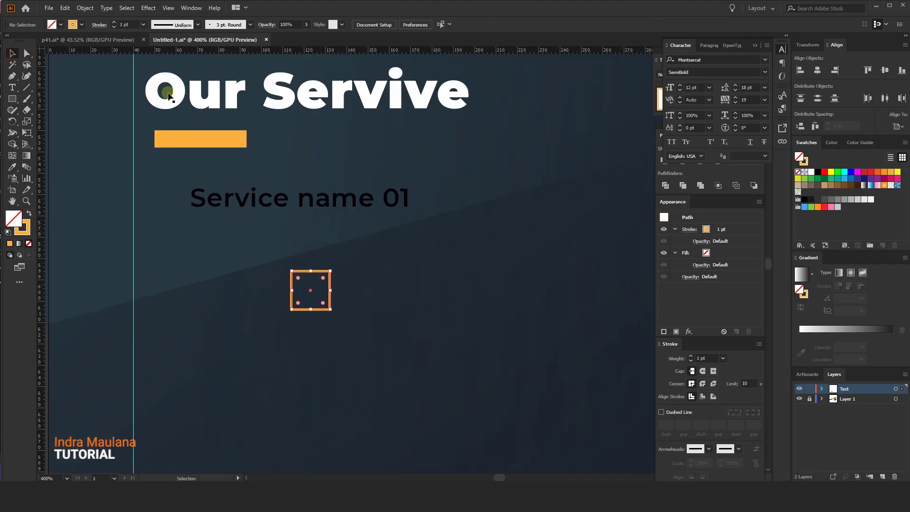
left_click(114, 22)
left_click(372, 255)
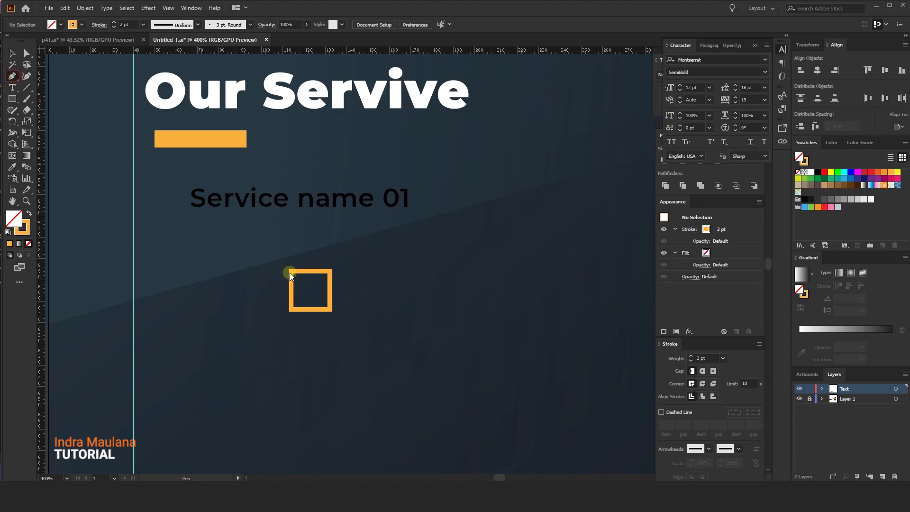
- Draw an orange check mark through the square and select both shapes
left_click(311, 291)
left_click(359, 260)
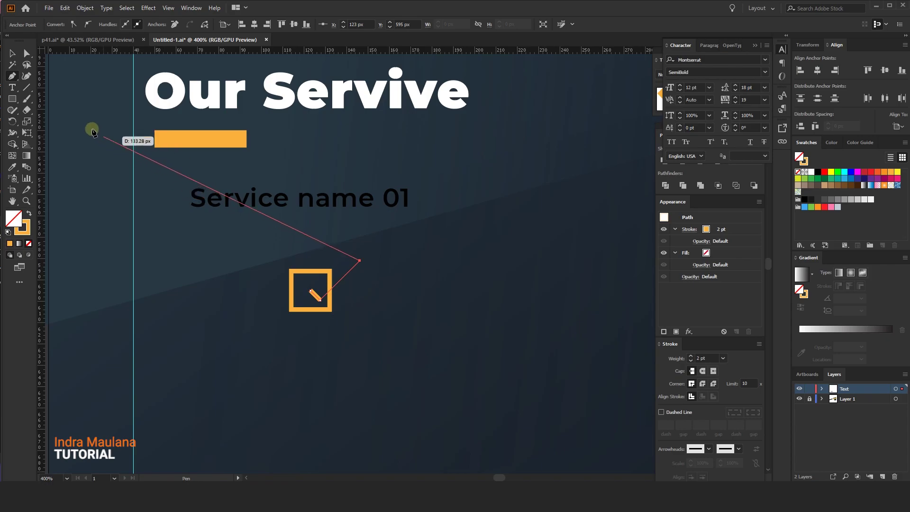
left_click(12, 53)
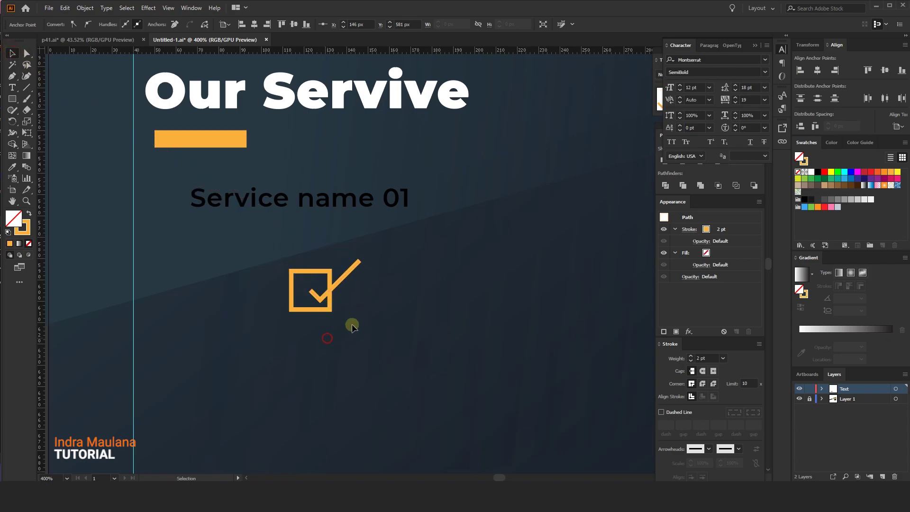
left_click_drag(349, 325, 283, 258)
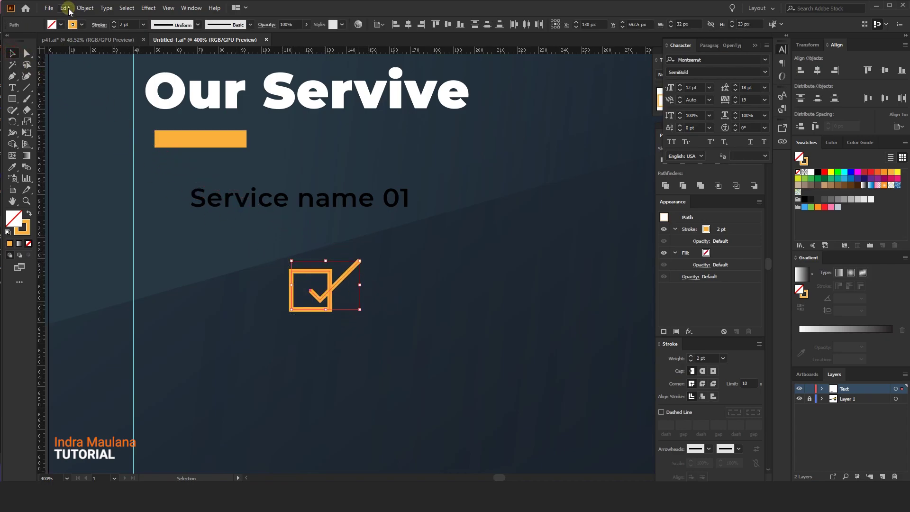
- Outline the strokes and give the check mark a 2 px offset path
left_click(85, 8)
mouse_move(95, 233)
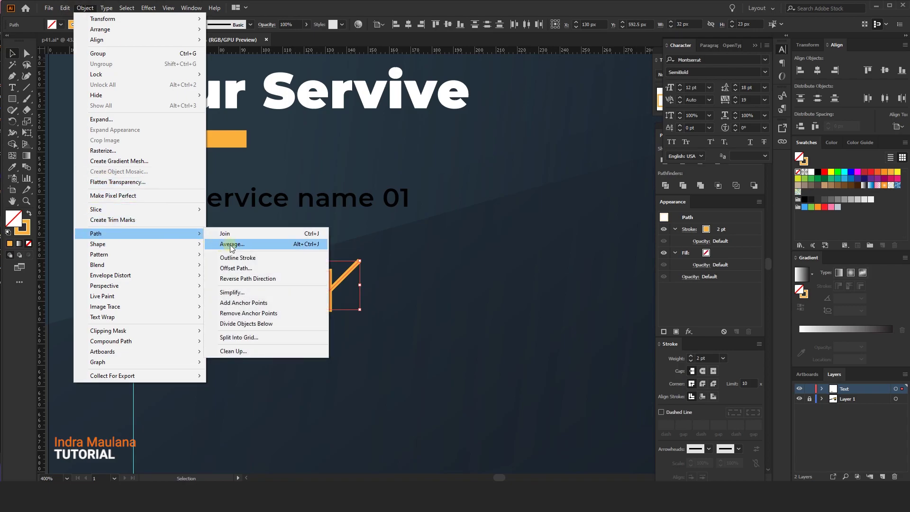
left_click(237, 257)
left_click(386, 345)
left_click(332, 285)
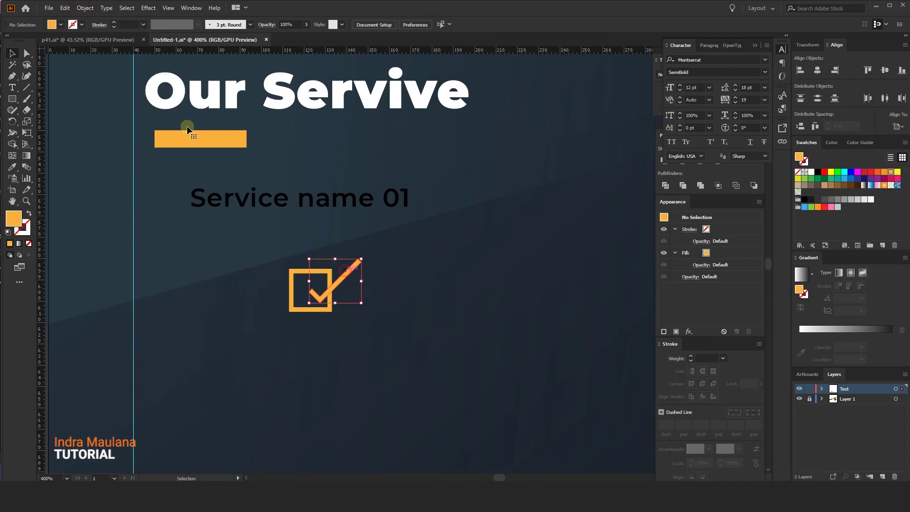
left_click(90, 11)
mouse_move(95, 233)
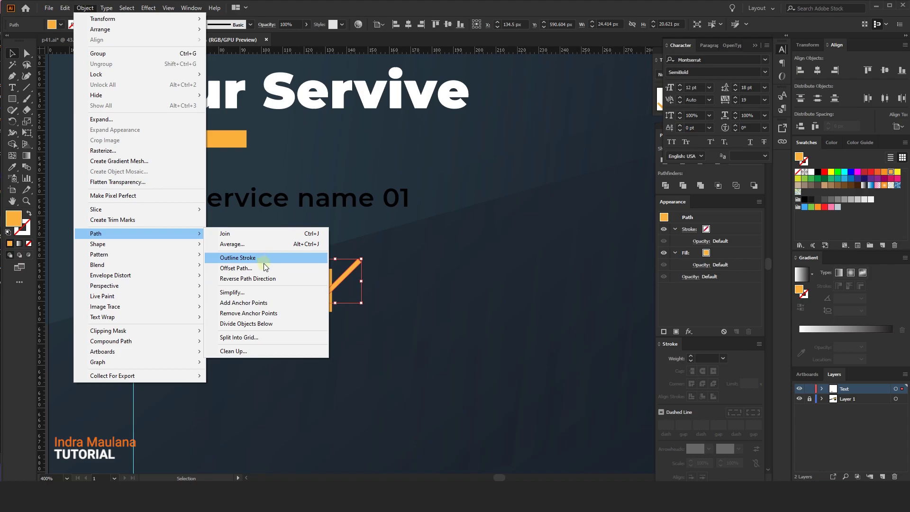
left_click(264, 268)
left_click(396, 270)
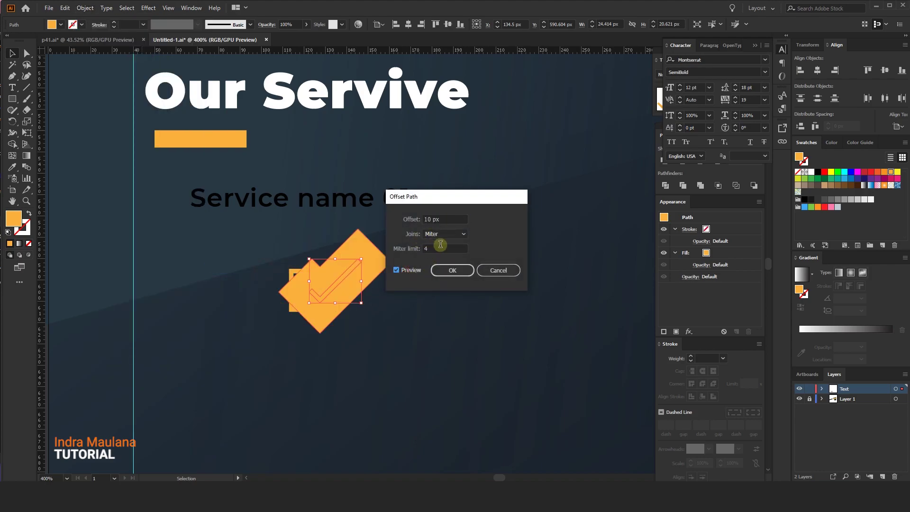
double_click(440, 219)
type("2")
left_click(439, 271)
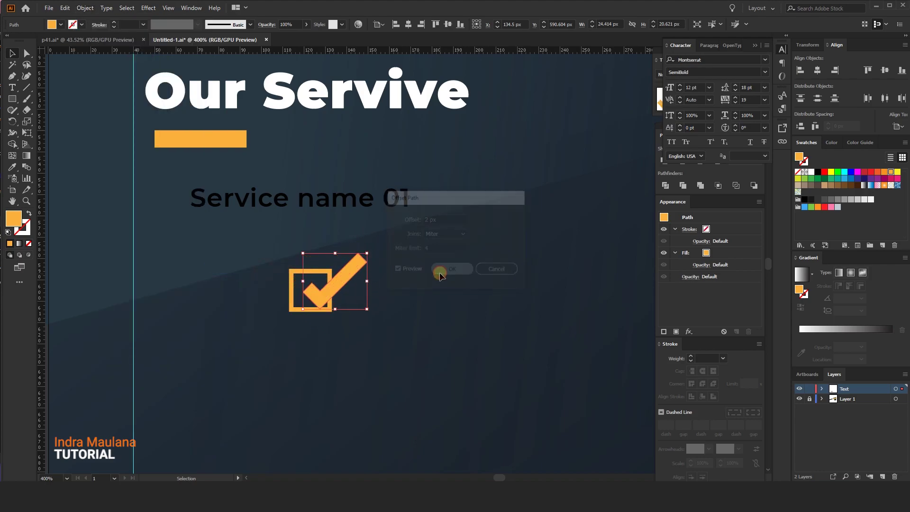
- Cut the offset check out of the box with Pathfinder Minus Front
left_click(310, 268, "shift")
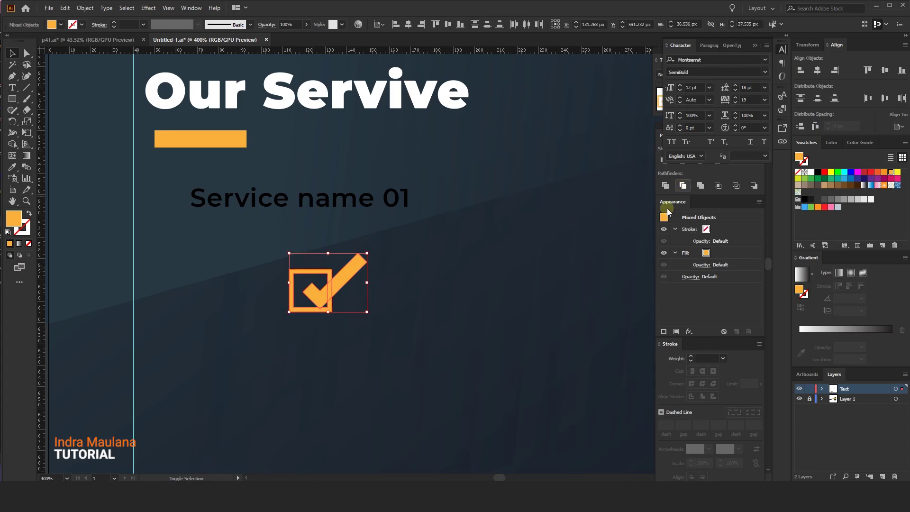
left_click(673, 173)
left_click(681, 160)
left_click(421, 257)
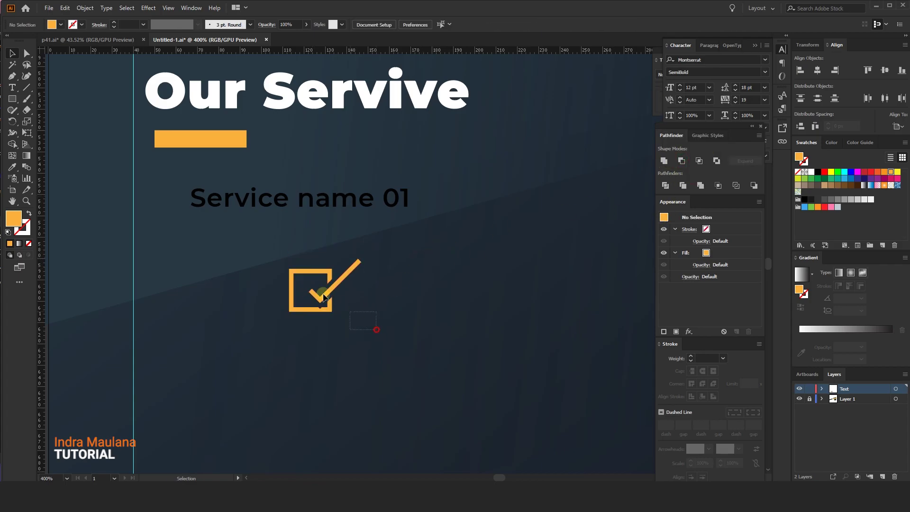
left_click(323, 297)
scroll(327, 313, "up", 2)
- Delete the stray bottom anchor of the check and group the icon artwork
left_click(12, 75)
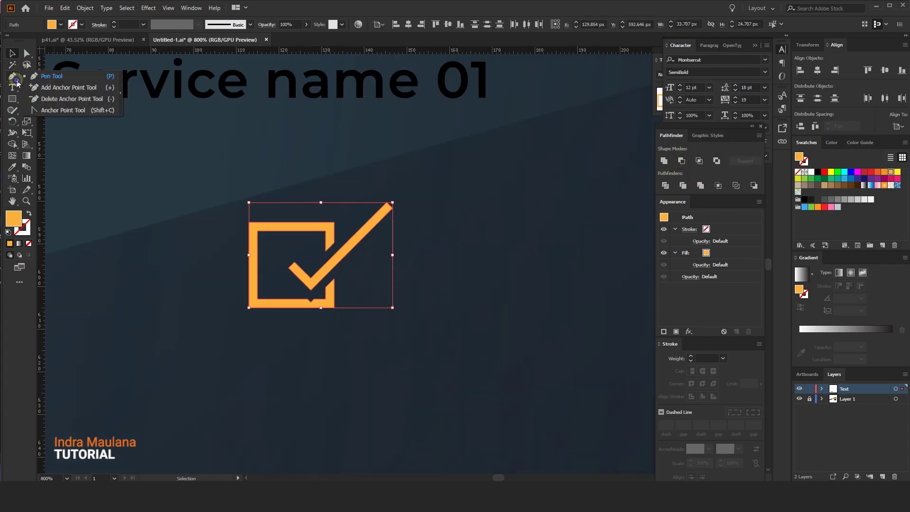
left_click(52, 96)
left_click(309, 302)
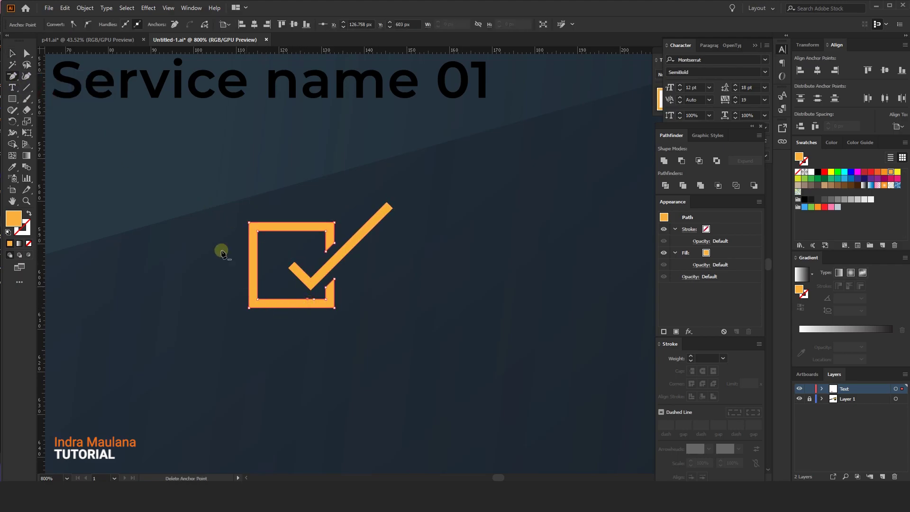
left_click(13, 53)
right_click(324, 248)
left_click(487, 370)
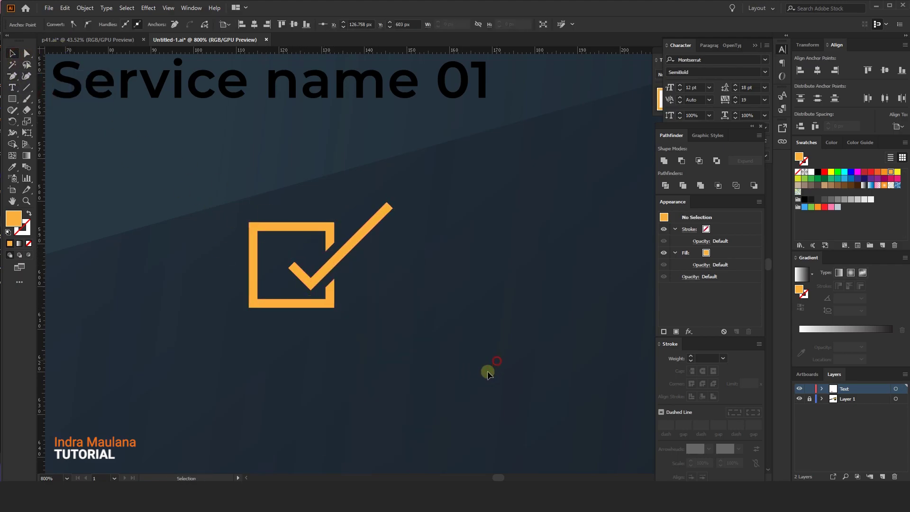
left_click(261, 227)
right_click(295, 234)
left_click(320, 292)
left_click(408, 346)
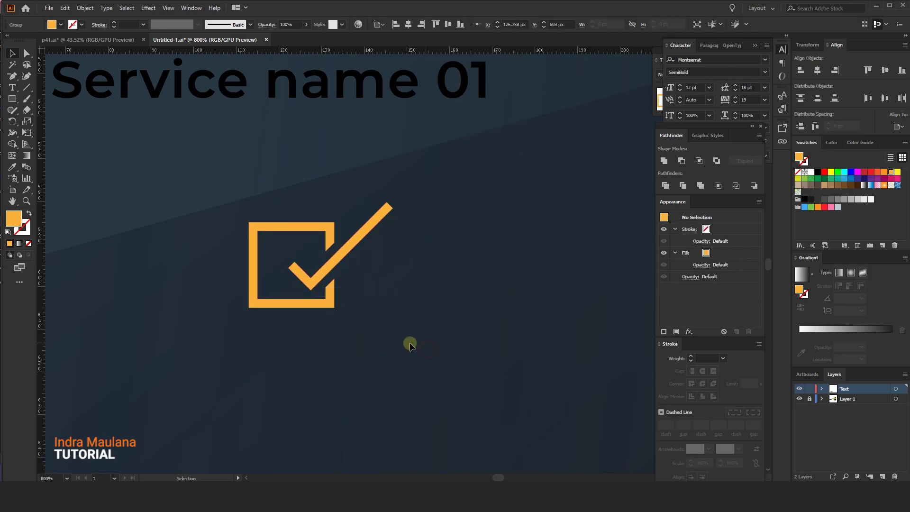
- Make 'Service name 01' white and place the check icon to its left
scroll(408, 345, "down", 4)
left_click(386, 279)
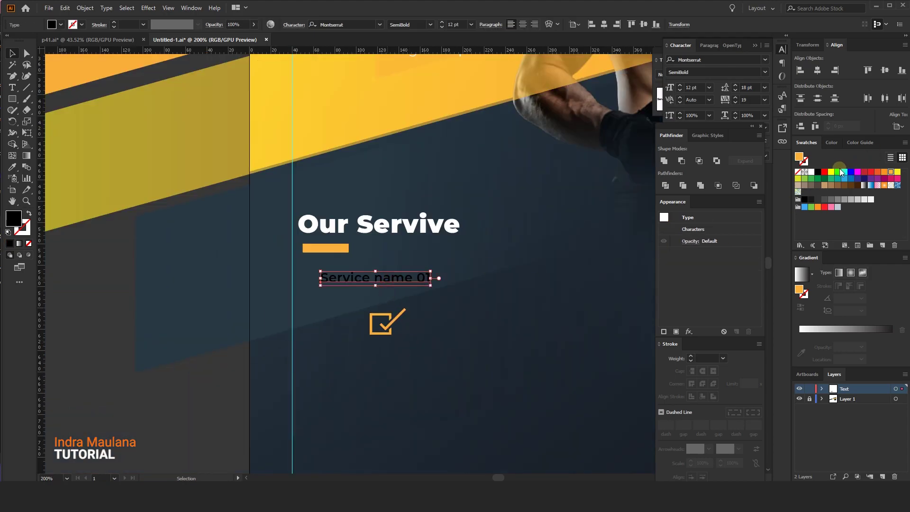
left_click(810, 172)
left_click(353, 321)
mouse_move(372, 312)
left_mouse_down()
mouse_move(297, 271)
mouse_move(357, 281)
left_mouse_up()
left_click(349, 279, "shift")
left_click(351, 314)
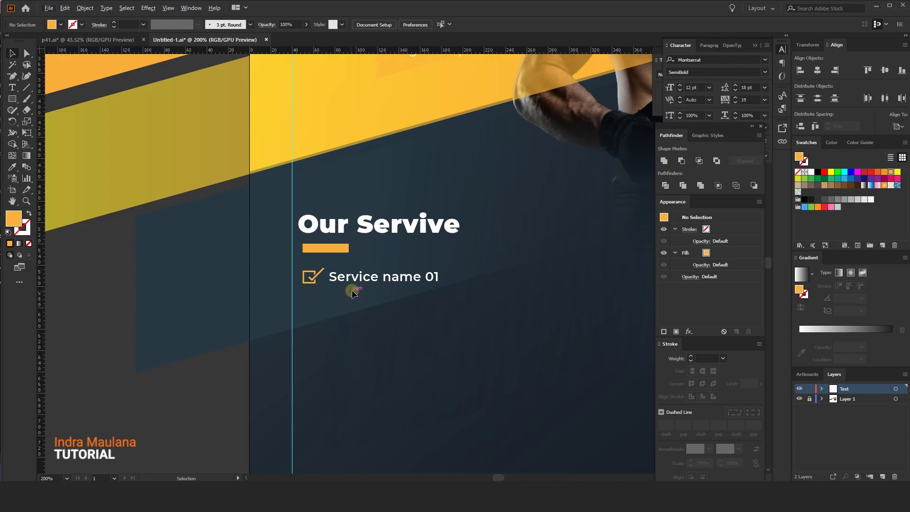
left_click_drag(454, 338, 417, 326)
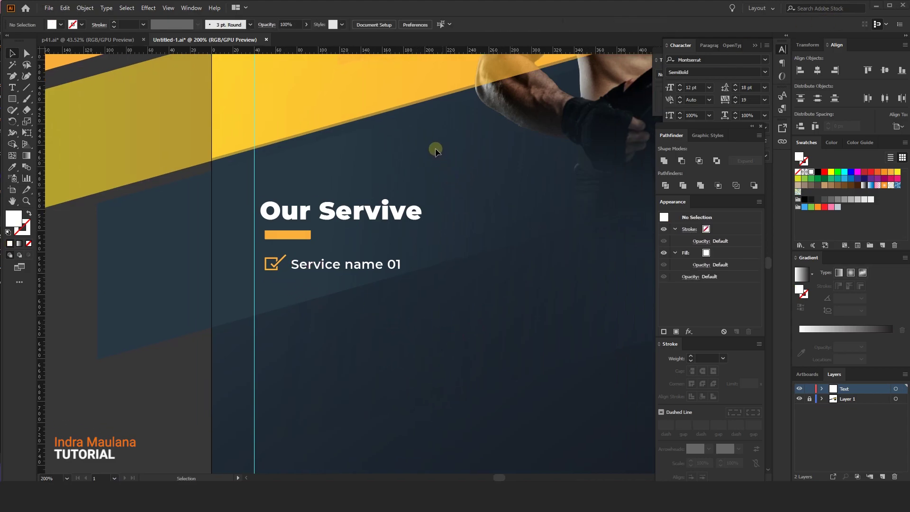
key("ctrl+minus")
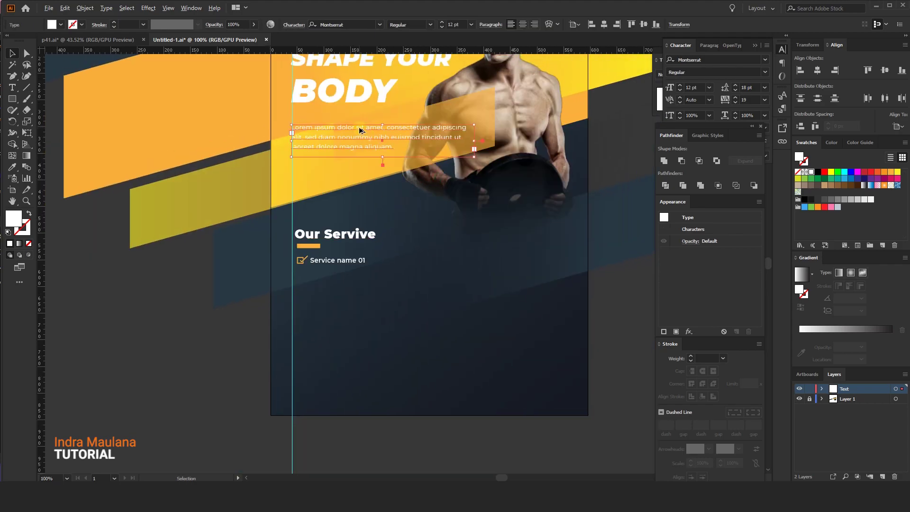
- Copy the Lorem ipsum paragraph under the heading, trim its end, narrow the frame, and set 8 pt
mouse_move(362, 130)
left_mouse_down()
mouse_move(353, 266)
mouse_move(318, 269)
left_mouse_up()
key("ctrl+plus")
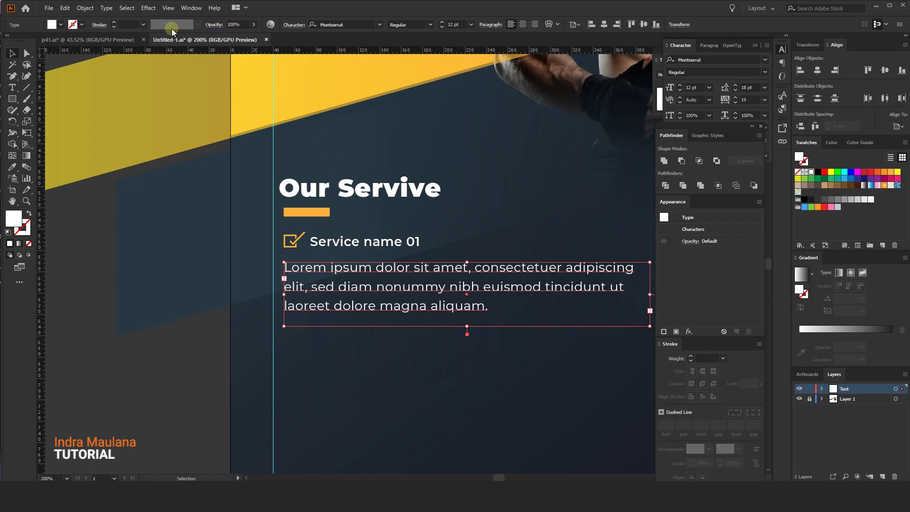
left_click(442, 27)
left_click(442, 27)
left_click(442, 27)
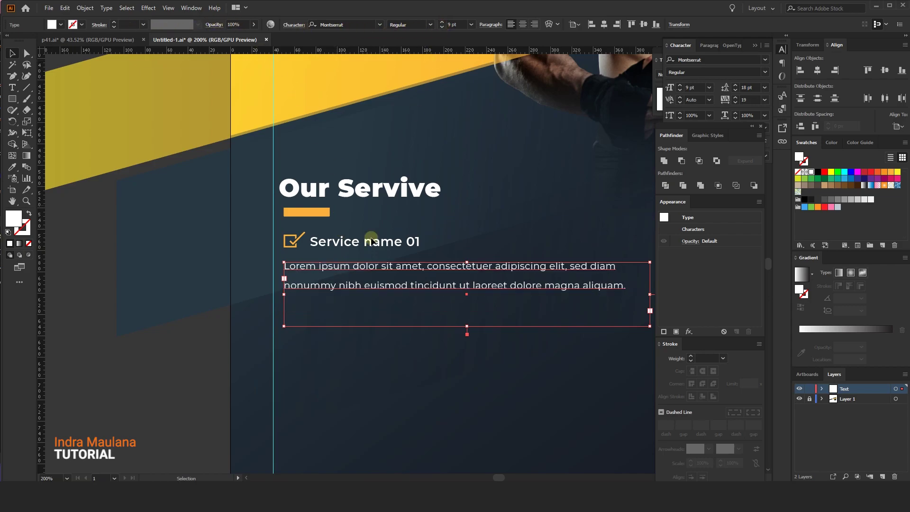
left_click_drag(443, 258, 396, 252)
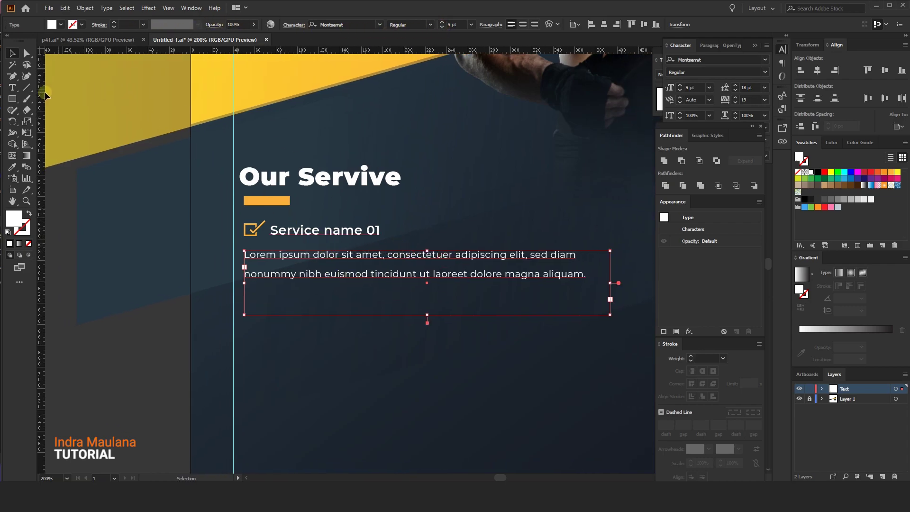
left_click(13, 87)
left_click_drag(588, 274, 334, 275)
key("BackSpace")
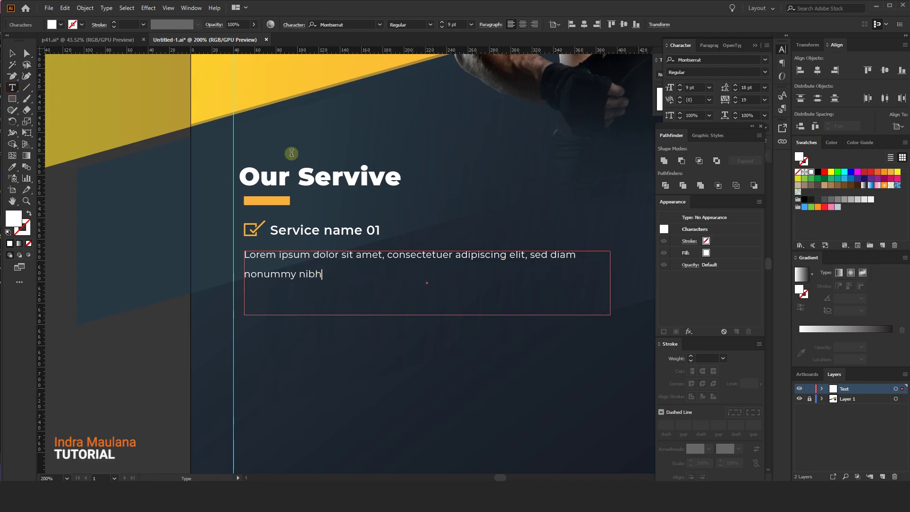
left_click(11, 54)
left_click_drag(610, 283, 403, 269)
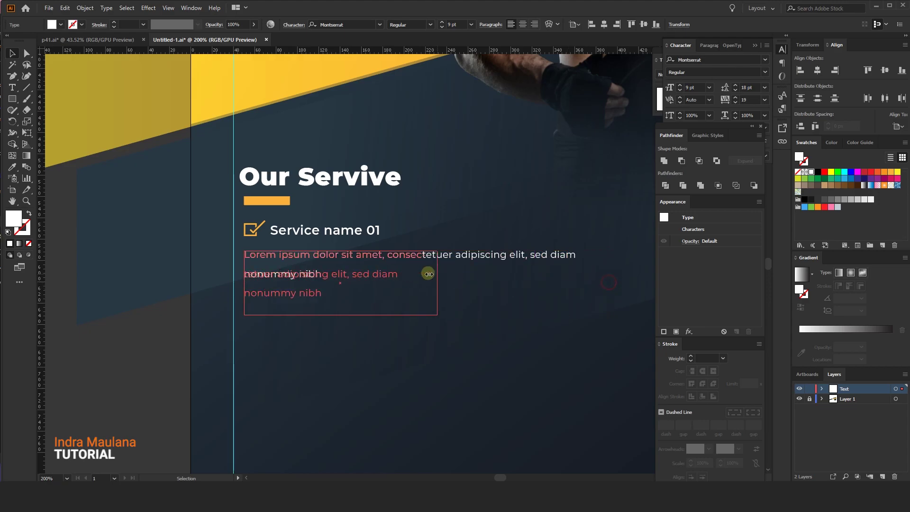
left_click_drag(325, 313, 325, 305)
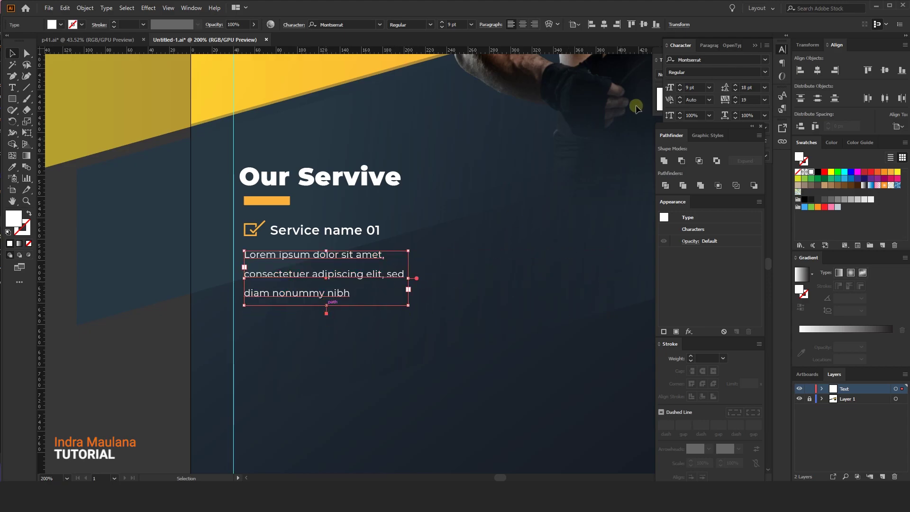
left_click(442, 27)
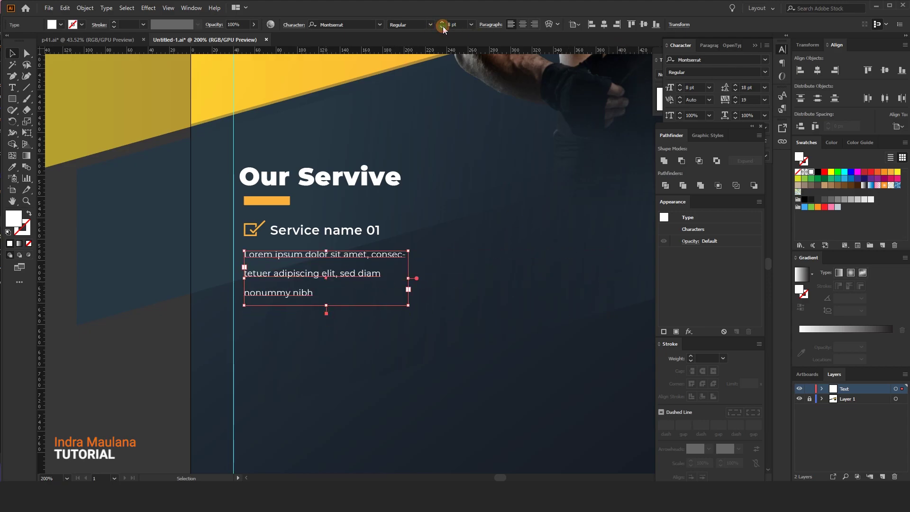
- Delete extra words so the text ends at 'adipiscing elit,' and fit the frame to two lines
left_click(12, 89)
left_click_drag(315, 292, 356, 273)
key("BackSpace")
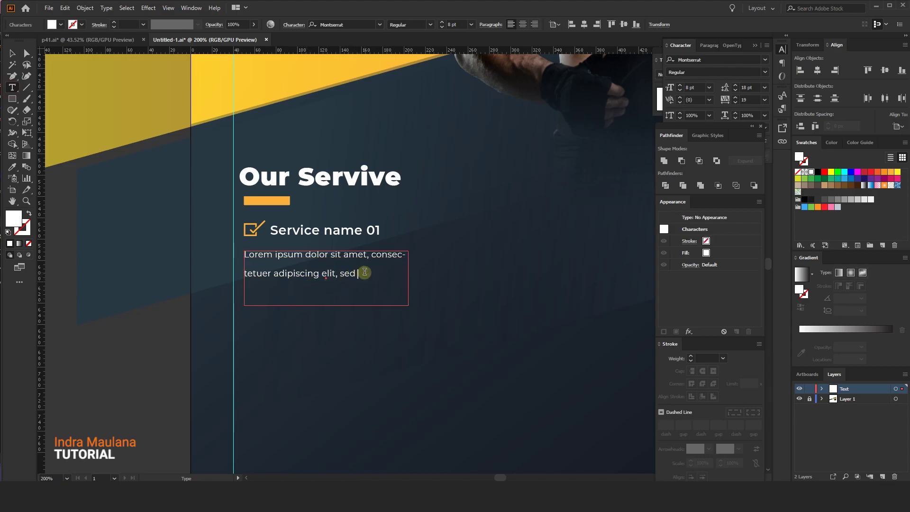
key("BackSpace")
key("BackSpace")
key("BackSpace")
left_click(16, 56)
left_click(403, 297)
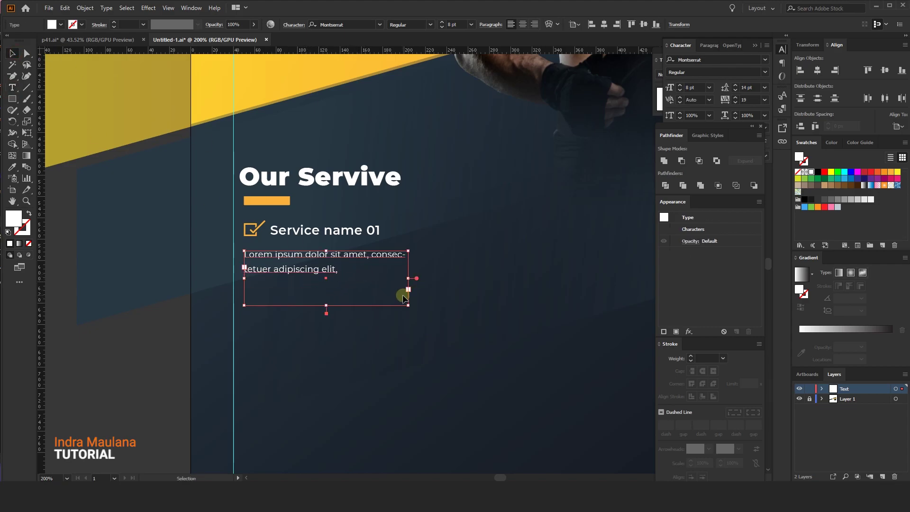
mouse_move(326, 305)
left_mouse_down()
mouse_move(326, 283)
mouse_move(327, 296)
left_mouse_up()
left_click(346, 299)
- Position the description directly under the heading, aligned with its text
key("ctrl+1")
key("ctrl+equal")
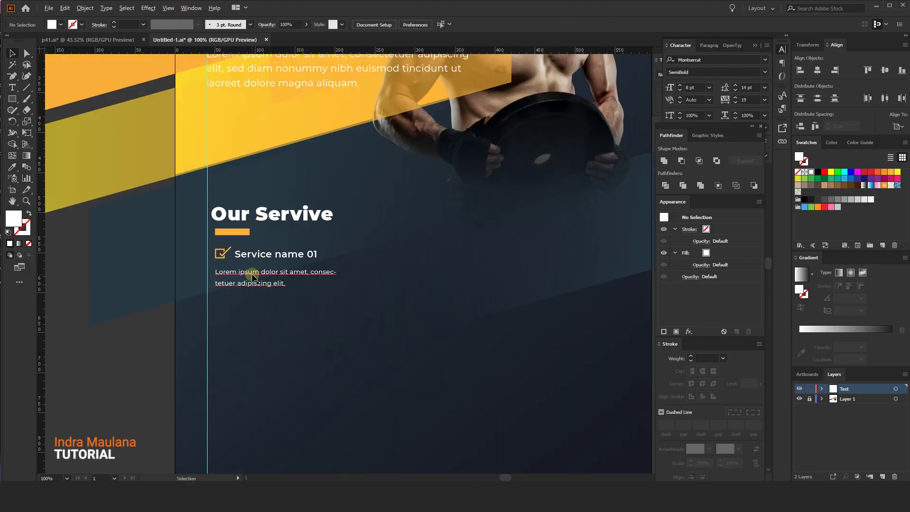
left_click_drag(252, 274, 272, 274)
left_click_drag(320, 357, 308, 343)
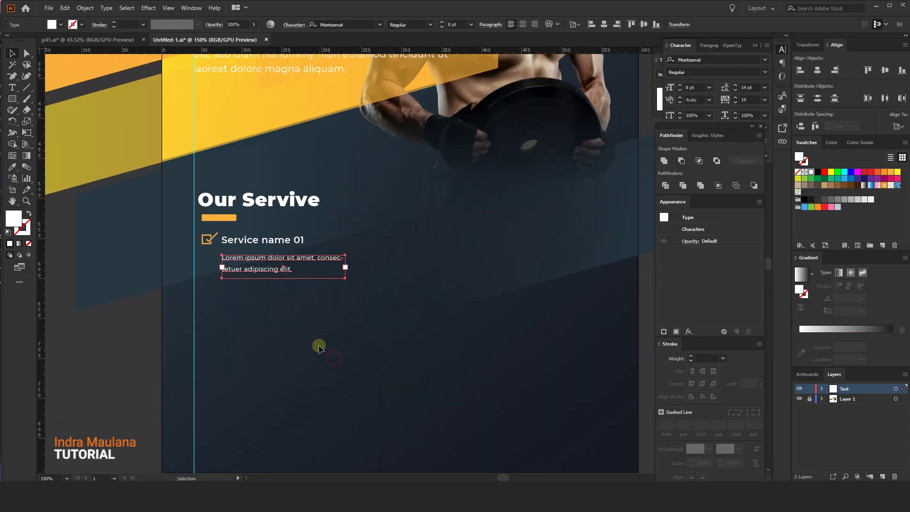
left_click(291, 260)
left_click(382, 323)
key("ctrl+minus")
key("ctrl+minus")
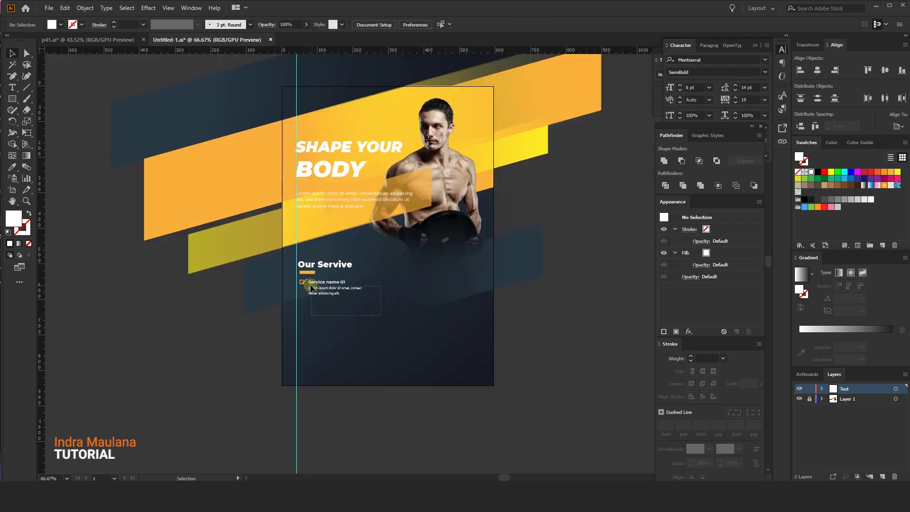
- Adjust the description's frame and font size, and make the 'Service name 01' heading Bold
left_click(311, 287)
mouse_move(379, 314)
left_mouse_down()
mouse_move(374, 293)
mouse_move(382, 292)
mouse_move(330, 276)
mouse_move(284, 292)
left_mouse_up()
left_click(442, 27)
left_click(308, 268)
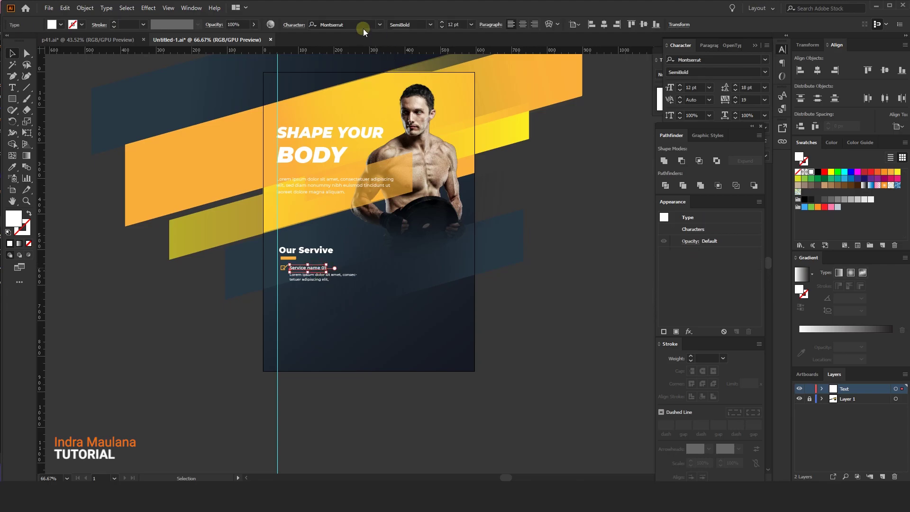
left_click(429, 25)
left_click(407, 160)
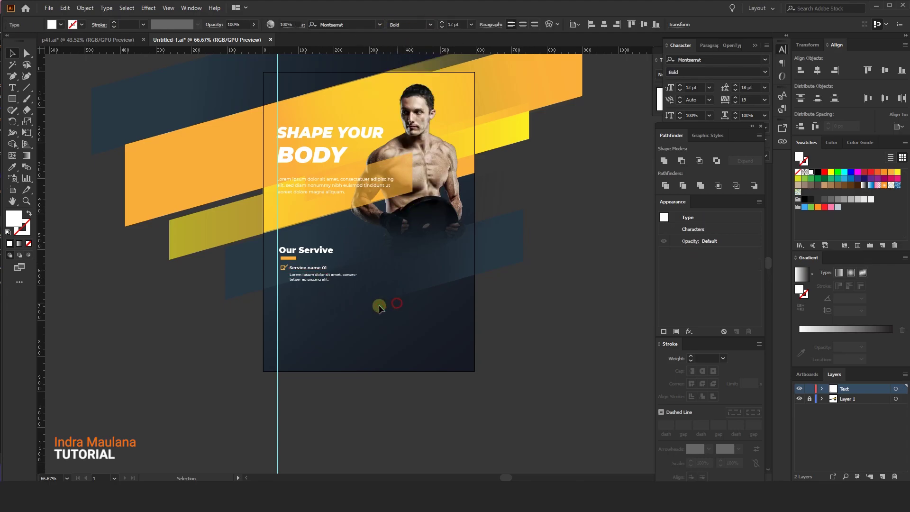
left_click(379, 305)
scroll(312, 269, "up", 1)
- Group the icon, heading and description, and duplicate the group into three stacked items
left_click(313, 269)
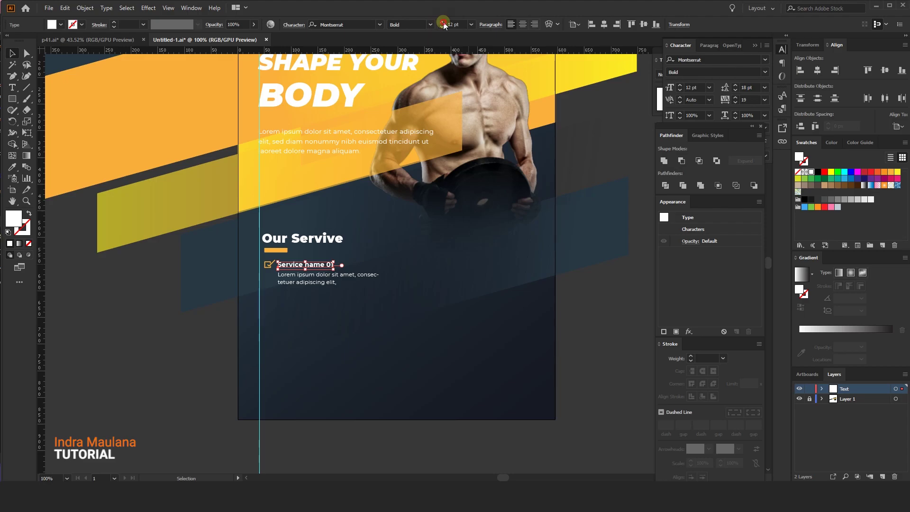
left_click(388, 319)
left_click_drag(365, 311, 253, 261)
right_click(291, 276)
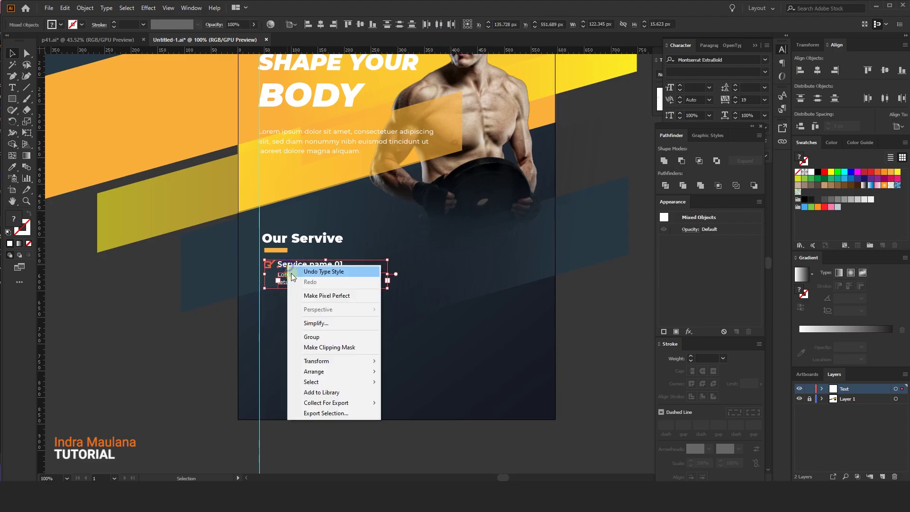
left_click(342, 336)
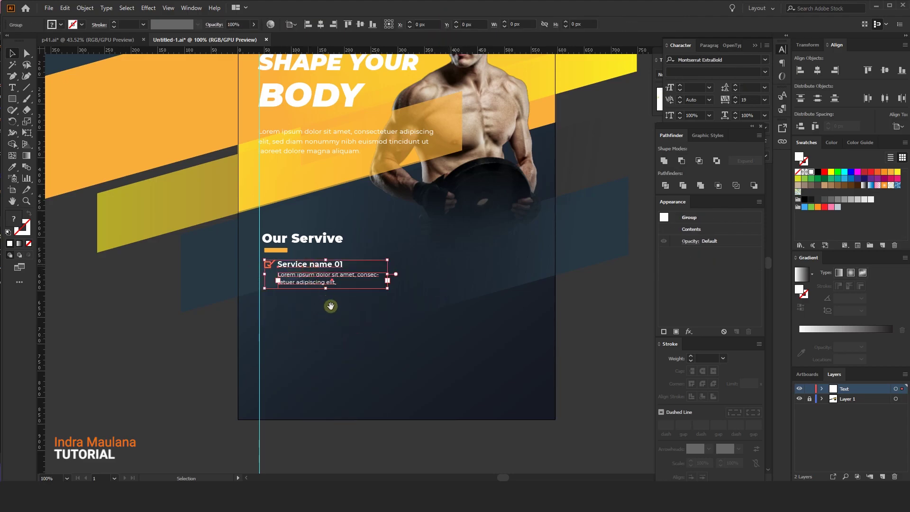
mouse_move(331, 306)
left_mouse_down()
mouse_move(306, 268)
mouse_move(290, 277)
left_mouse_up()
key("ctrl+d")
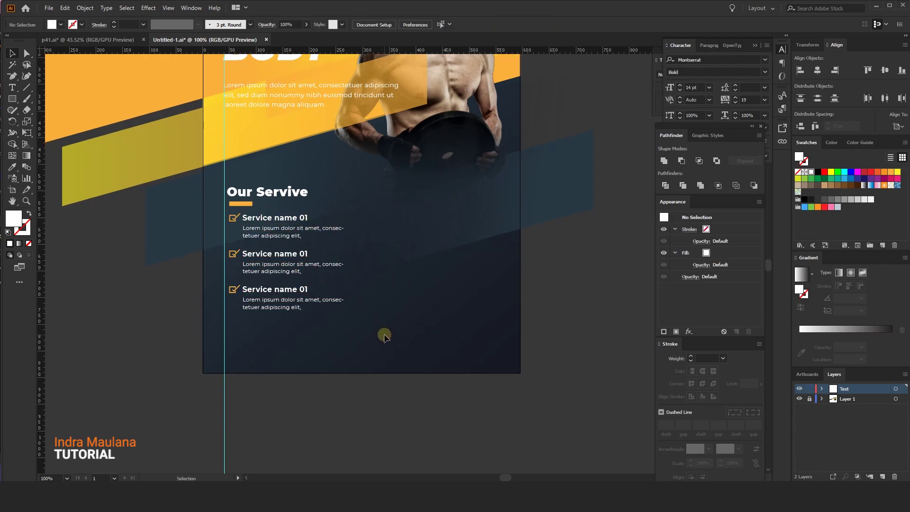
- Undo the extra service copy and re-duplicate the service item twice further down
key("ctrl+z")
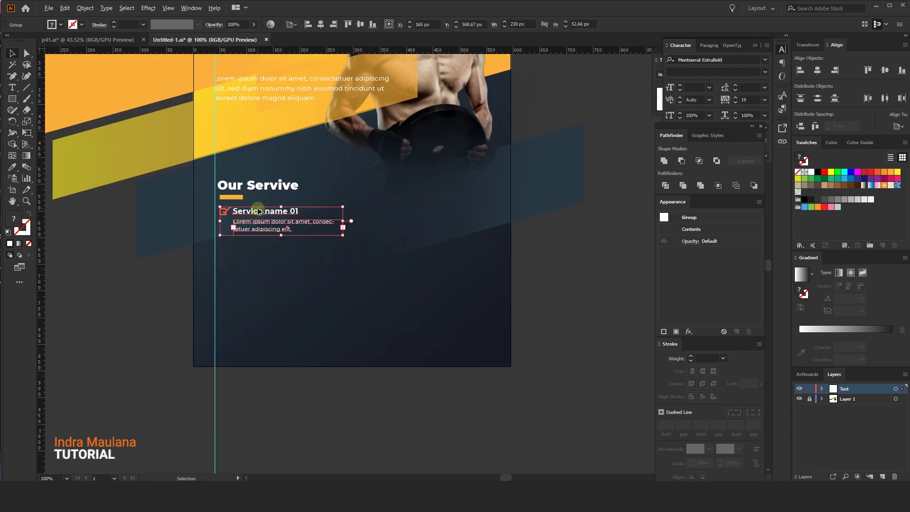
left_click_drag(258, 221, 258, 265)
key("ctrl+d")
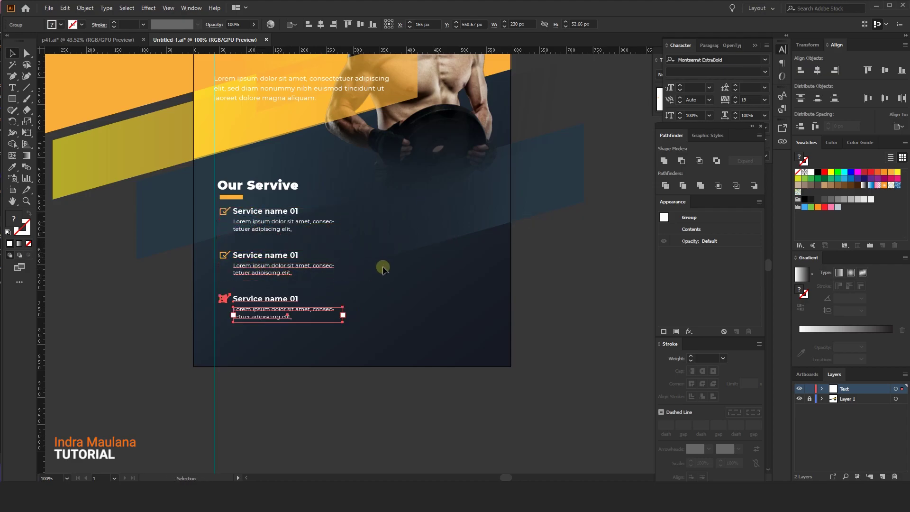
left_click(381, 266)
- Make the orange bar under Our Servive much thinner
key("ctrl+minus")
key("ctrl+minus")
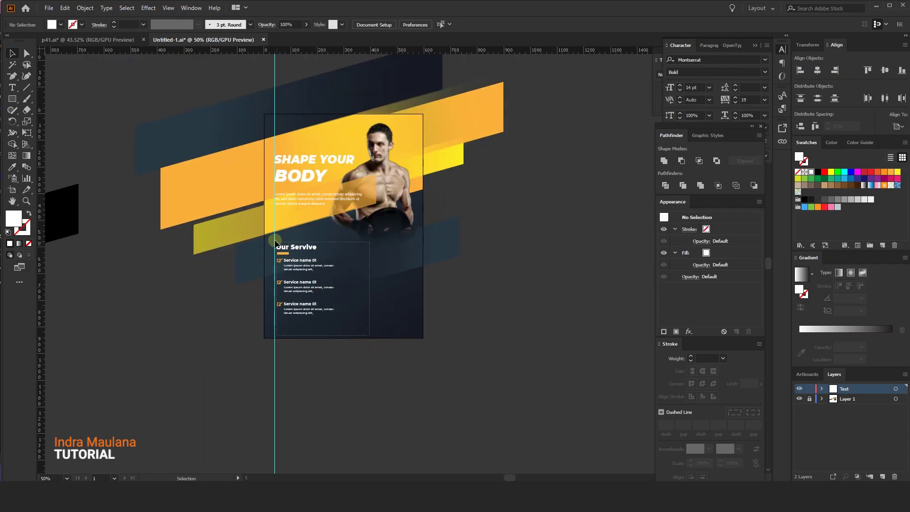
left_click_drag(275, 241, 348, 326)
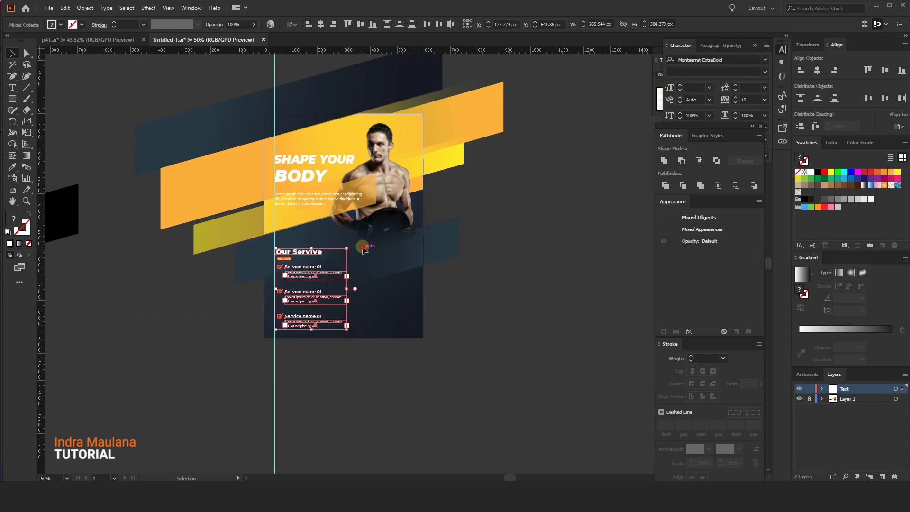
left_click(360, 251)
key("ctrl+plus")
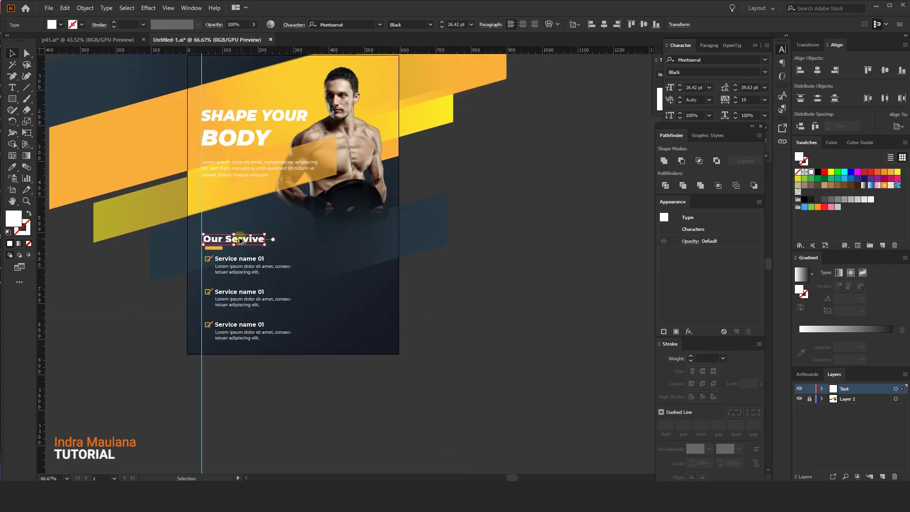
key("ctrl+plus")
key("ctrl+plus")
left_click(243, 256)
key("ctrl+plus")
key("ctrl+plus")
key("ctrl+plus")
left_click_drag(242, 263, 242, 250)
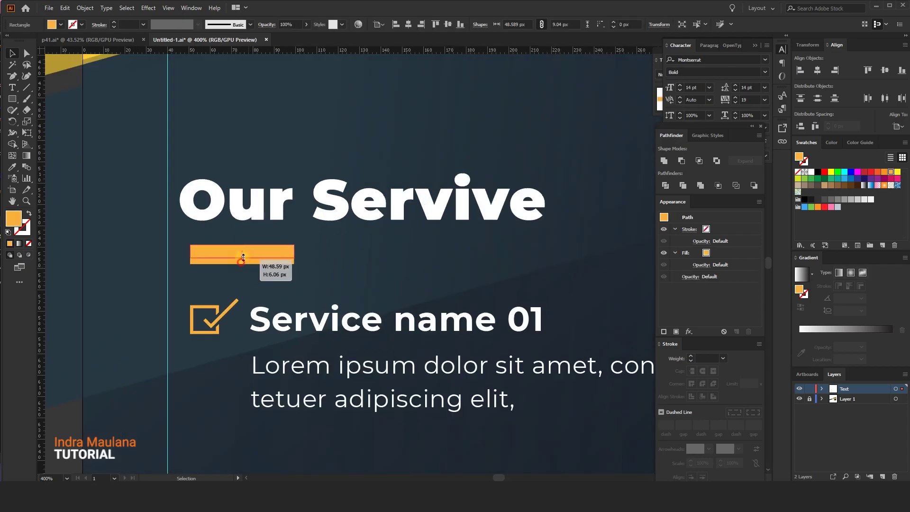
left_click(438, 280)
- Adjust the orange bar's height, making it slightly taller again
scroll(390, 270, "down", 3)
left_click_drag(453, 270, 311, 251)
key("ctrl+plus")
key("ctrl+plus")
key("ctrl+plus")
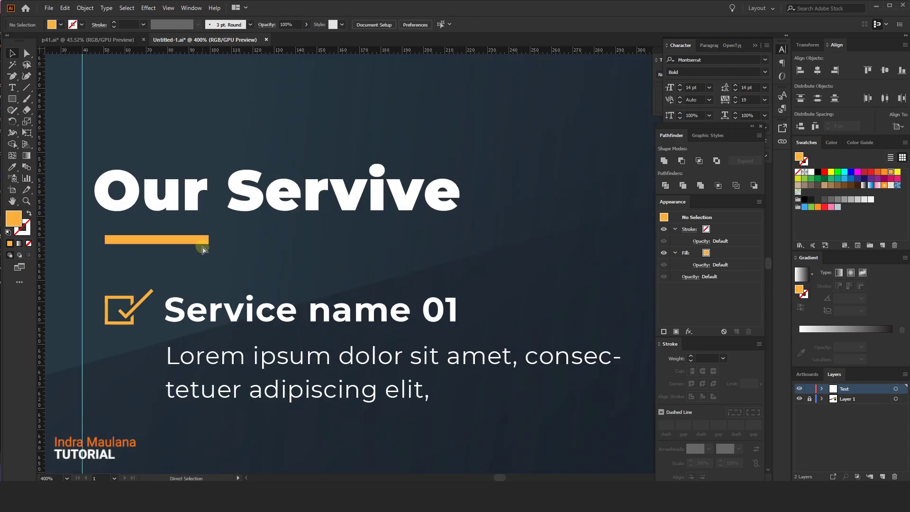
left_click(154, 237)
left_click_drag(154, 237, 154, 248)
left_click(292, 254)
key("ctrl+minus")
key("ctrl+minus")
key("ctrl+minus")
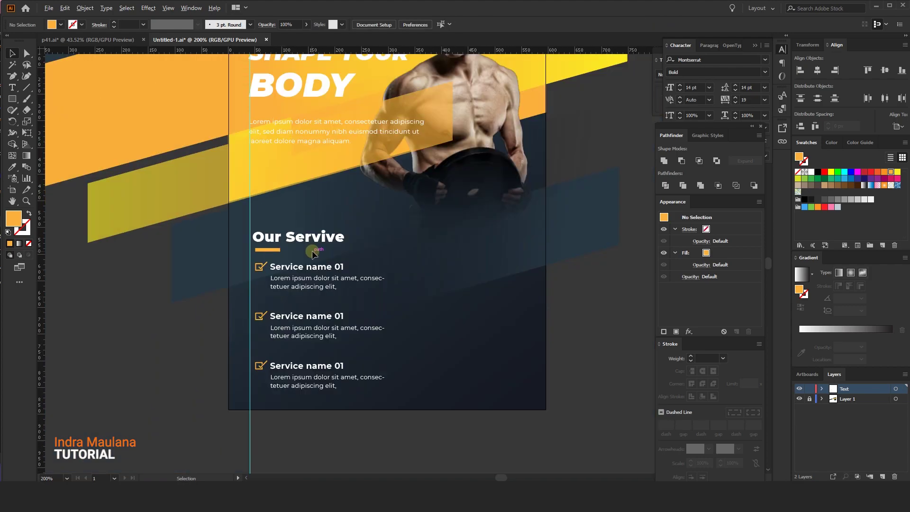
key("ctrl+minus")
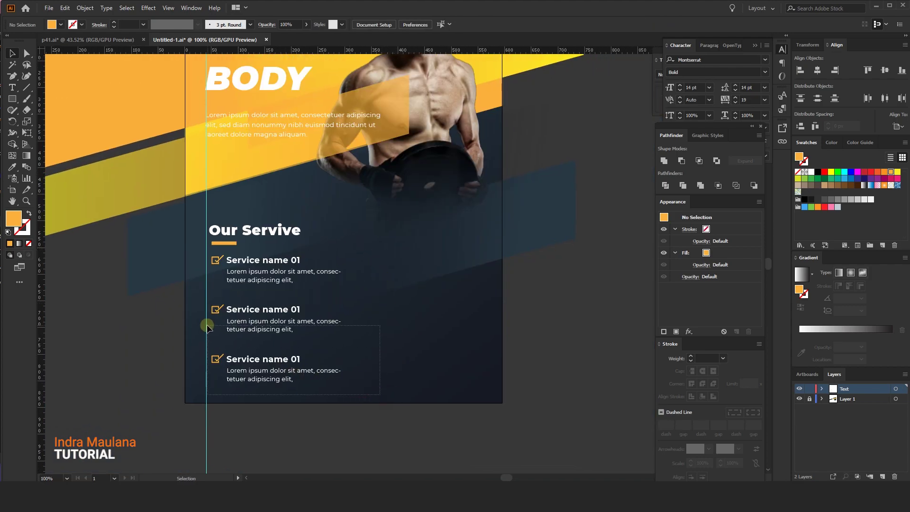
- Delete service items 2 and 3, then remove a tightly spaced set of copies
left_click_drag(379, 394, 207, 327)
left_click_drag(385, 399, 251, 343)
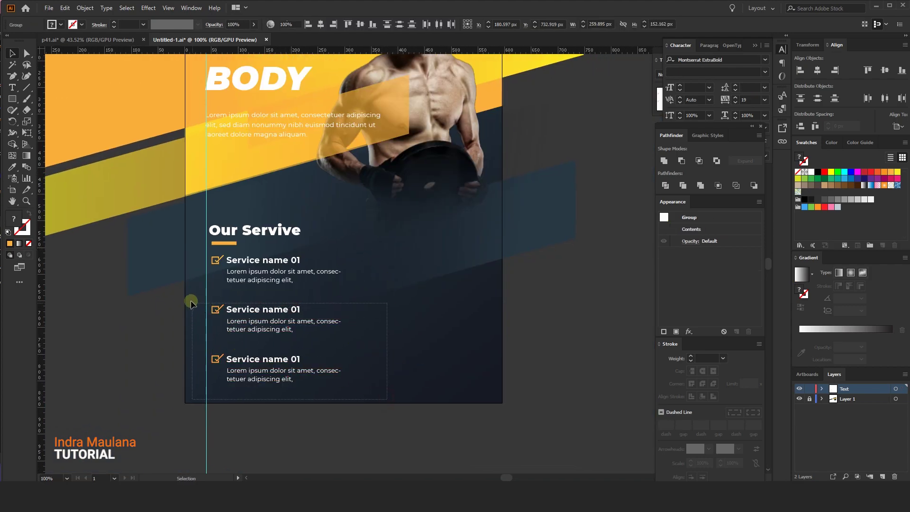
key("Delete")
left_click_drag(231, 267, 254, 297)
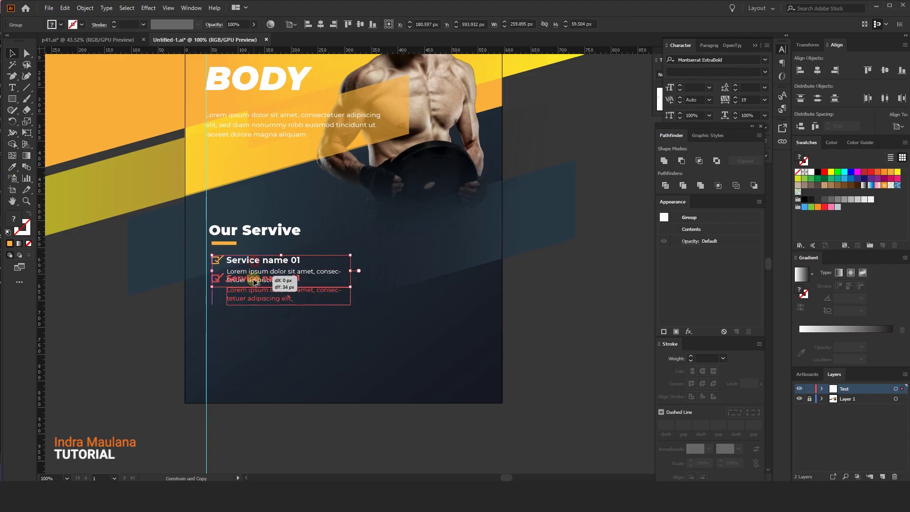
key("ctrl+d")
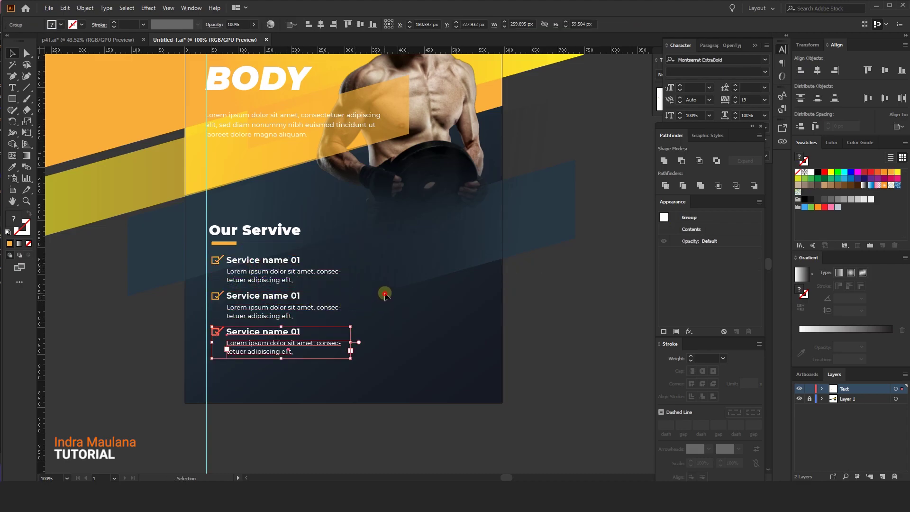
left_click(365, 375)
key("Delete")
- Copy the first service item twice with wider spacing, giving three evenly spaced entries
mouse_move(365, 376)
left_mouse_down()
mouse_move(272, 286)
mouse_move(278, 314)
left_mouse_up()
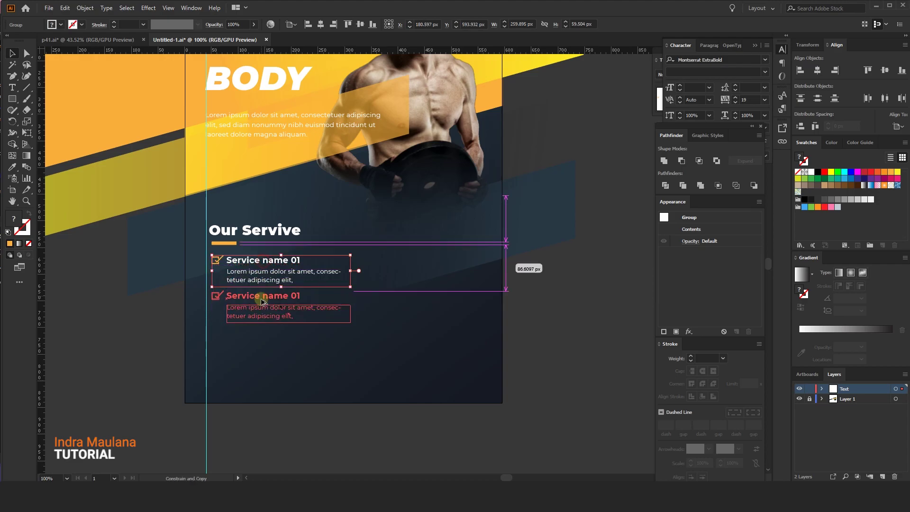
key("ctrl+d")
left_click(406, 300)
left_click_drag(406, 301, 378, 321)
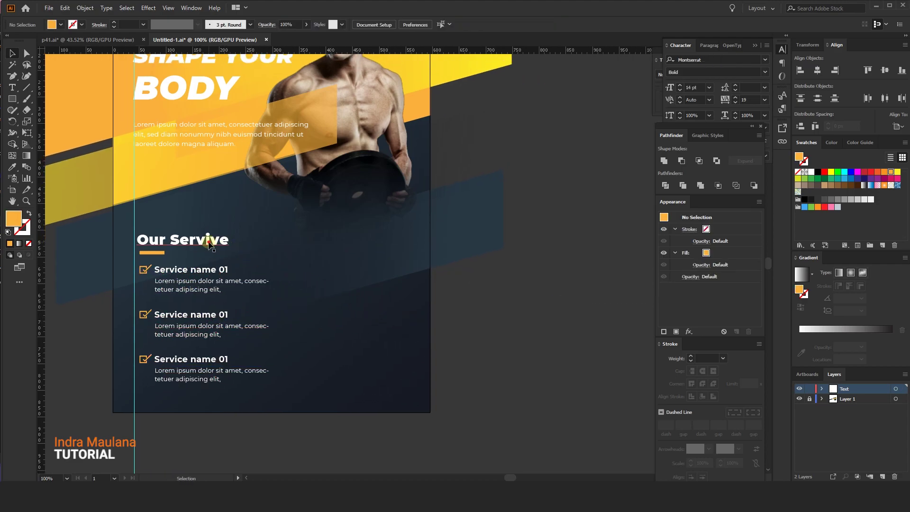
- Copy the Our Servive heading to the right, retype it 'About Us', and nudge it lower
left_click_drag(208, 244, 373, 244)
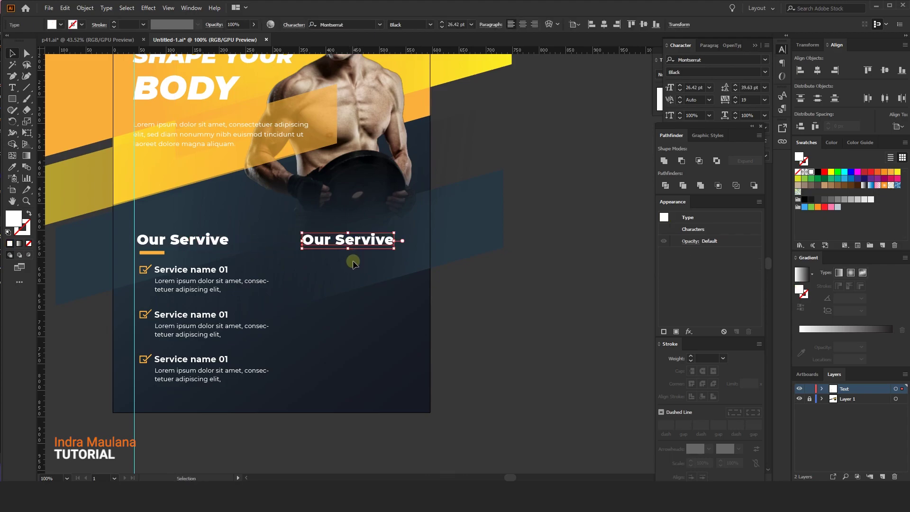
double_click(345, 240)
key("ctrl+a")
type("About Us")
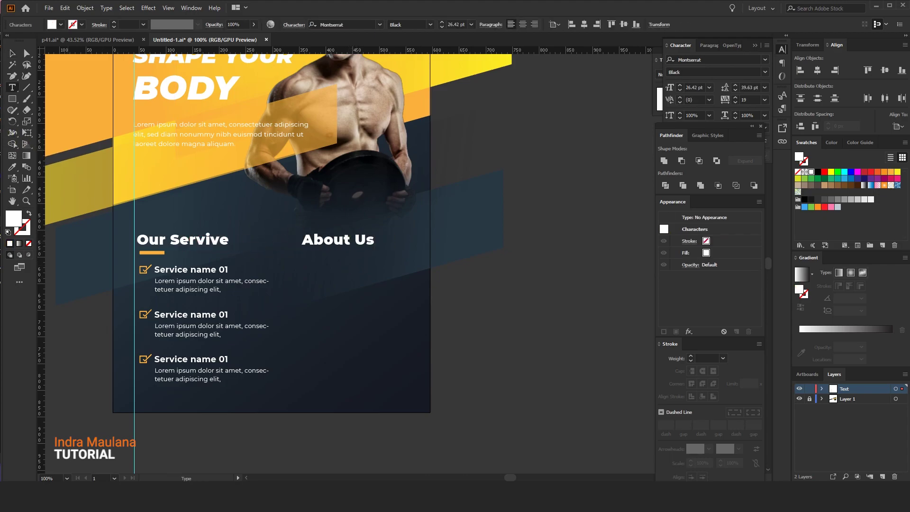
key("Escape")
left_click(370, 309)
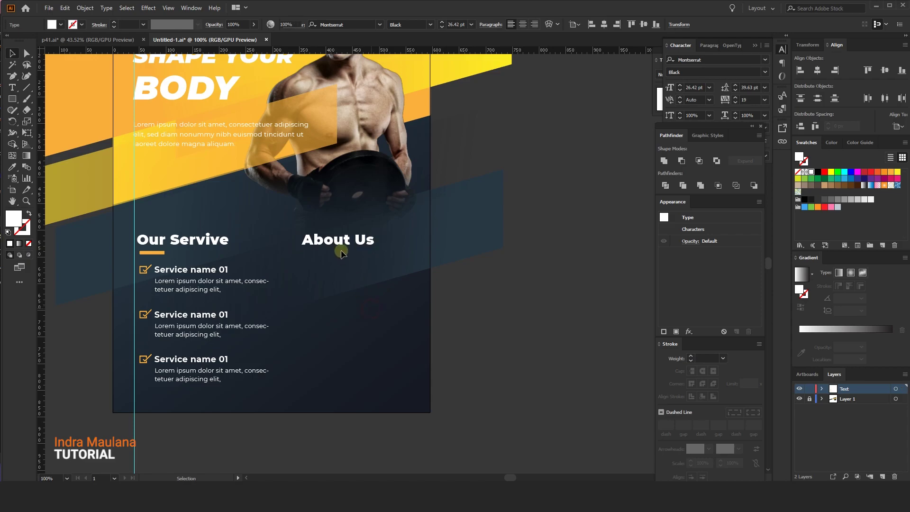
left_click_drag(342, 241, 342, 254)
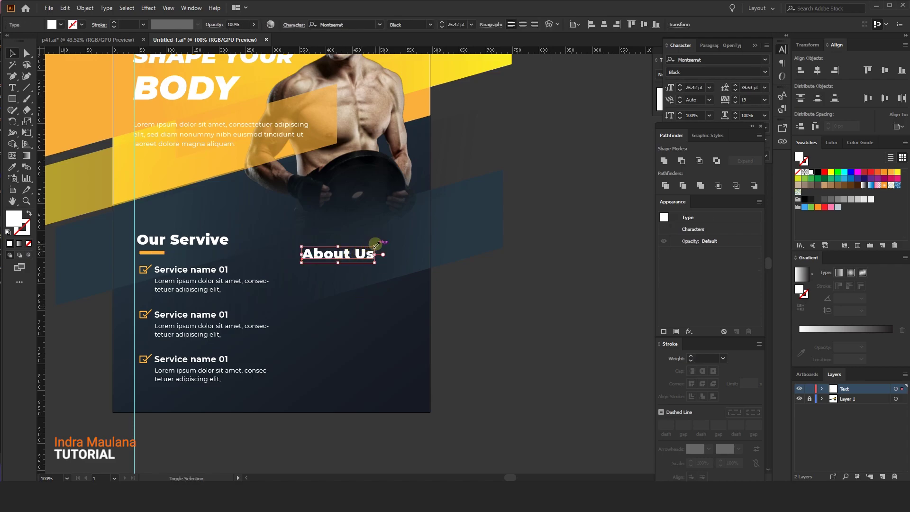
left_click(386, 254)
left_click_drag(372, 280, 375, 280)
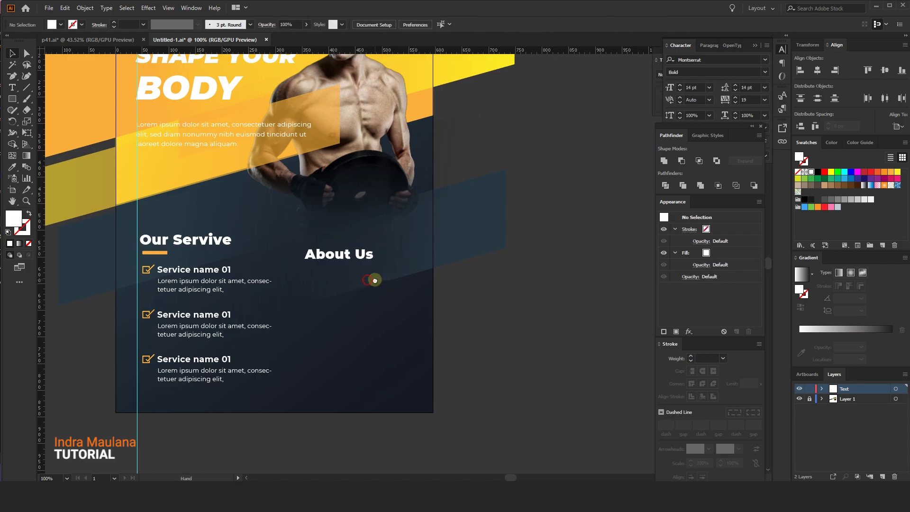
- Copy the intro lorem ipsum paragraph under About Us and narrow its text frame
left_click_drag(353, 324, 374, 339)
left_click(205, 159)
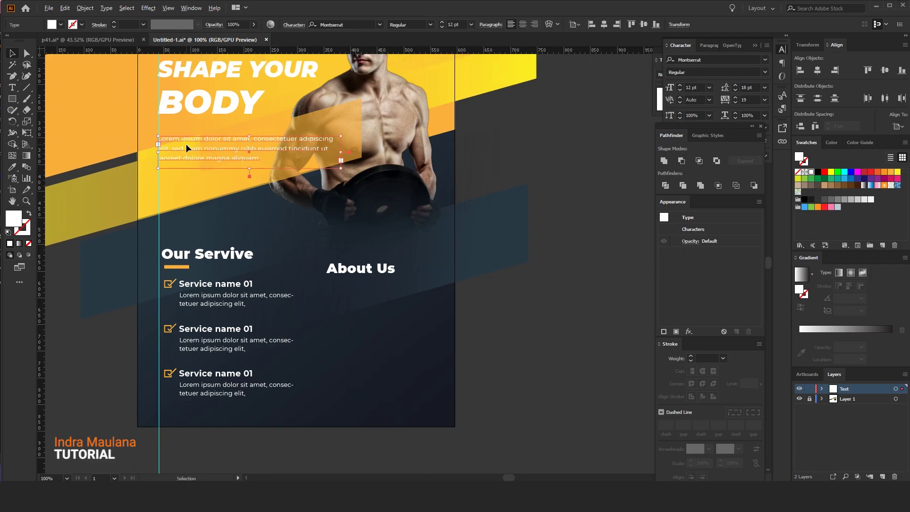
left_click_drag(186, 143, 355, 293)
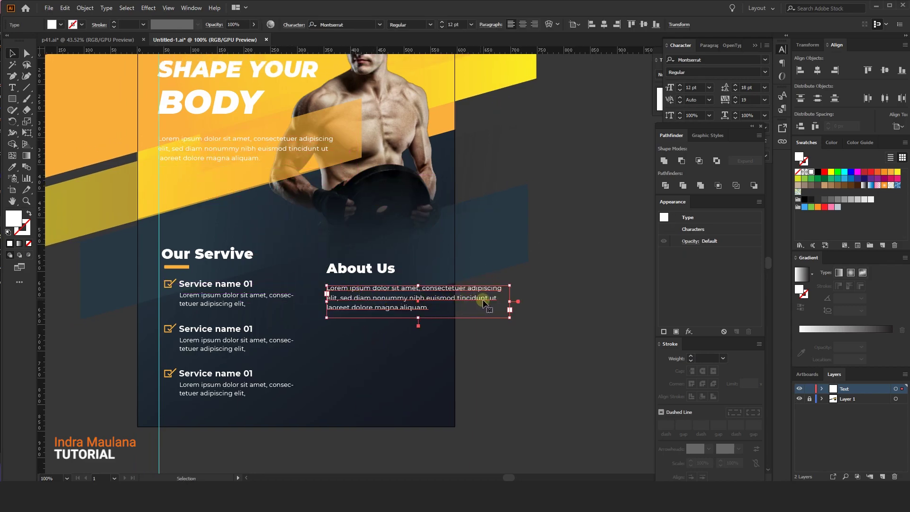
left_click_drag(510, 303, 440, 309)
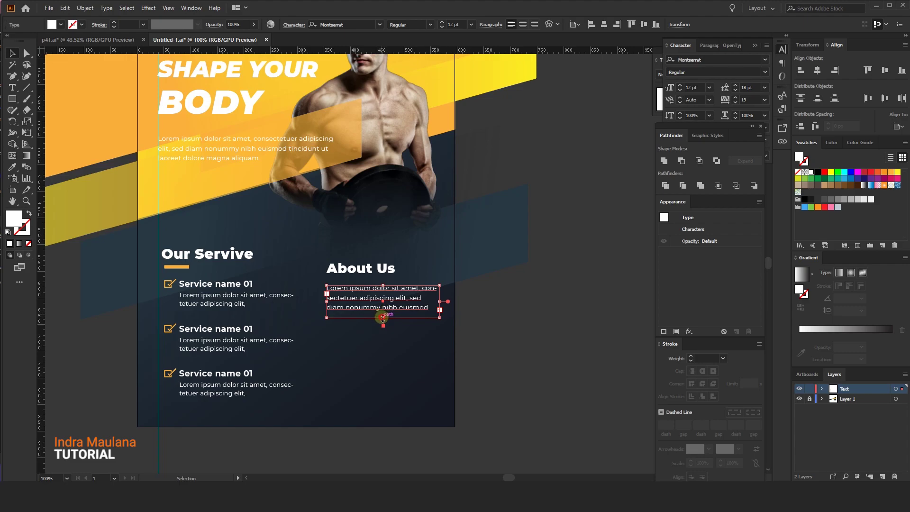
left_click_drag(383, 318, 382, 338)
left_click(378, 372)
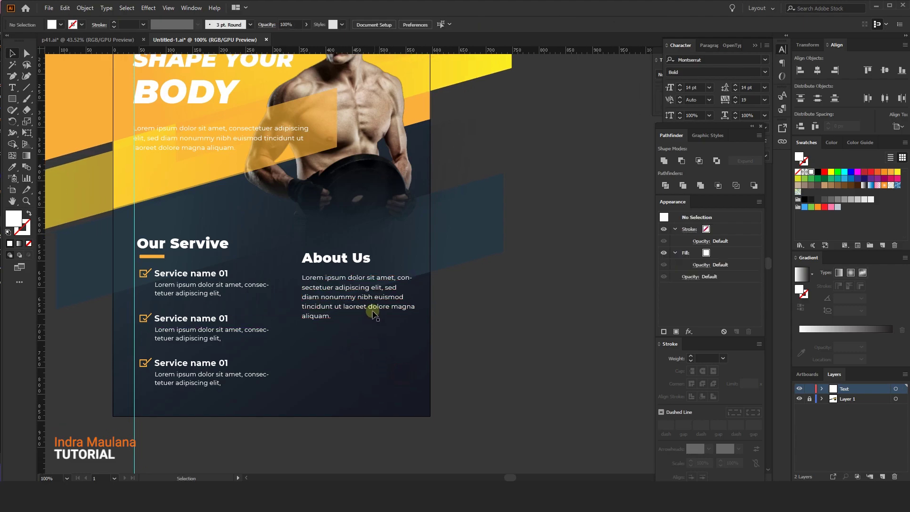
- Justify the About Us paragraph with last line left and nudge it right
left_click(374, 313)
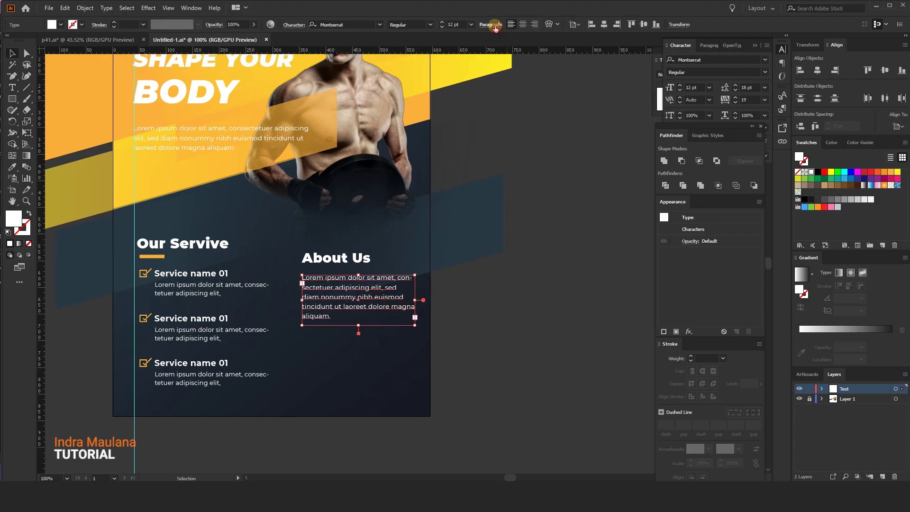
left_click(493, 25)
left_click(447, 42)
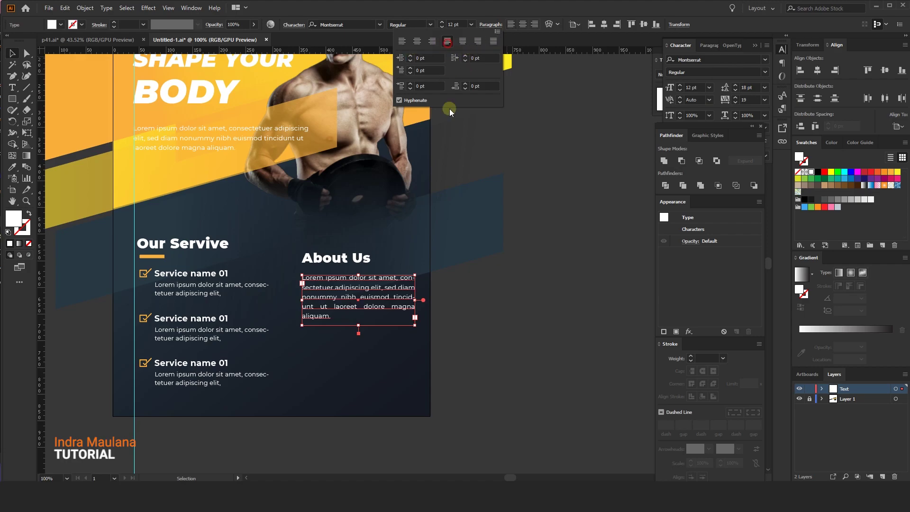
left_click_drag(388, 297, 428, 326)
left_click(416, 386)
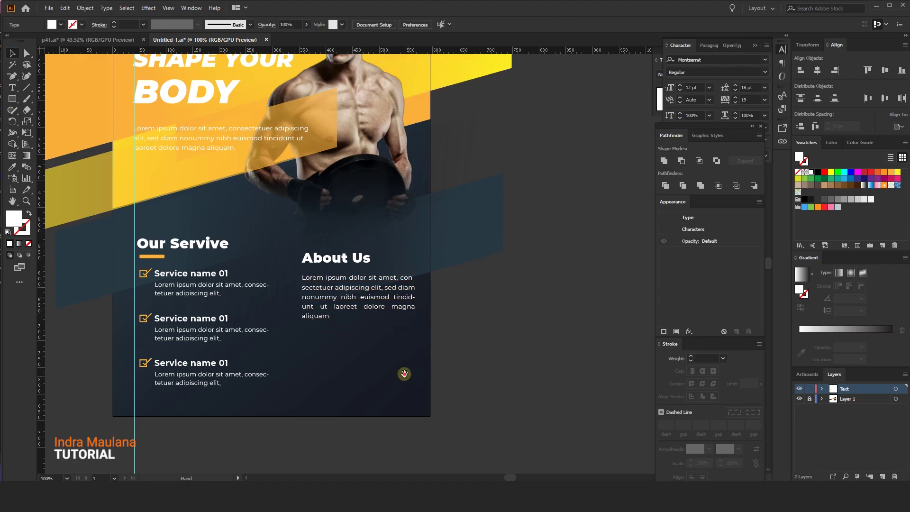
- Set the paragraph to 10 pt, delete its extra lines, and shorten the frame to two lines
left_click(382, 312)
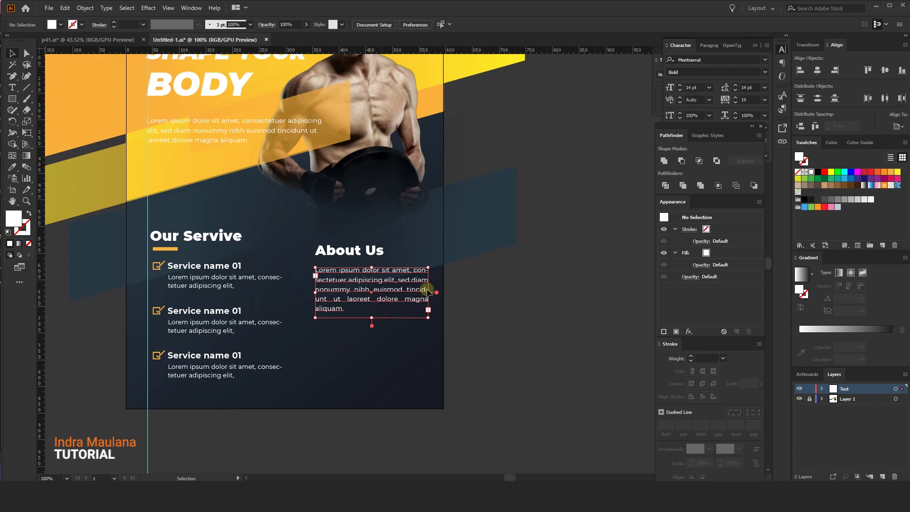
left_click_drag(425, 294, 493, 292)
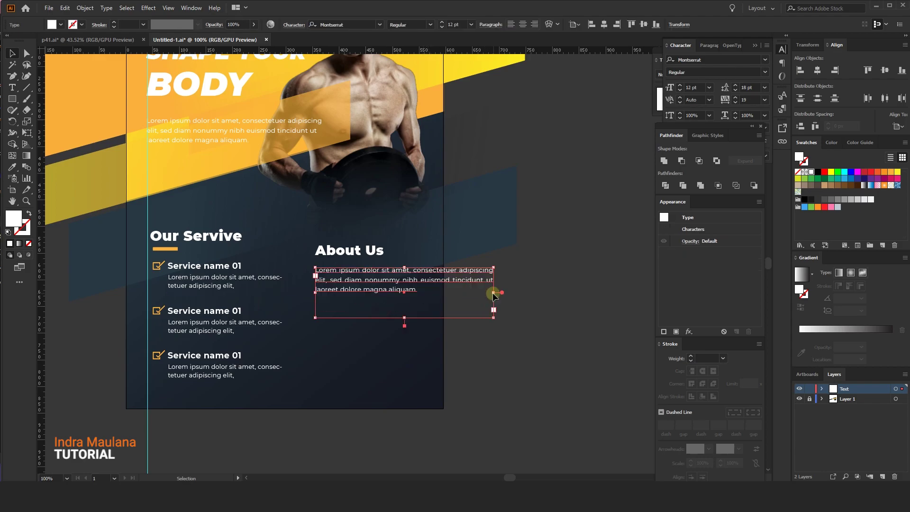
key("ctrl+z")
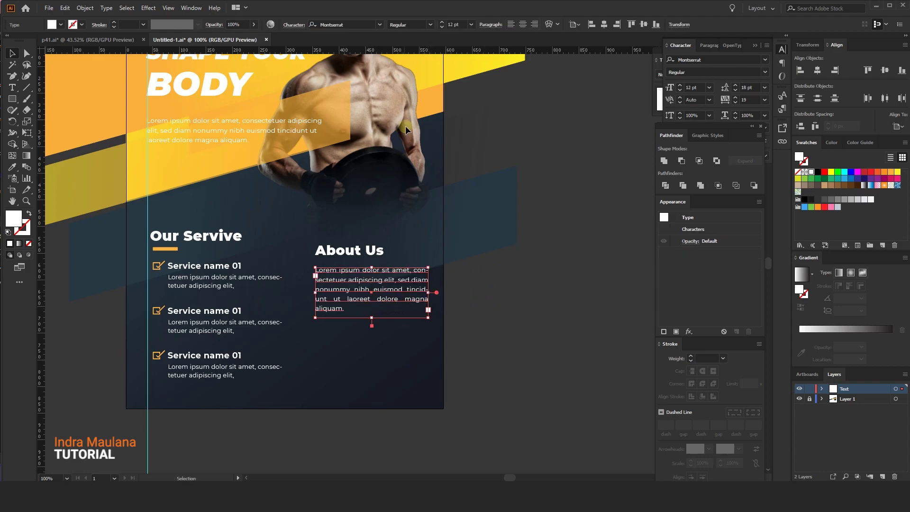
left_click(442, 27)
left_click(441, 27)
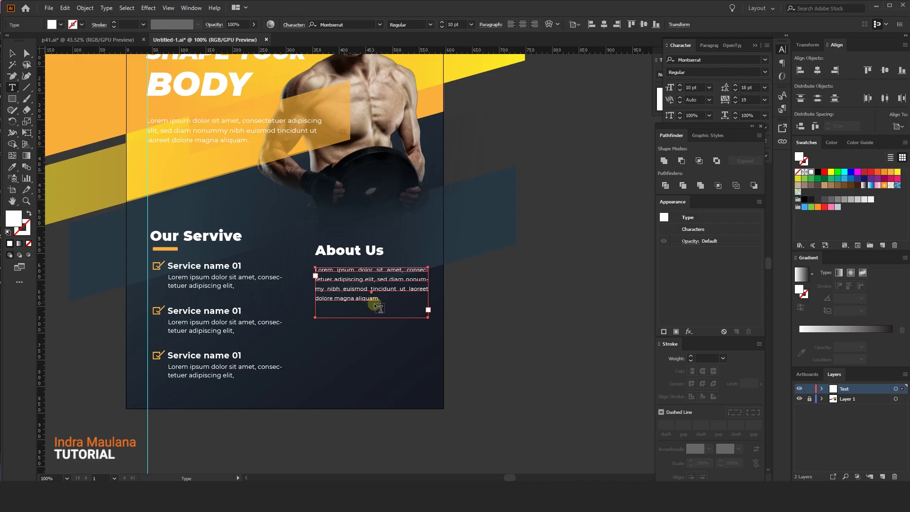
left_click_drag(378, 300, 305, 297)
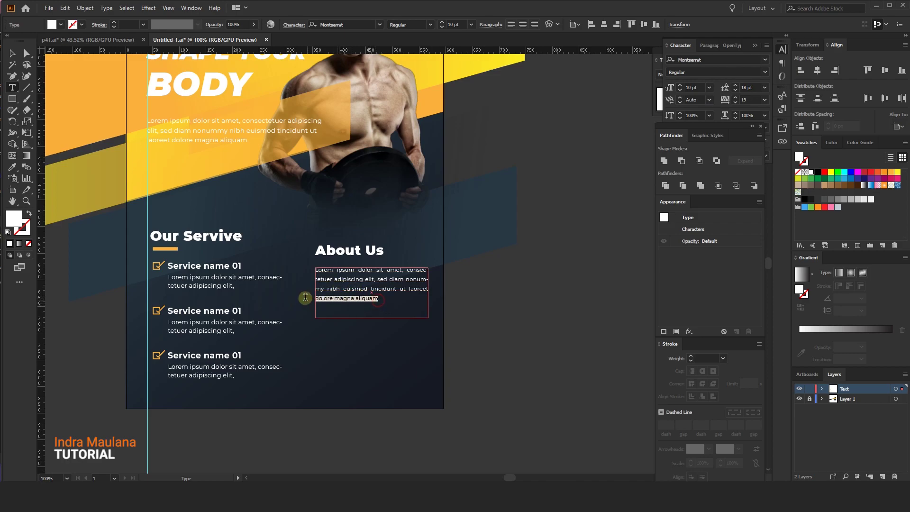
key("BackSpace")
left_click(12, 53)
left_click(383, 292)
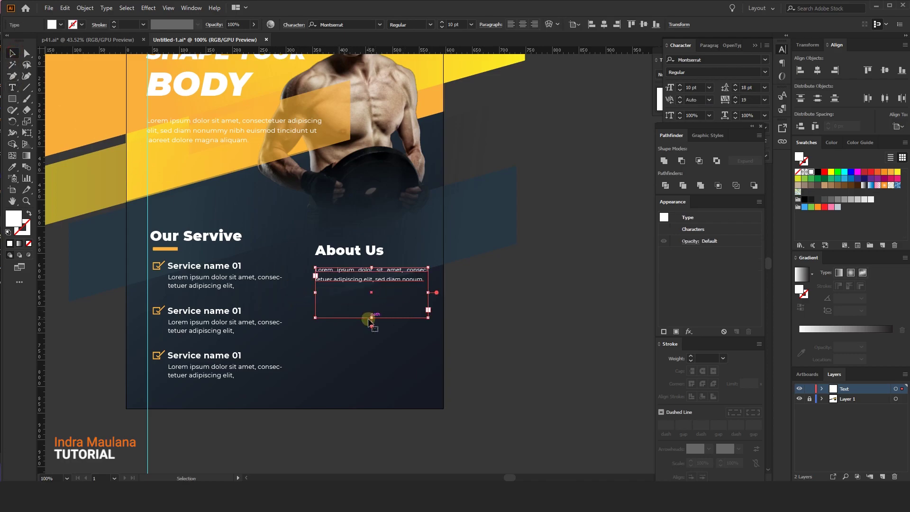
mouse_move(371, 319)
left_mouse_down()
mouse_move(372, 286)
mouse_move(359, 277)
mouse_move(359, 300)
left_mouse_up()
left_click(396, 341)
- Ungroup the first service entry and delete the lower two service entries
key("ctrl+minus")
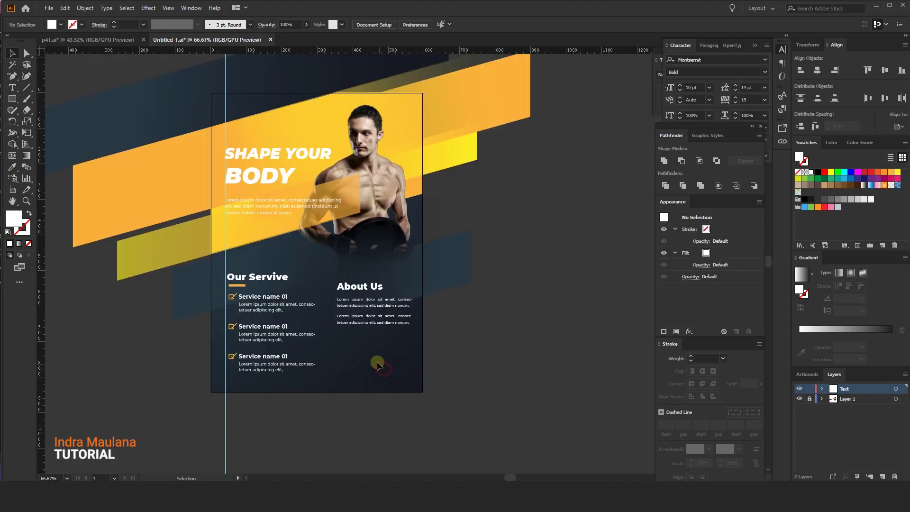
key("ctrl+plus")
left_click(278, 305)
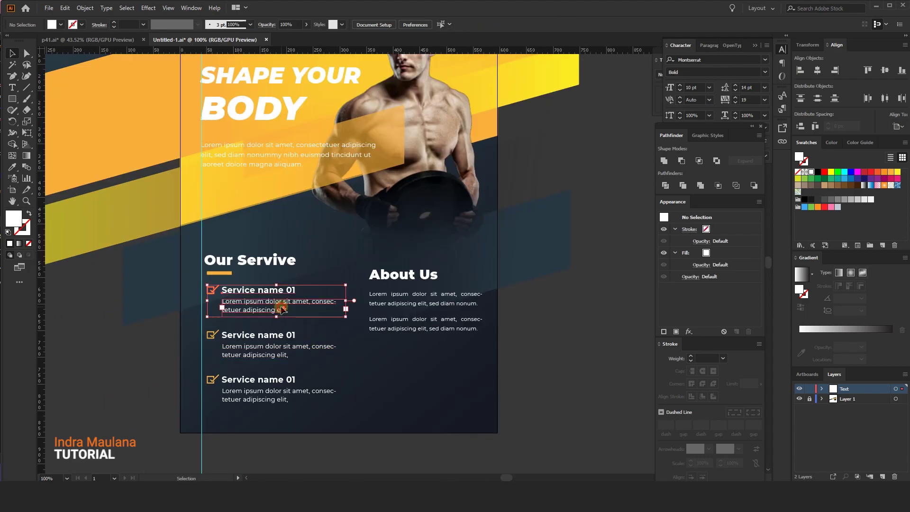
left_click(262, 356)
left_click(274, 306)
right_click(274, 305)
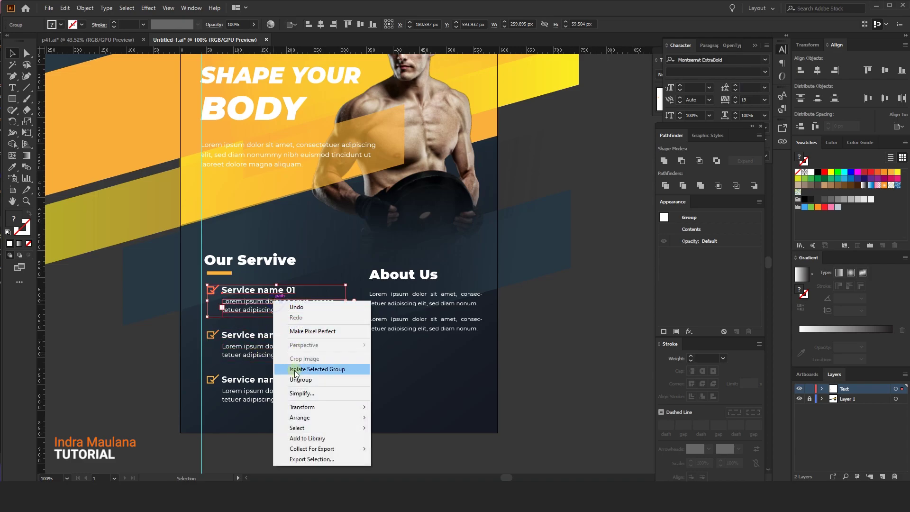
left_click(303, 368)
left_click_drag(316, 415, 211, 336)
key("Delete")
- Match the first service's body text to the About Us style, then duplicate it into three entries
left_click(285, 306)
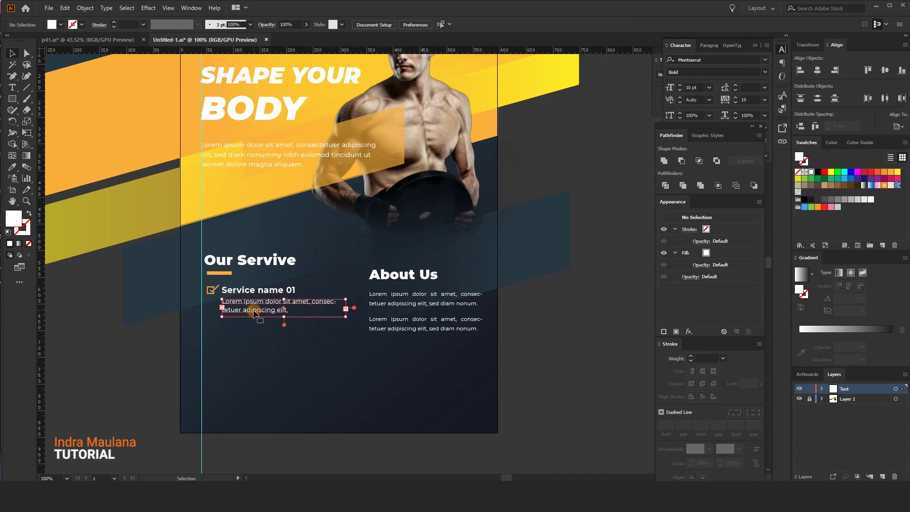
left_click(429, 303)
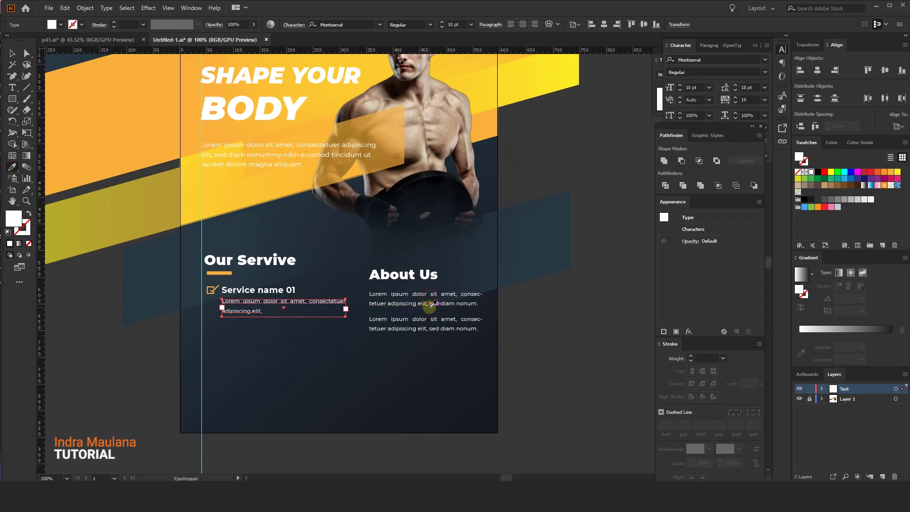
left_click(218, 330)
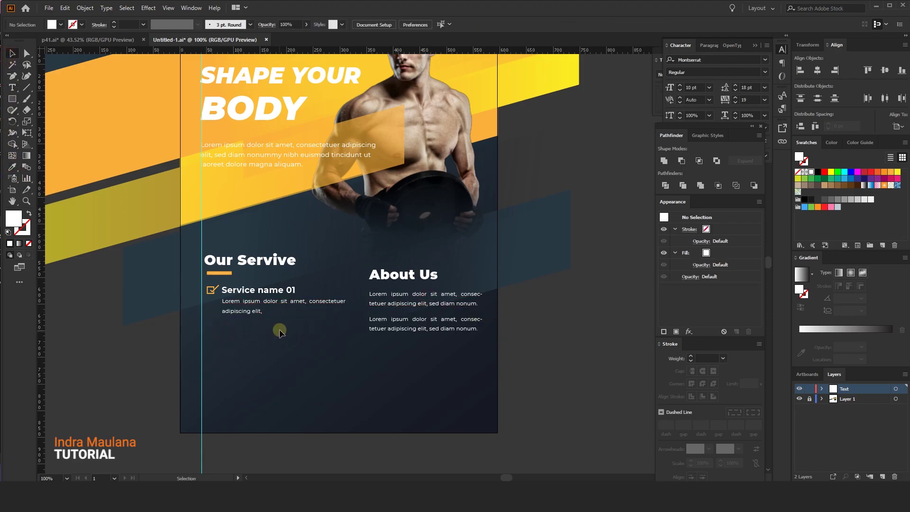
scroll(297, 323, "up", 2)
left_click_drag(206, 307, 261, 354)
key("ctrl+d")
left_click(408, 396)
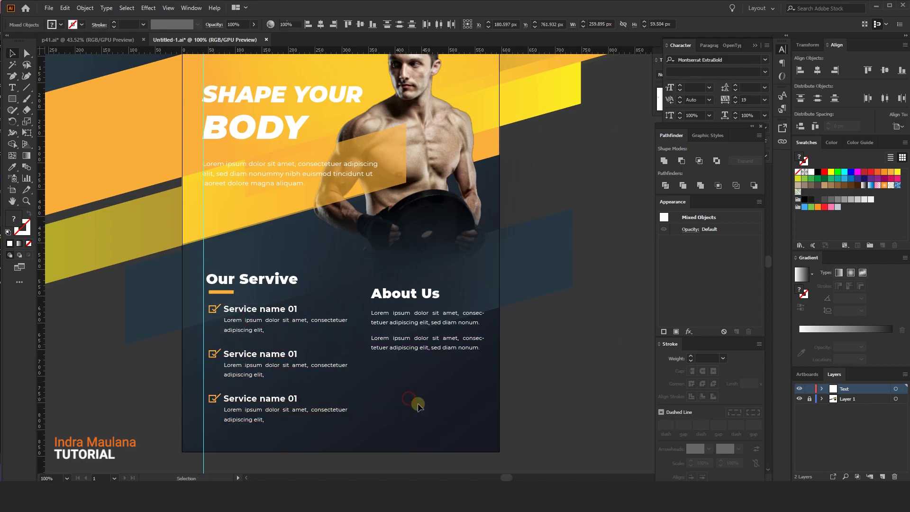
scroll(403, 395, "down", 2)
left_click_drag(404, 400, 411, 400)
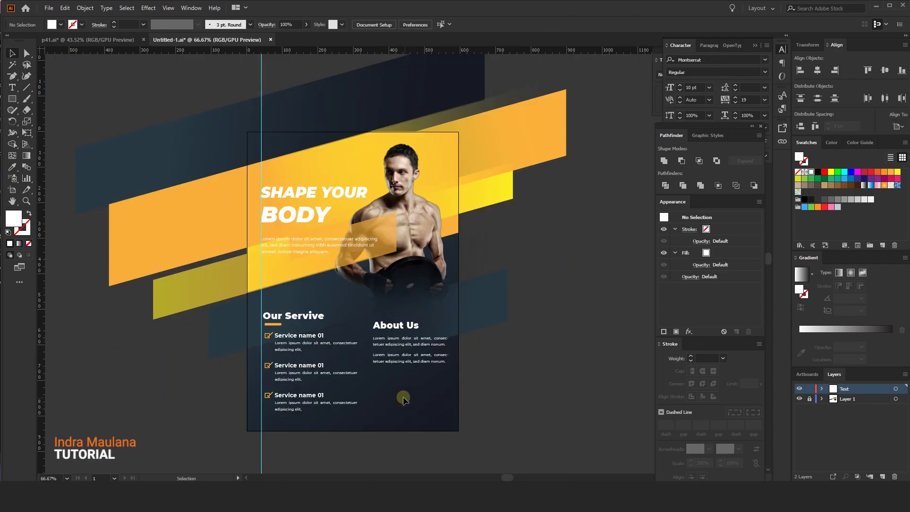
- Narrow the three service description text boxes
left_click(336, 347)
left_click(332, 375, "shift")
left_click(309, 402, "shift")
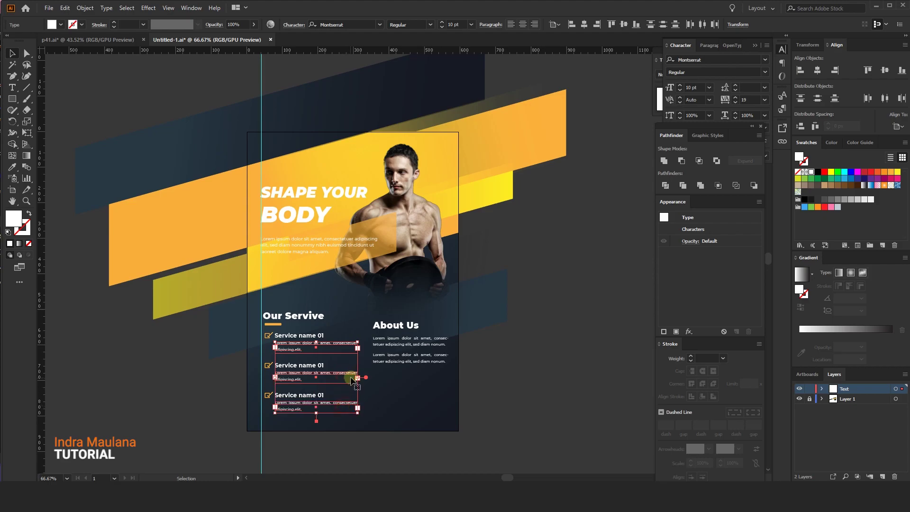
left_click_drag(356, 378, 349, 377)
left_click(388, 400)
mouse_move(404, 406)
left_mouse_down()
mouse_move(371, 398)
mouse_move(367, 370)
left_mouse_up()
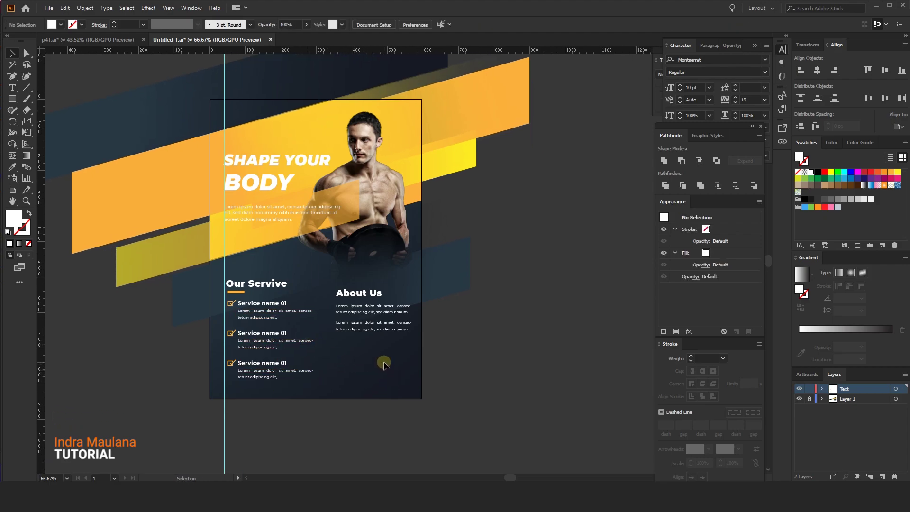
- Widen both About Us paragraphs so the text wraps at 'nonum.'
scroll(367, 370, "up", 1)
mouse_move(303, 244)
left_mouse_down()
mouse_move(368, 268)
mouse_move(360, 268)
left_mouse_up()
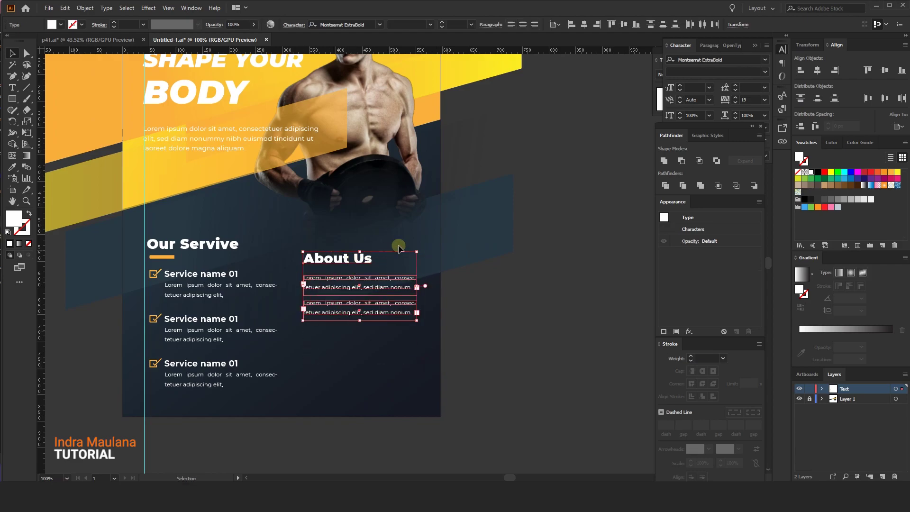
left_click(406, 287)
left_click(405, 312, "shift")
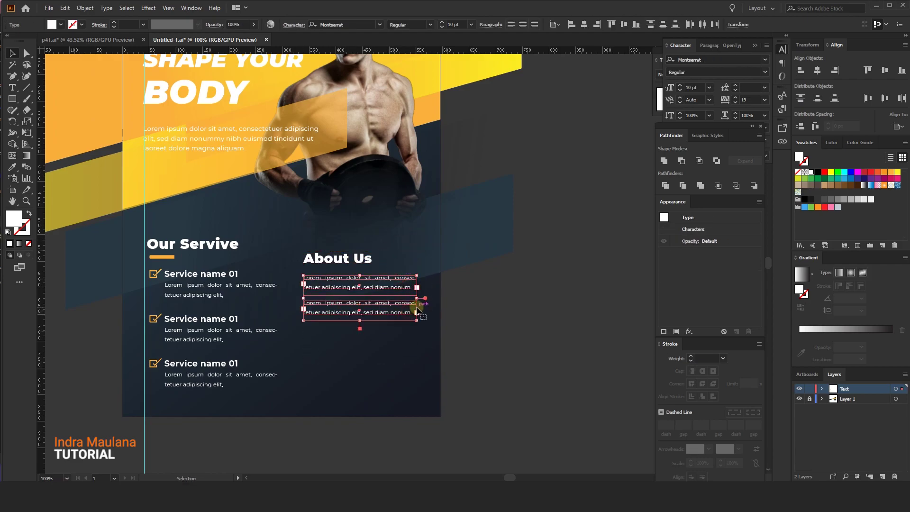
left_click_drag(417, 298, 423, 298)
left_click(425, 344)
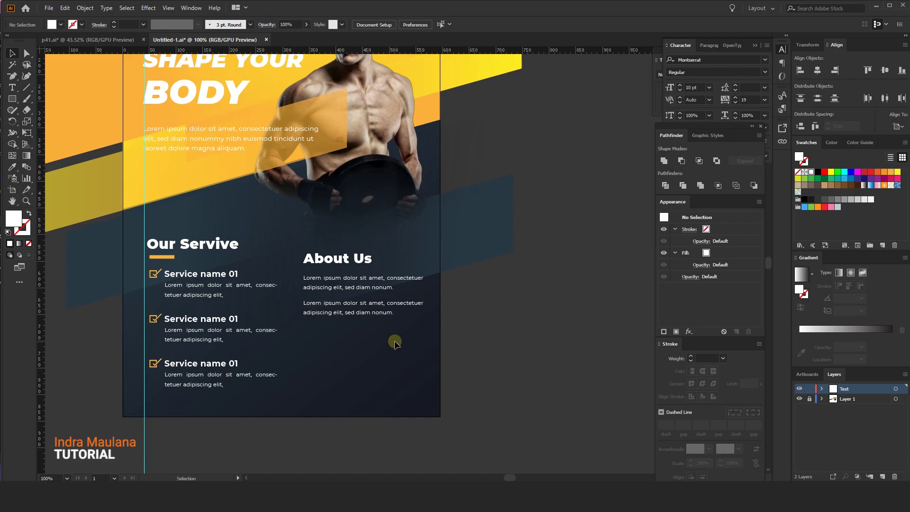
left_click(330, 305)
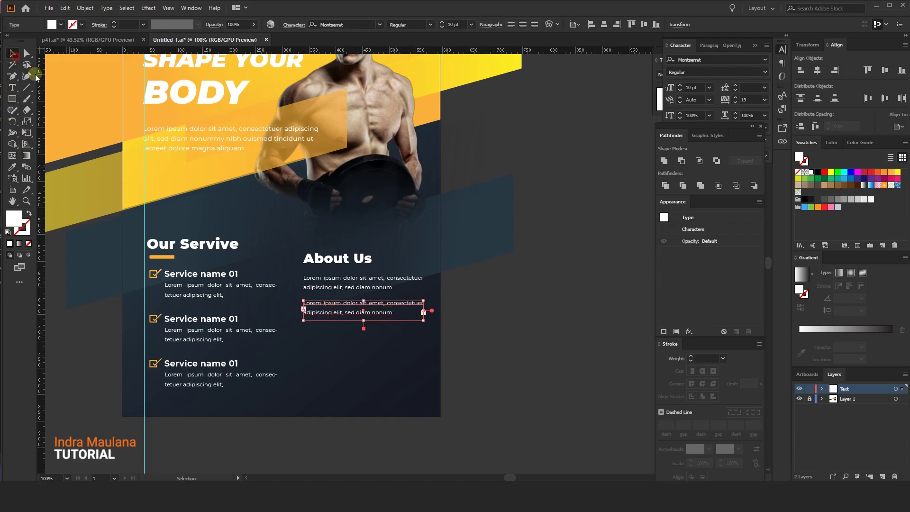
left_click(360, 349)
left_click_drag(360, 348, 378, 370)
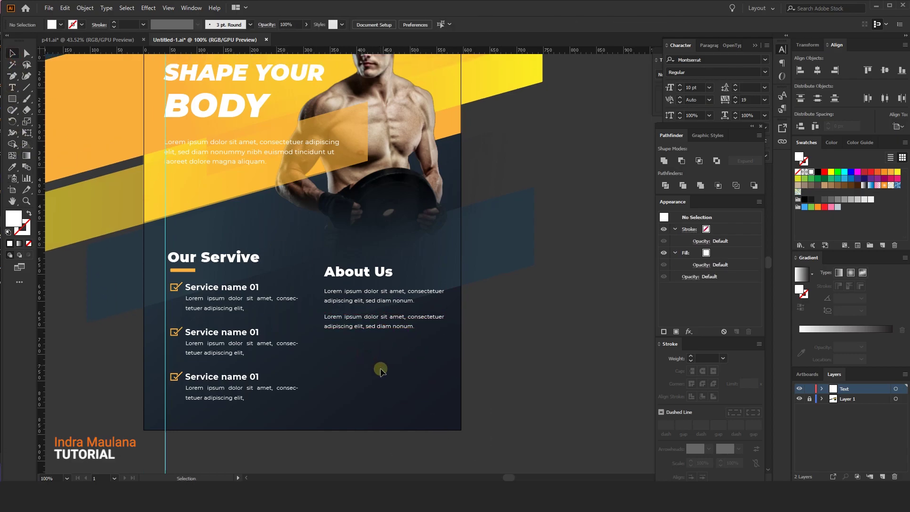
scroll(378, 370, "down", 1)
left_click_drag(392, 313, 402, 305)
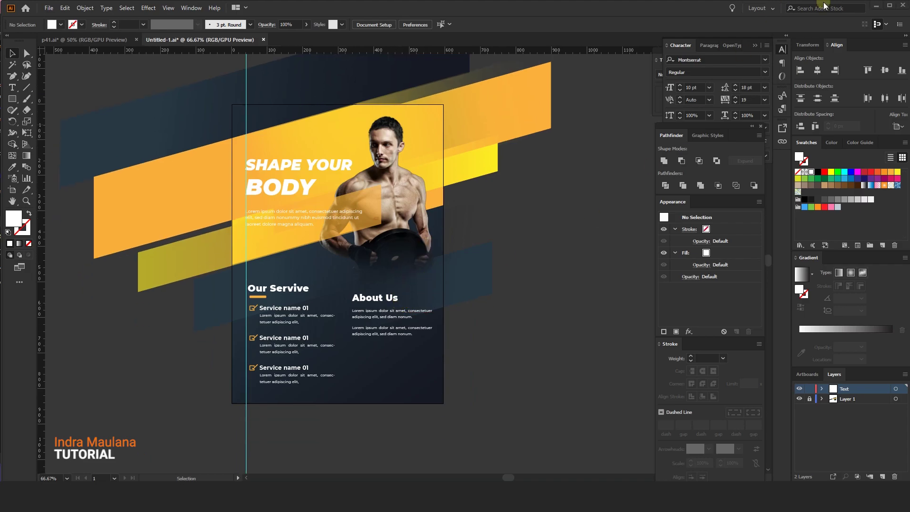
- Paste the copied QR code and contact group and ungroup it
left_click(70, 8)
left_click(86, 65)
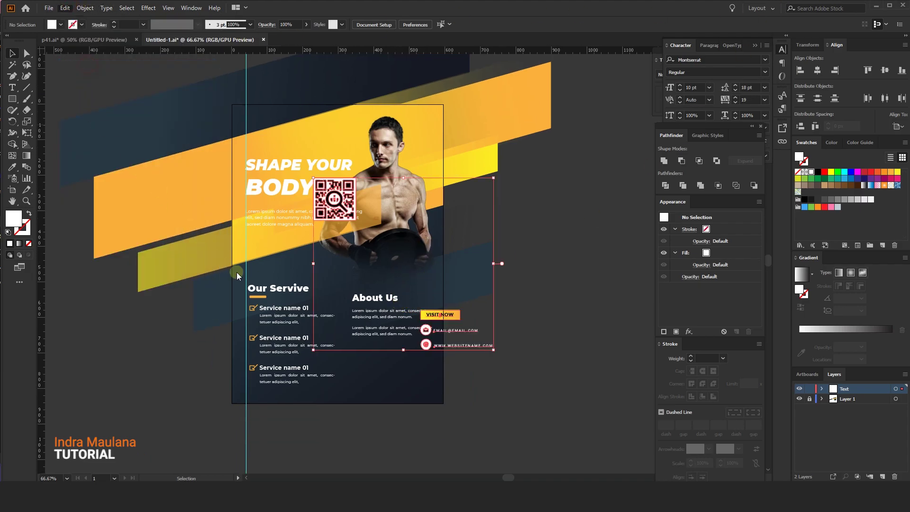
left_click_drag(473, 317, 537, 329)
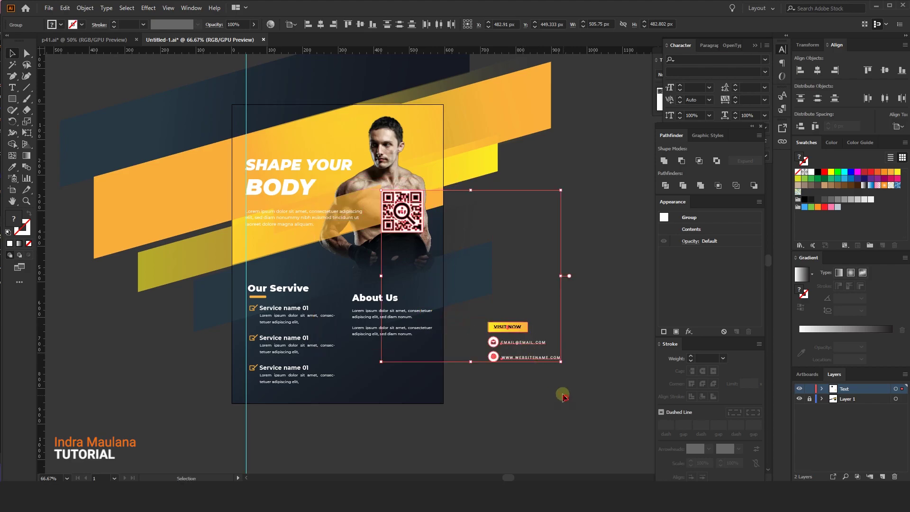
right_click(510, 316)
left_click(538, 396)
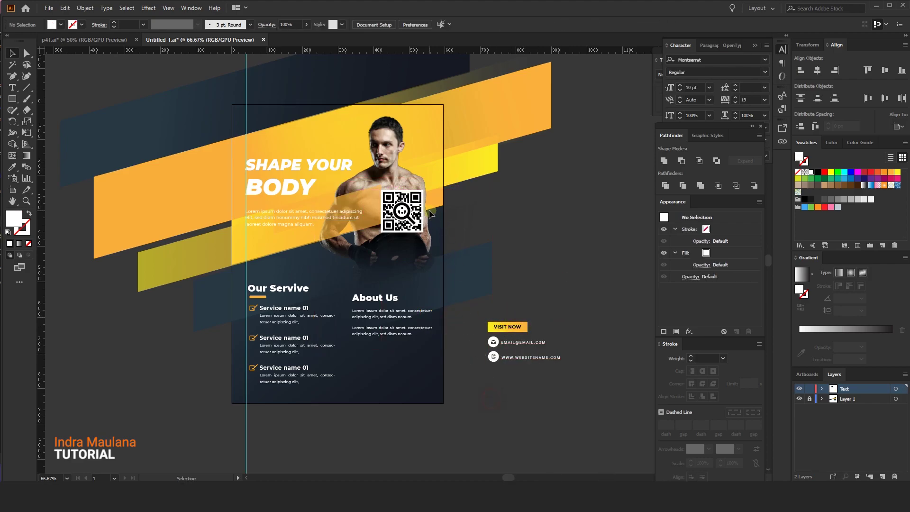
- Place the QR code above Our Servive and the Visit Now contact lines below About Us
left_click_drag(387, 218, 267, 255)
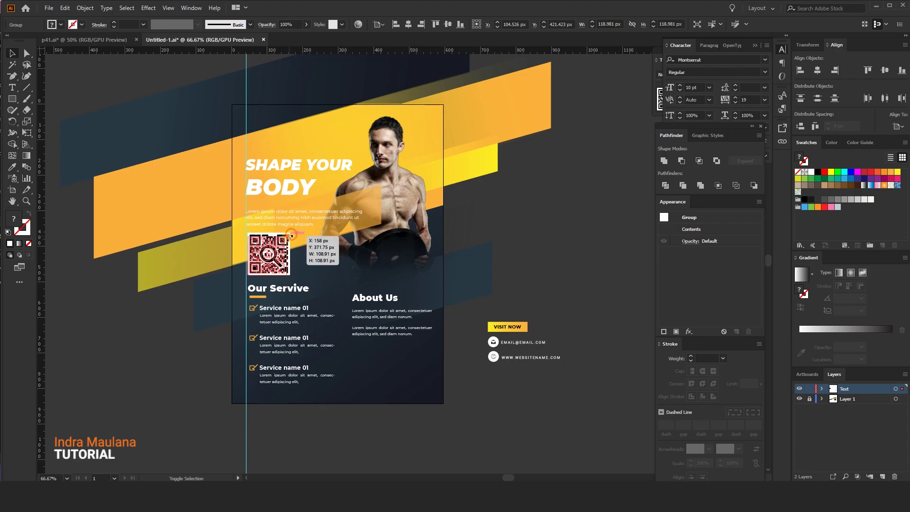
left_click(649, 239)
left_click(510, 325)
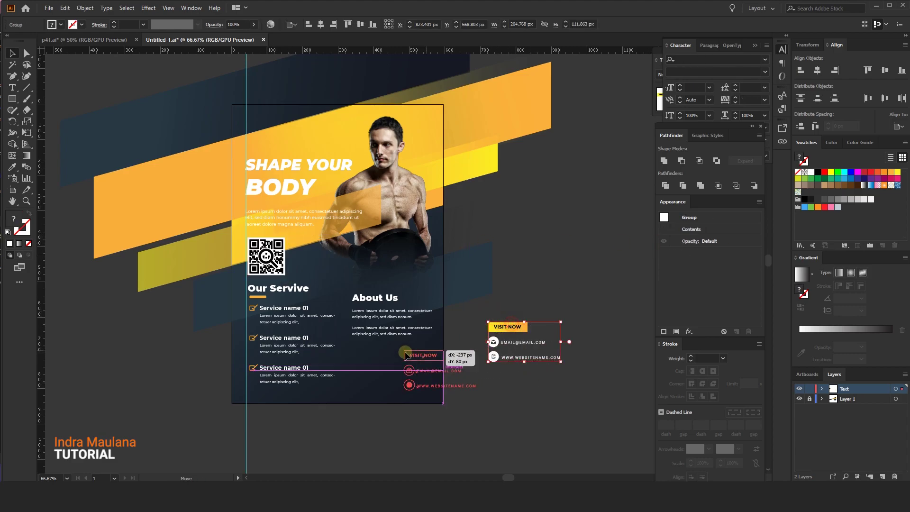
left_click_drag(510, 325, 376, 353)
left_click(497, 325)
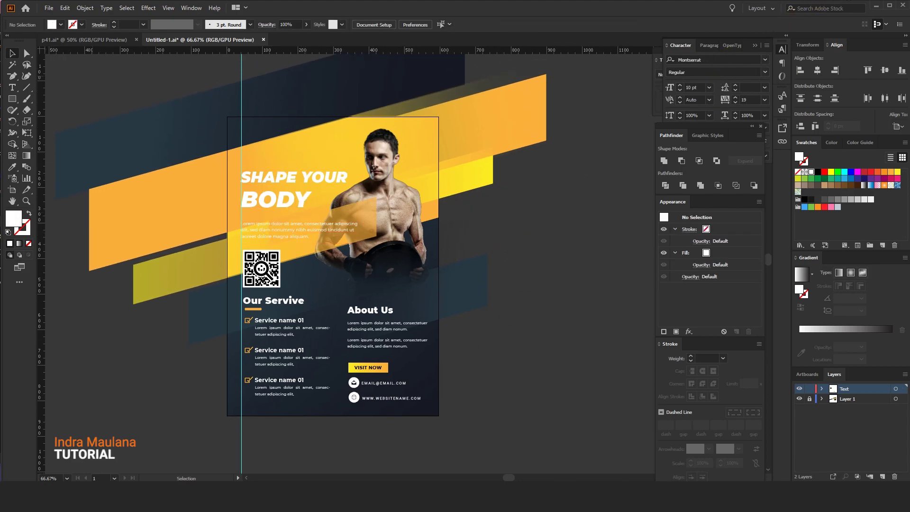
- Paste the OPEN 24H text in front and position it just above About Us
left_click(66, 8)
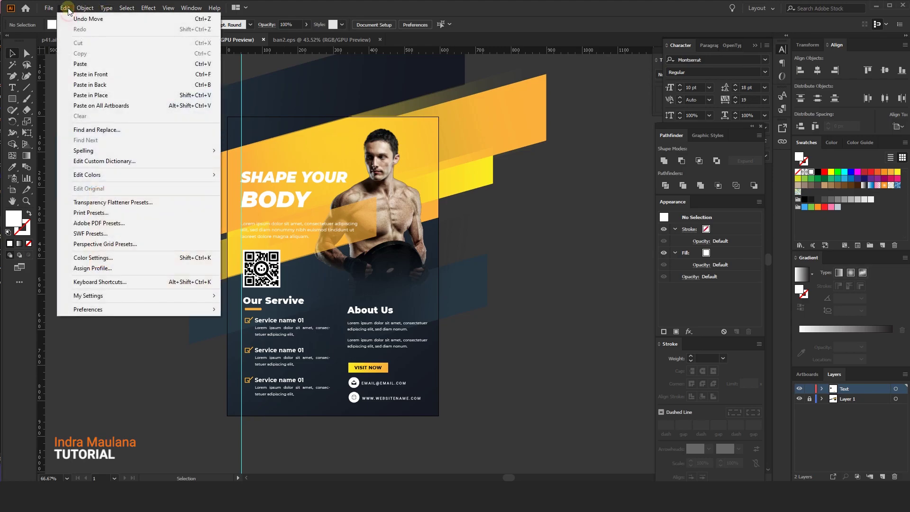
left_click(101, 74)
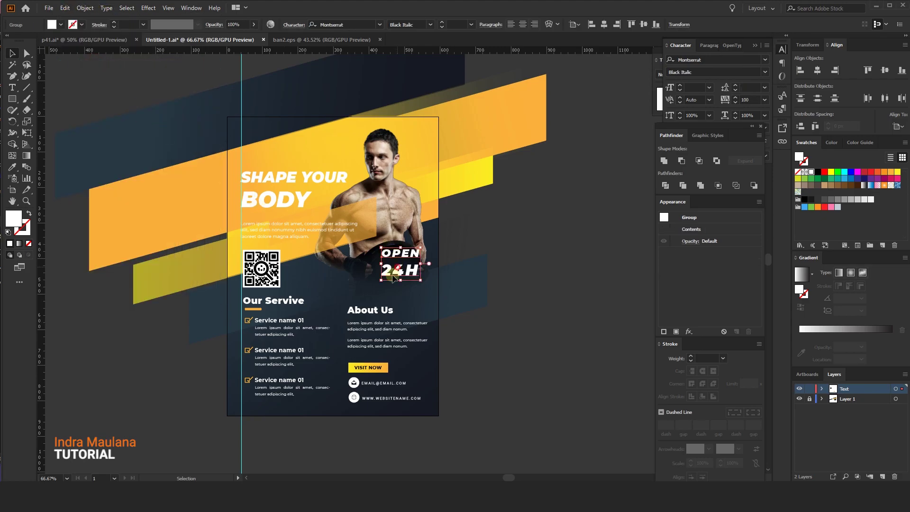
mouse_move(405, 272)
left_mouse_down()
mouse_move(391, 291)
mouse_move(401, 290)
left_mouse_up()
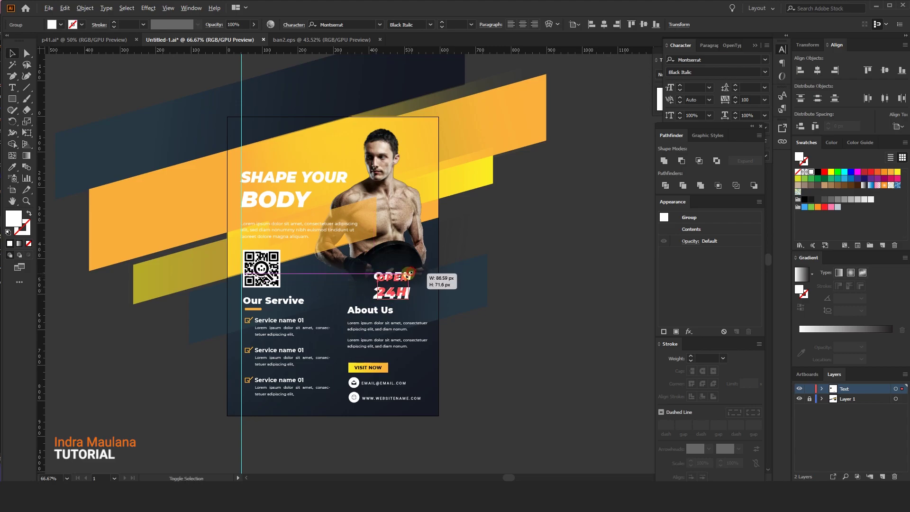
left_click(507, 290)
left_click_drag(507, 290, 472, 279)
left_click_drag(374, 296, 367, 297)
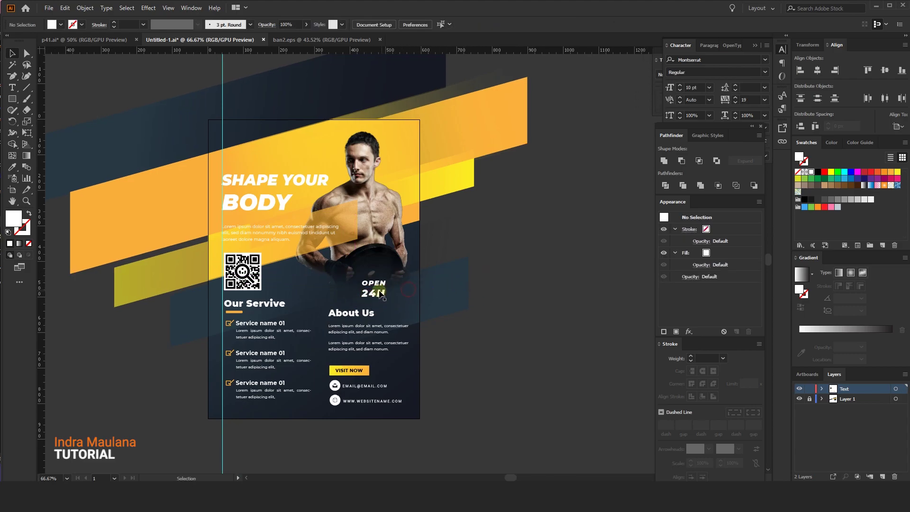
- Colour the OPEN 24H text orange and slightly enlarge the badge
left_click(373, 293)
left_click(889, 172)
left_click(494, 242)
left_click_drag(495, 242, 505, 262)
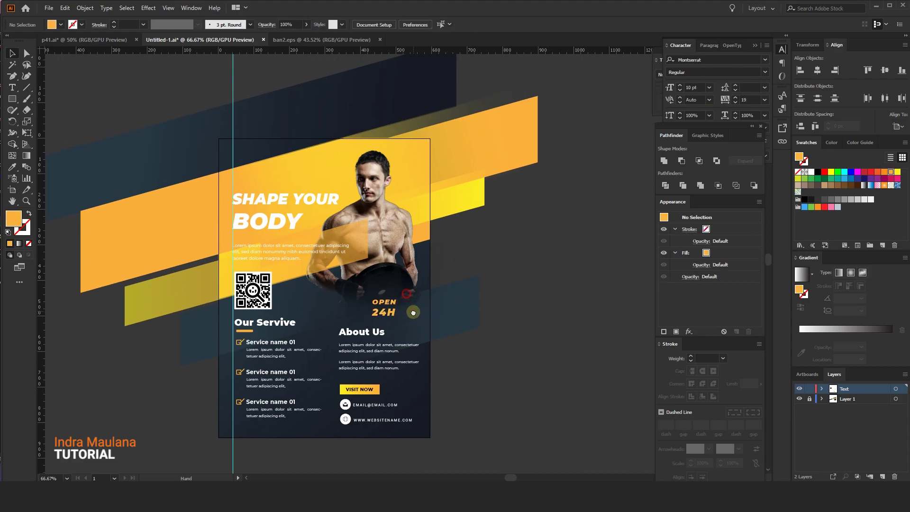
left_click(382, 316)
left_click_drag(372, 319, 368, 322)
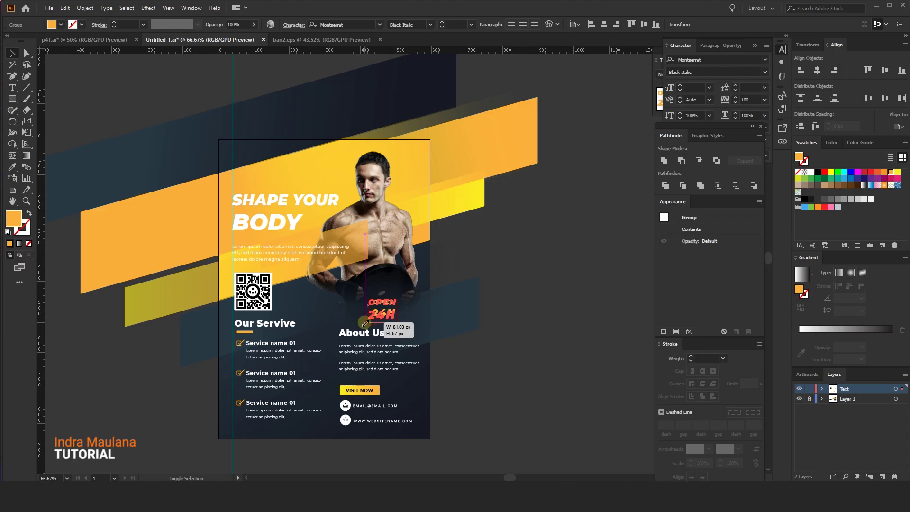
left_click(450, 309)
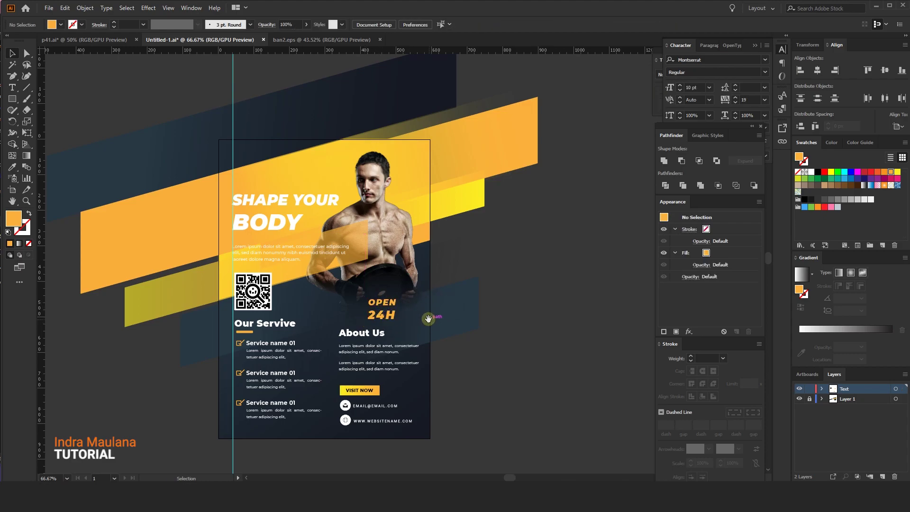
- Apply a different swatch fill colour to the OPEN 24H group
scroll(426, 313, "up", 1)
scroll(435, 340, "up", 2)
left_click(396, 370)
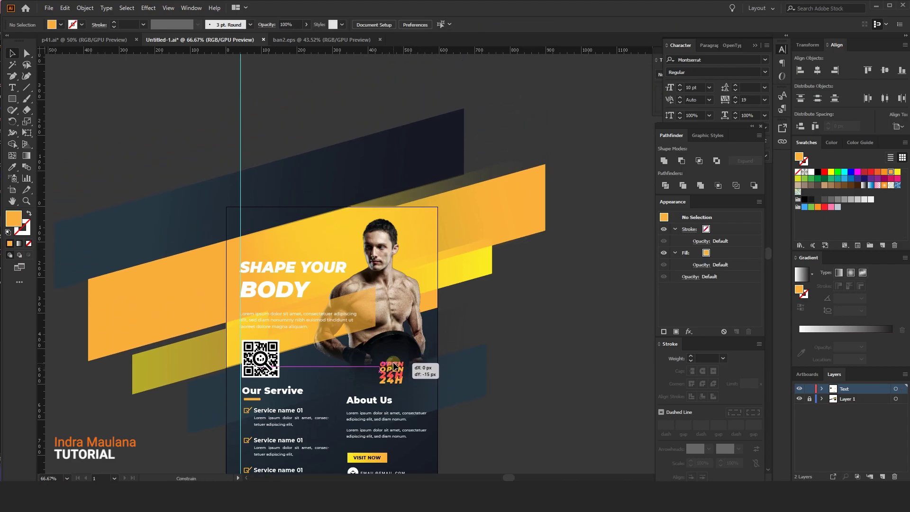
left_click(482, 349)
left_click_drag(438, 326, 454, 304)
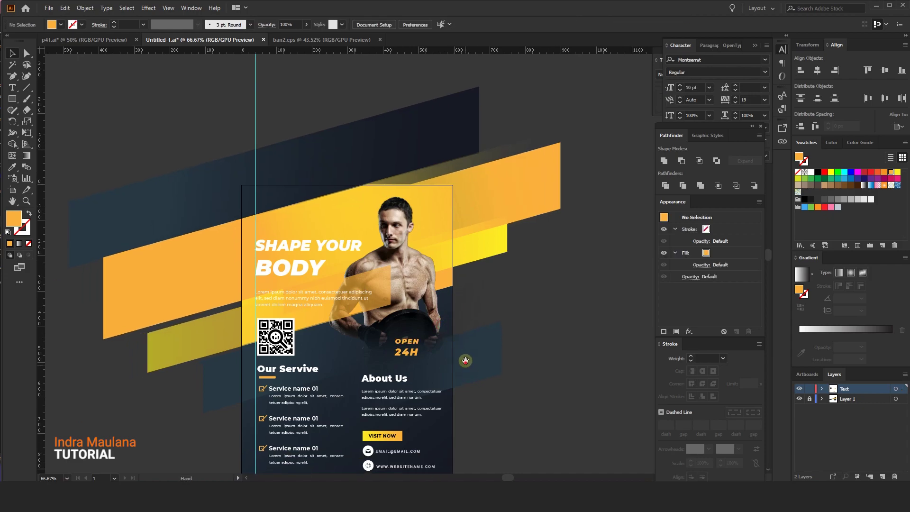
left_click_drag(465, 361, 468, 332)
left_click(411, 318)
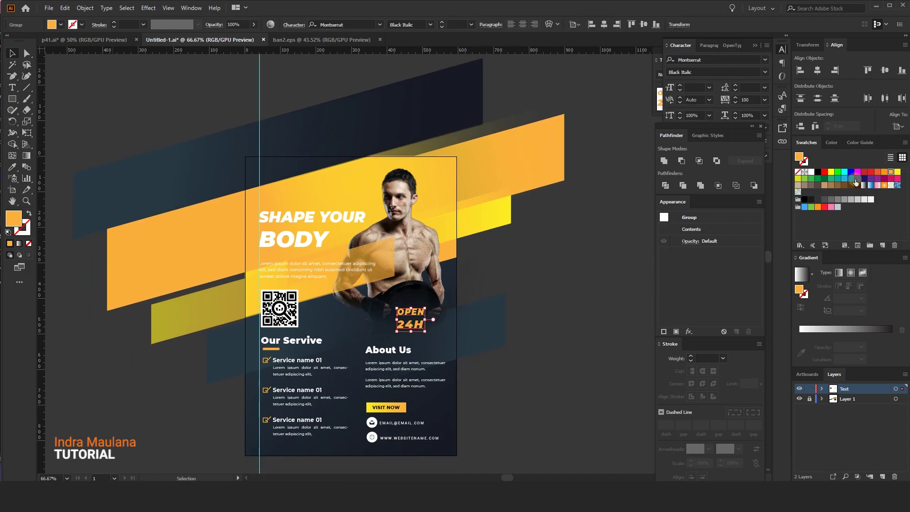
left_click(808, 173)
left_click(547, 311)
scroll(547, 311, "down", 1)
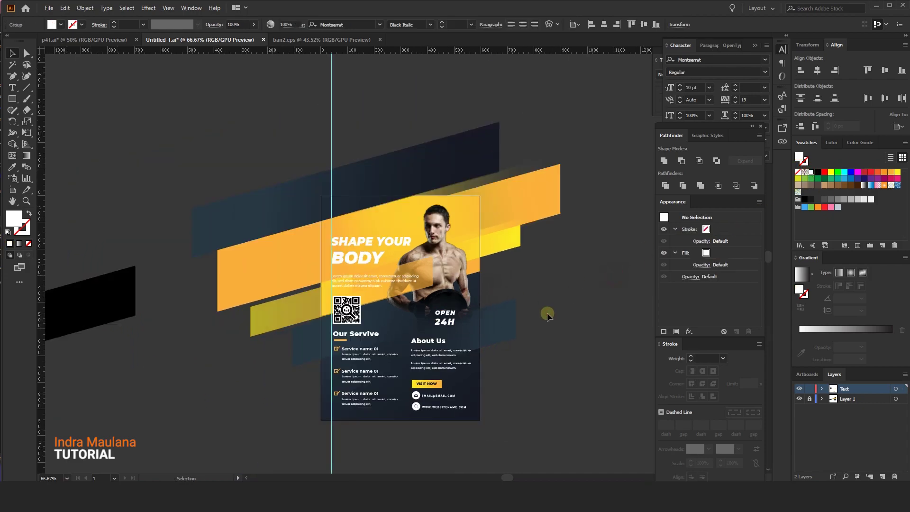
left_click_drag(531, 337, 527, 339)
left_click(527, 340)
scroll(527, 339, "up", 1)
left_click_drag(495, 301, 507, 302)
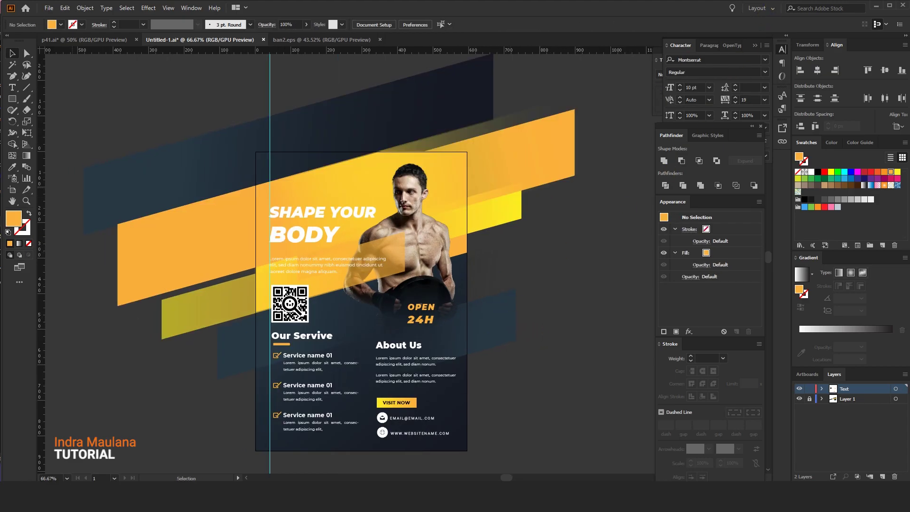
- Move the COMPANY NAME logo group to the poster's top-left corner
scroll(281, 104, "up", 2)
left_click(367, 260)
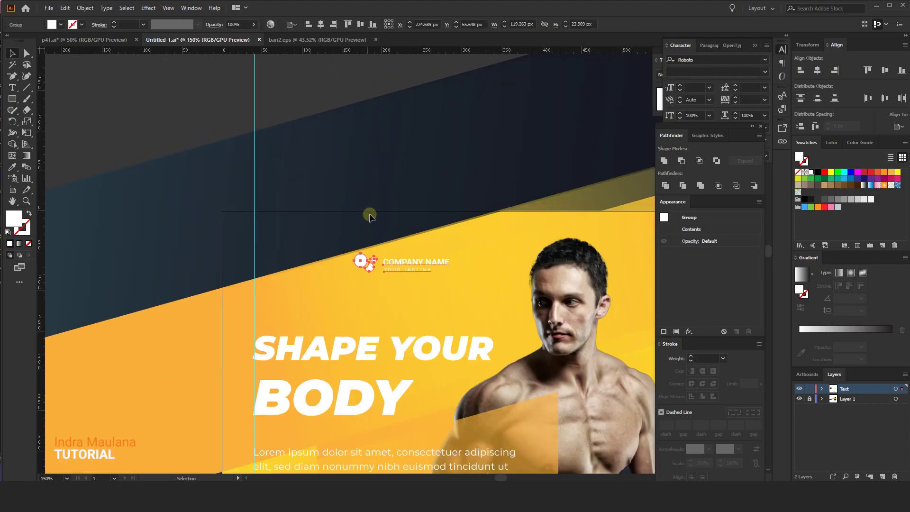
left_click_drag(398, 260, 306, 238)
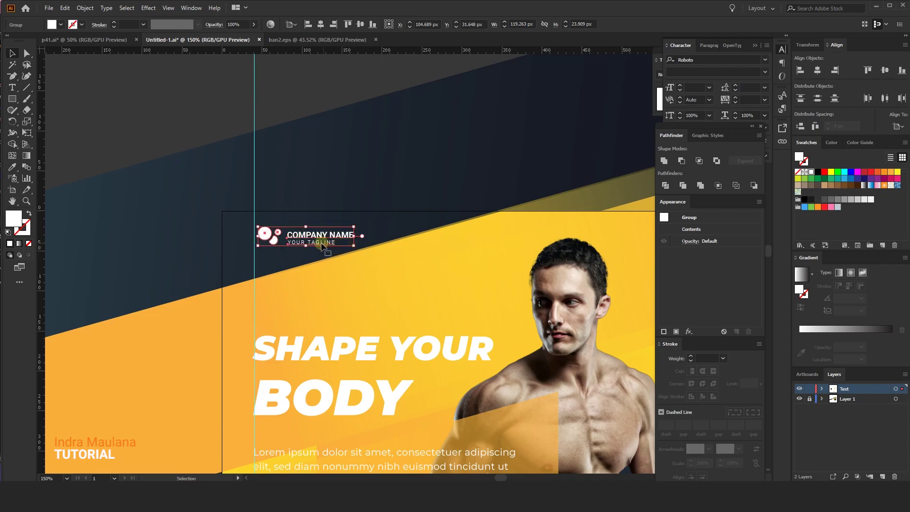
- Change the logo's word COMPANY to LOGO so it reads LOGO NAME
key("t")
double_click(307, 235)
type("LOGO")
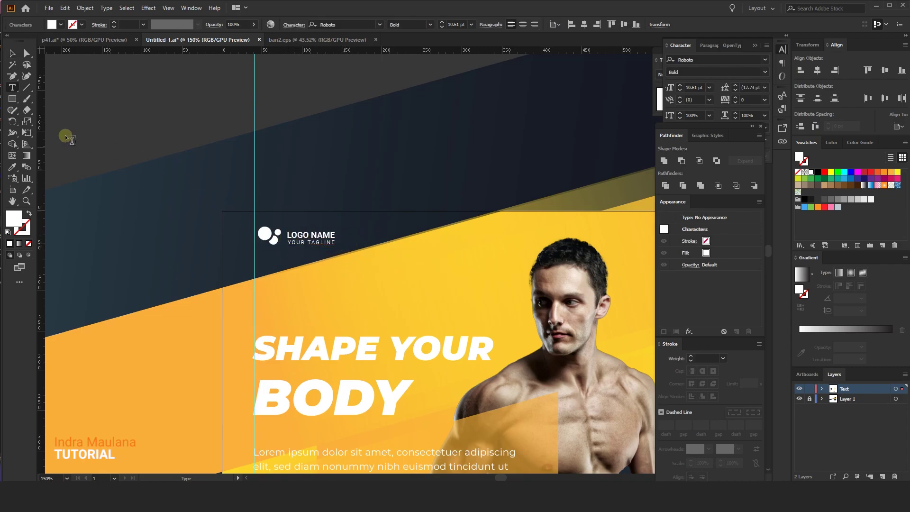
left_click(17, 51)
- Nudge the logo slightly downward and deselect to view the whole poster
scroll(149, 178, "down", 1)
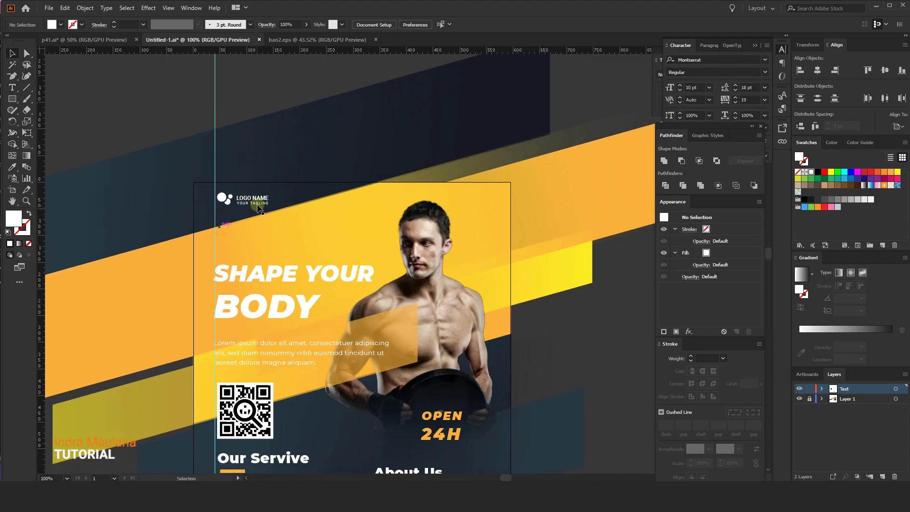
key("Down")
key("Down")
key("Down")
scroll(385, 240, "down", 1)
left_click(598, 246)
left_click_drag(473, 292, 482, 284)
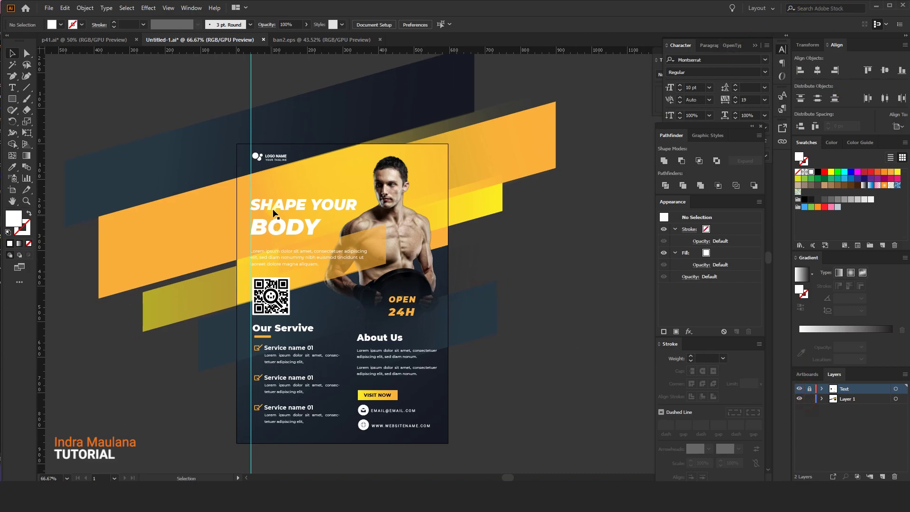
- Nudge the yellow diagonal band group slightly into place
left_click(303, 184)
scroll(303, 184, "up", 1)
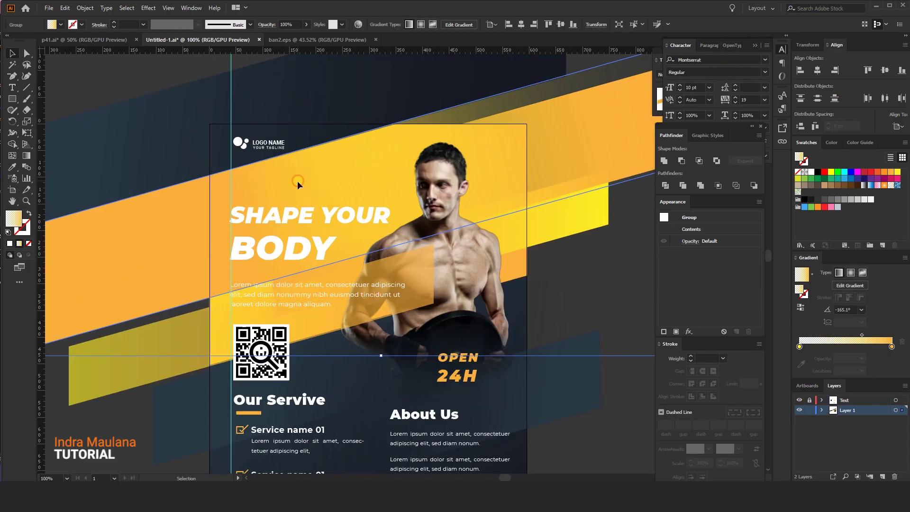
left_click_drag(297, 180, 299, 180)
scroll(299, 183, "down", 2)
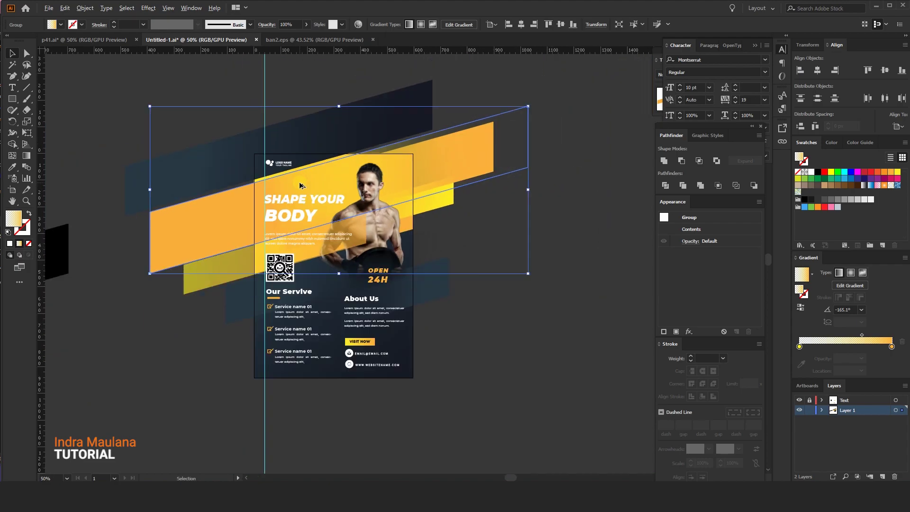
left_click(508, 290)
mouse_move(487, 283)
left_mouse_down()
mouse_move(507, 295)
mouse_move(500, 291)
left_mouse_up()
left_click_drag(226, 237, 227, 251)
- Adjust the angle of the yellow band's gradient with the Gradient tool
left_click(230, 253)
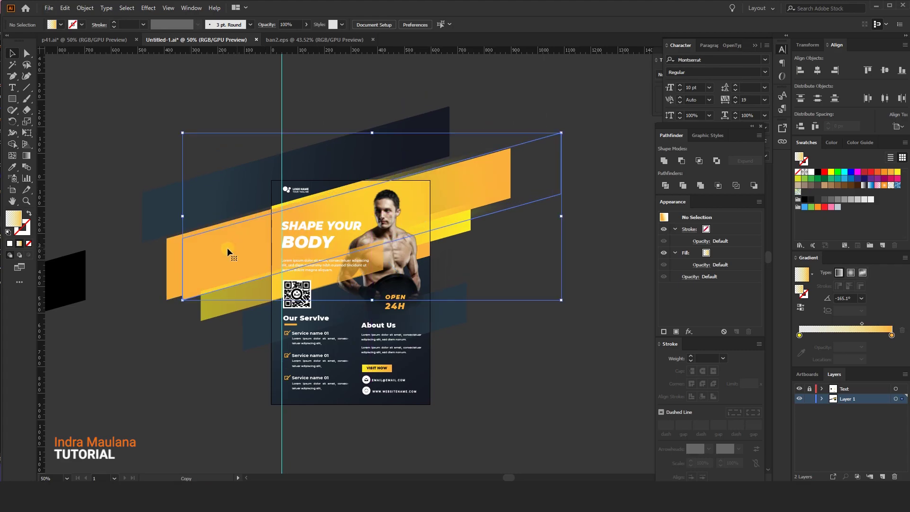
scroll(244, 251, "up", 1)
left_click(13, 166)
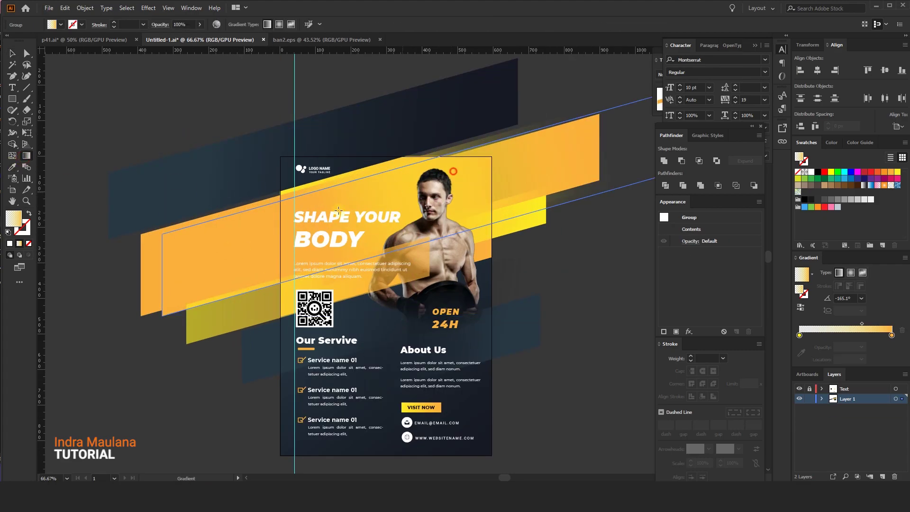
left_click(13, 56)
left_click(75, 113)
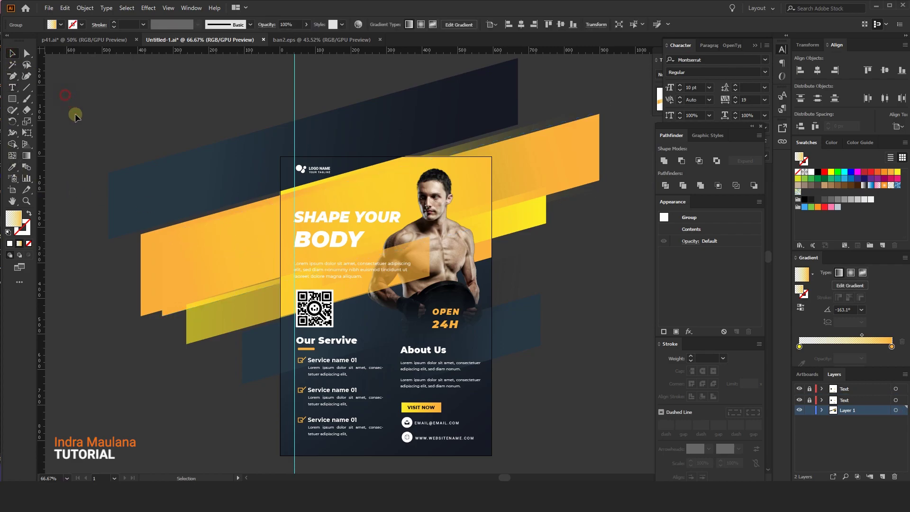
left_click_drag(107, 131, 87, 138)
left_click_drag(76, 180, 72, 171)
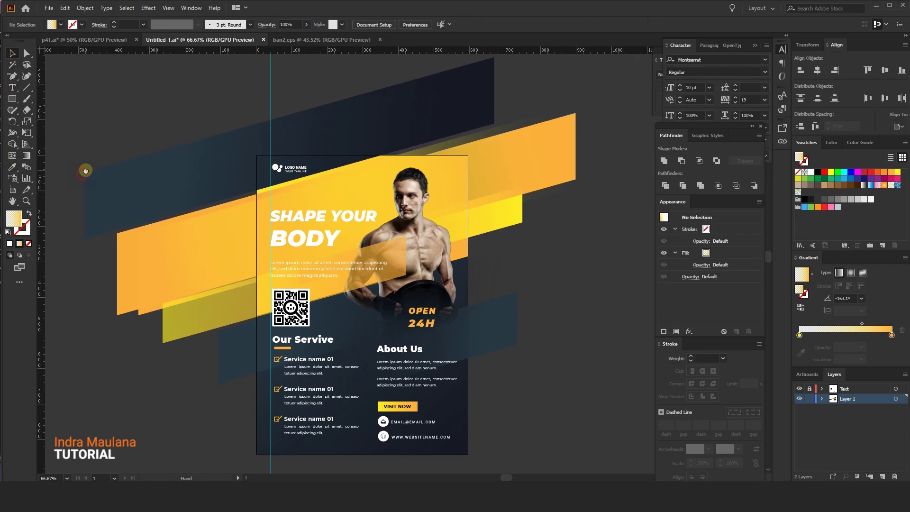
- Raise the lower yellow band's opacity from 64% to 83%
left_click(334, 285)
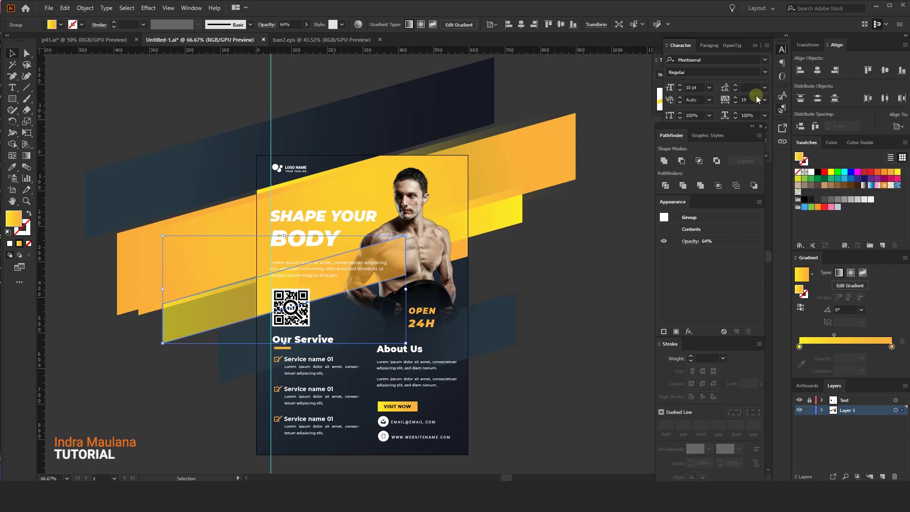
left_click(655, 58)
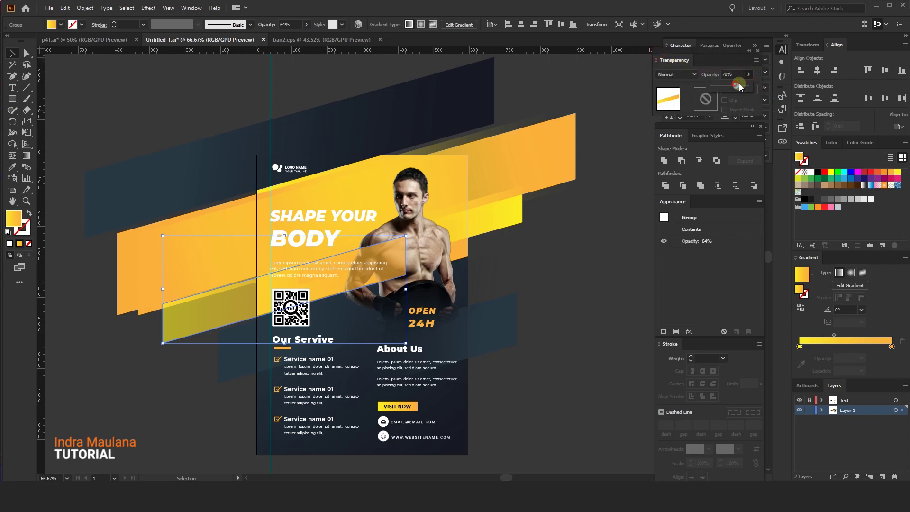
left_click_drag(739, 86, 746, 87)
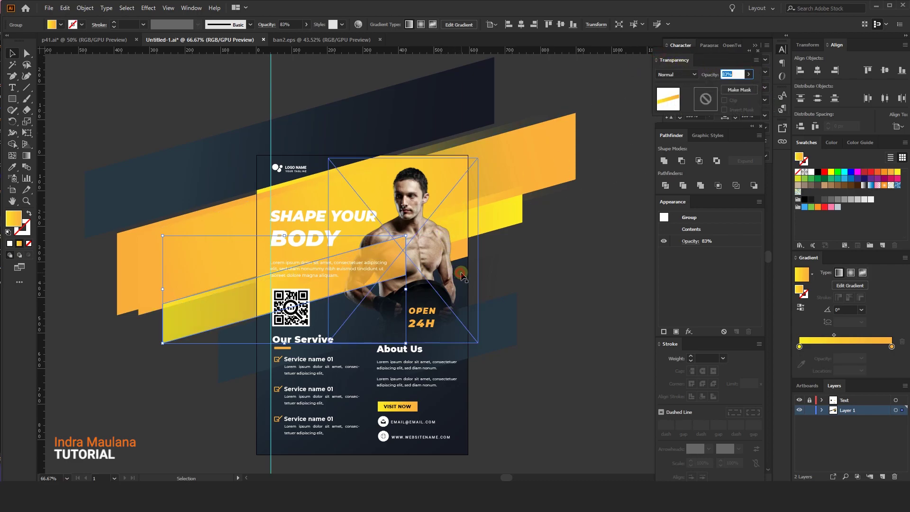
left_click(557, 275)
key("ctrl+minus")
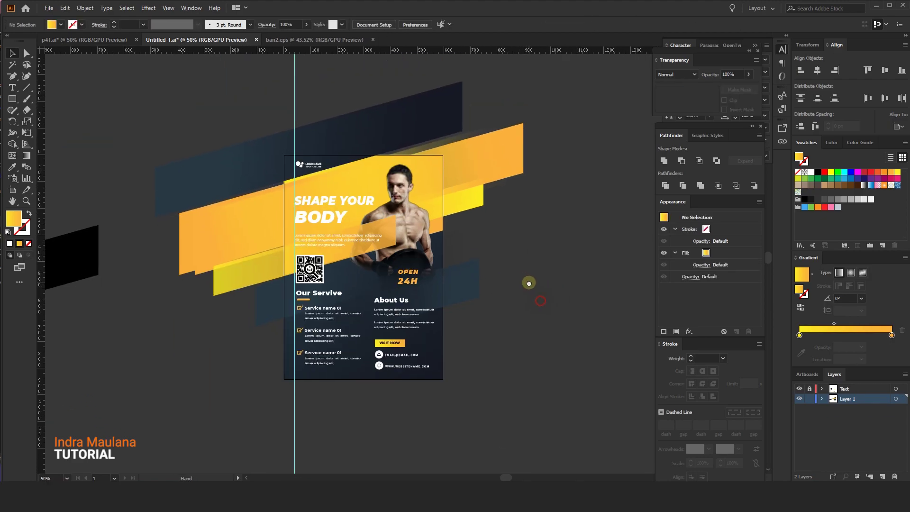
- Copy the poster background rectangle, paste it in front, and bring it to the front
left_click(821, 398)
scroll(829, 417, "down", 2)
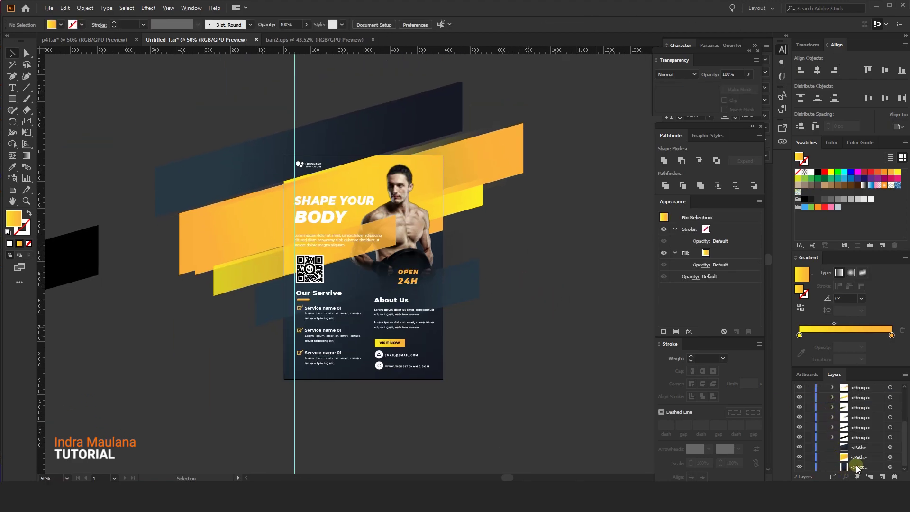
left_click(857, 468)
left_click(897, 468)
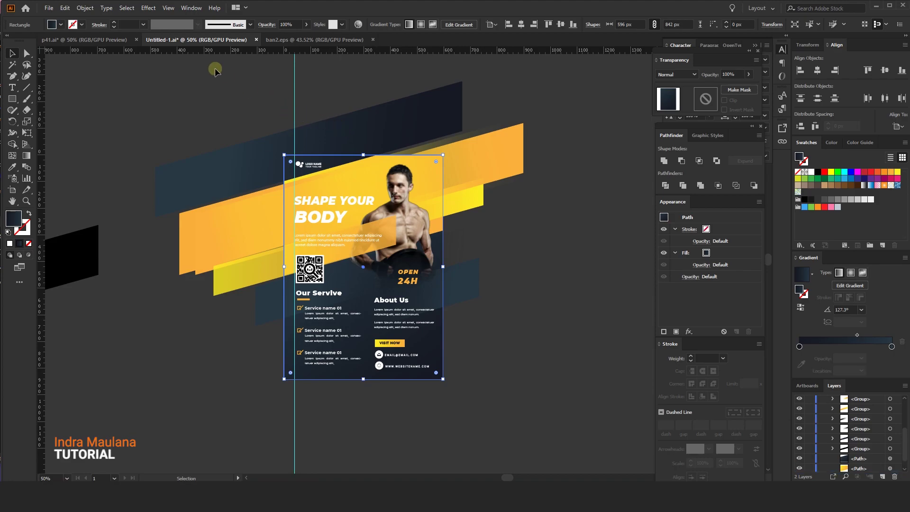
left_click(65, 8)
left_click(65, 8)
left_click(83, 73)
right_click(362, 222)
mouse_move(388, 380)
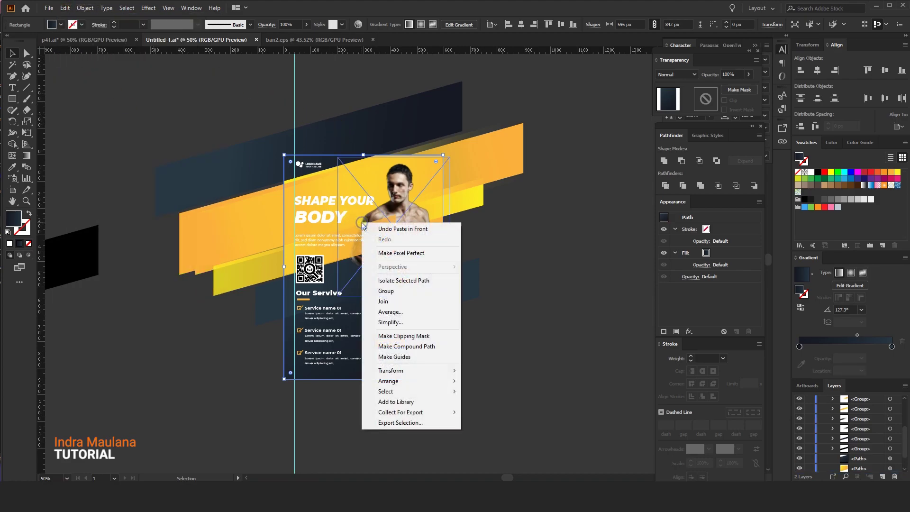
left_click(493, 382)
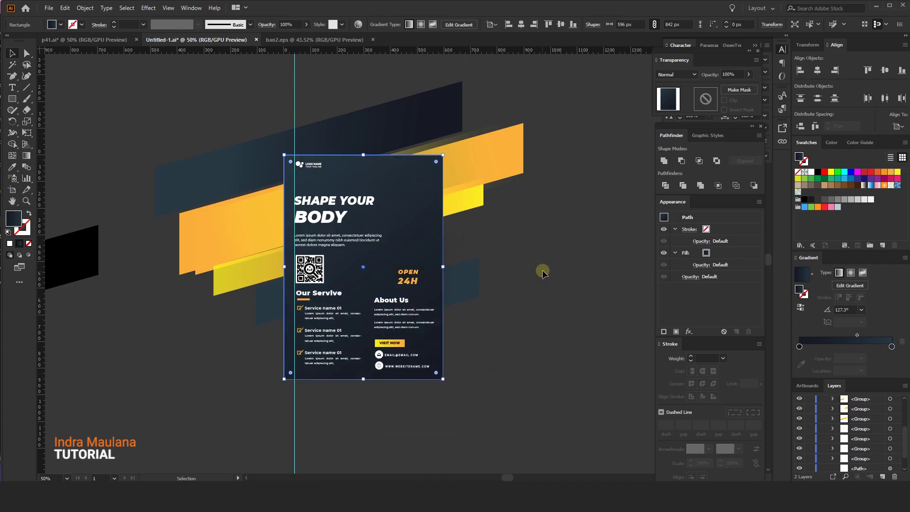
- Delete the stray black parallelogram beside the poster
scroll(515, 296, "down", 2)
left_click_drag(136, 191, 280, 357)
key("Delete")
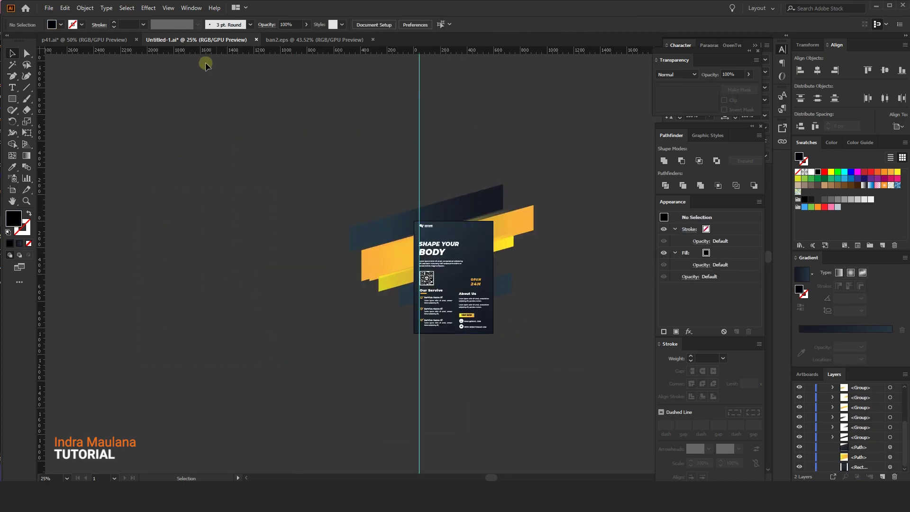
left_click(85, 8)
left_click(314, 104)
scroll(835, 412, "up", 5)
left_click(817, 397)
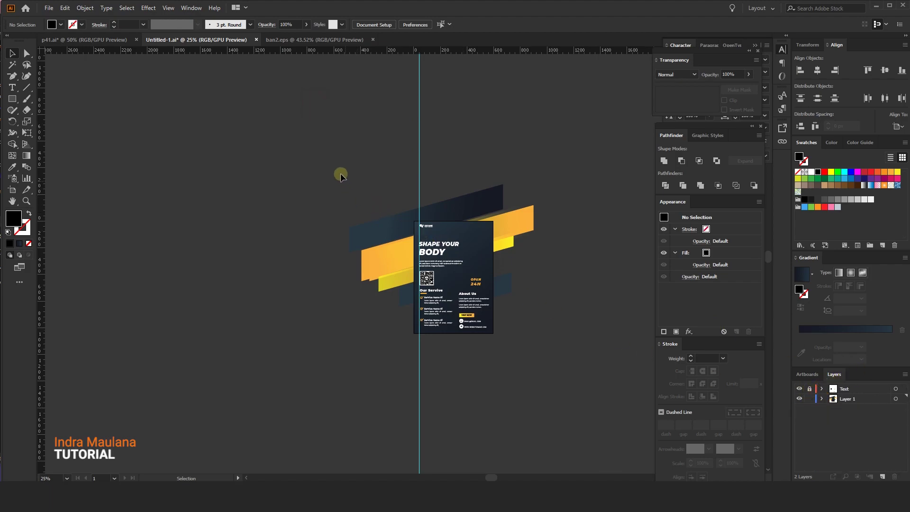
- Select all artwork and make a clipping mask to the poster rectangle
key("ctrl+a")
right_click(470, 248)
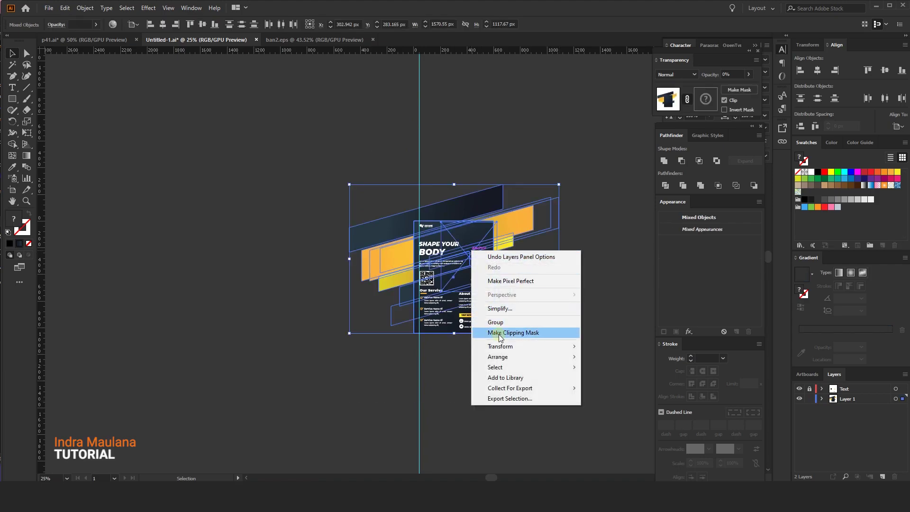
left_click(522, 331)
left_click(508, 264)
scroll(529, 275, "up", 2)
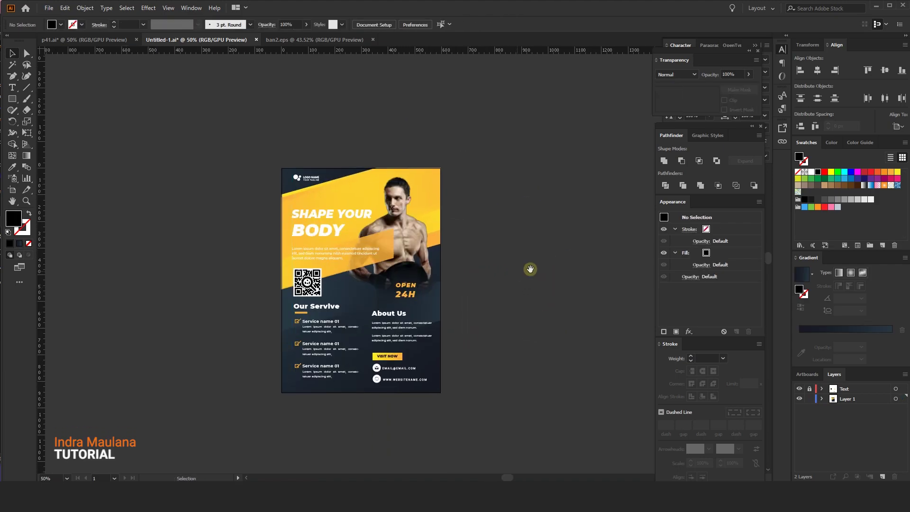
left_click_drag(537, 254, 533, 249)
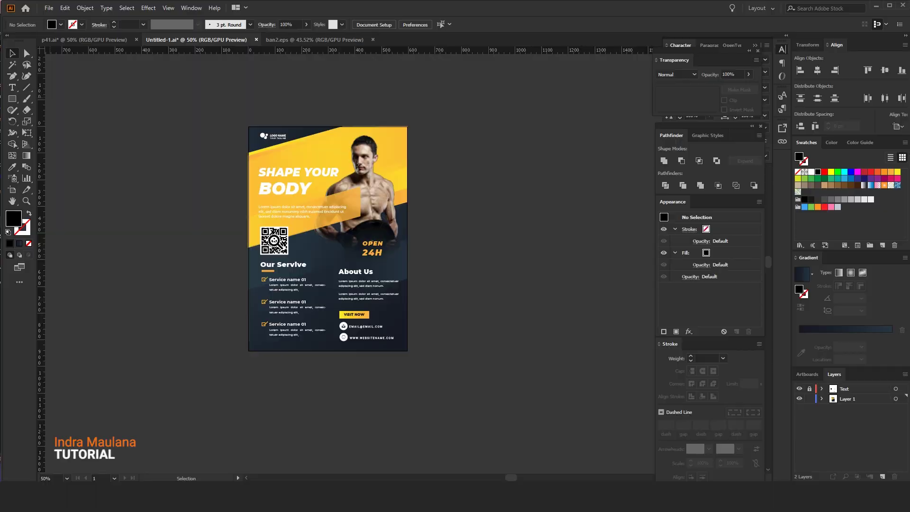